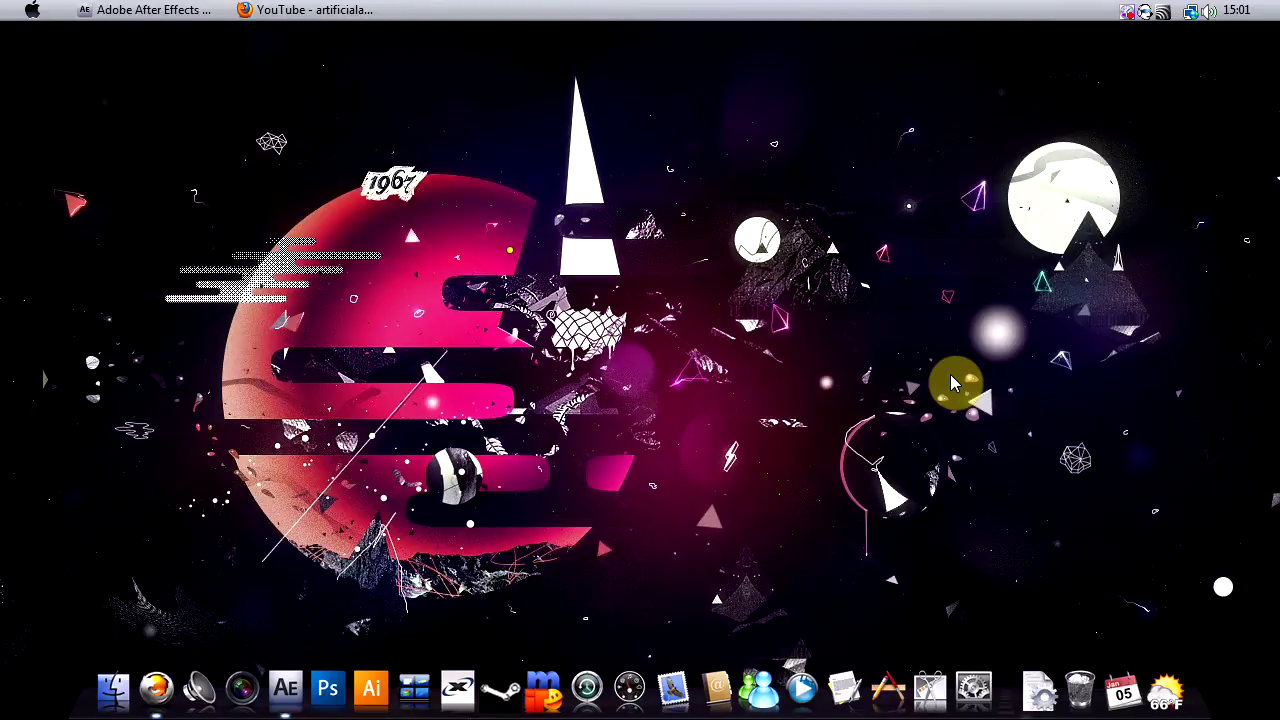
Step: Bring the YouTube window forward and scroll through the Artificial Animation channel page
left_click(331, 9)
scroll(150, 360, "down", 2)
scroll(134, 378, "down", 1)
scroll(134, 376, "up", 1)
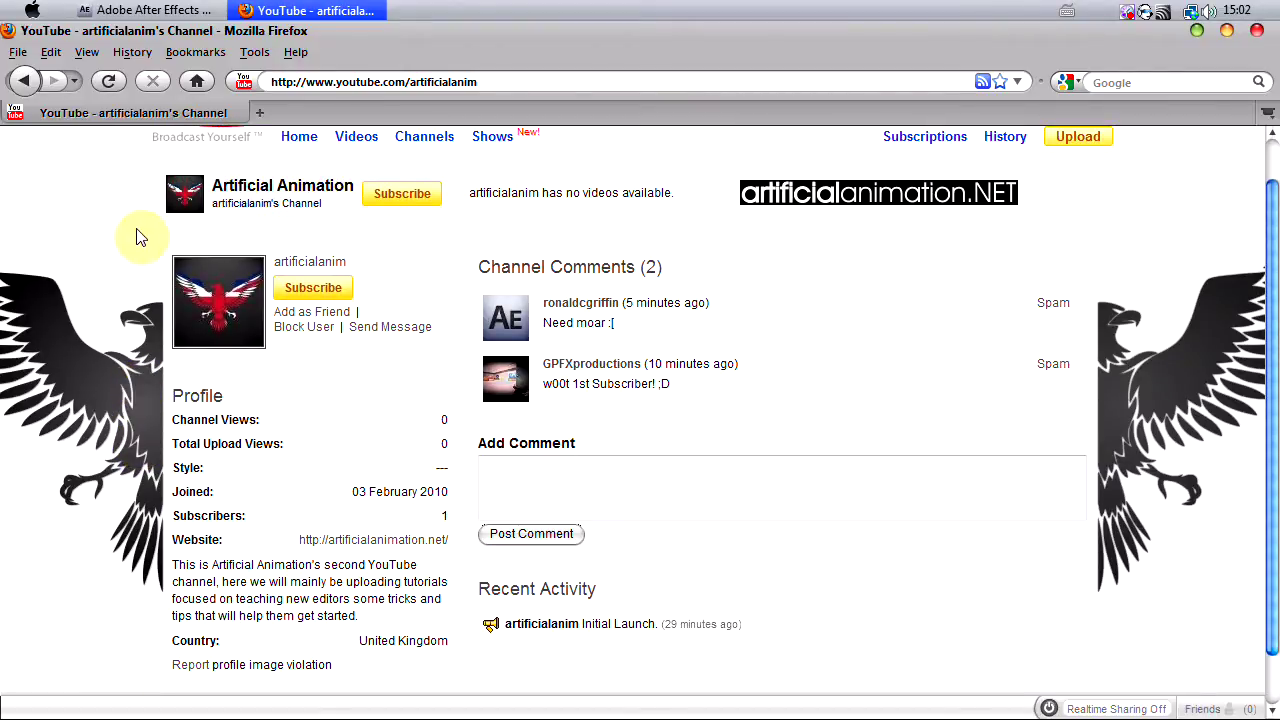
Step: Scroll the channel's featured video and uploads list again, then close Firefox
left_click(268, 14)
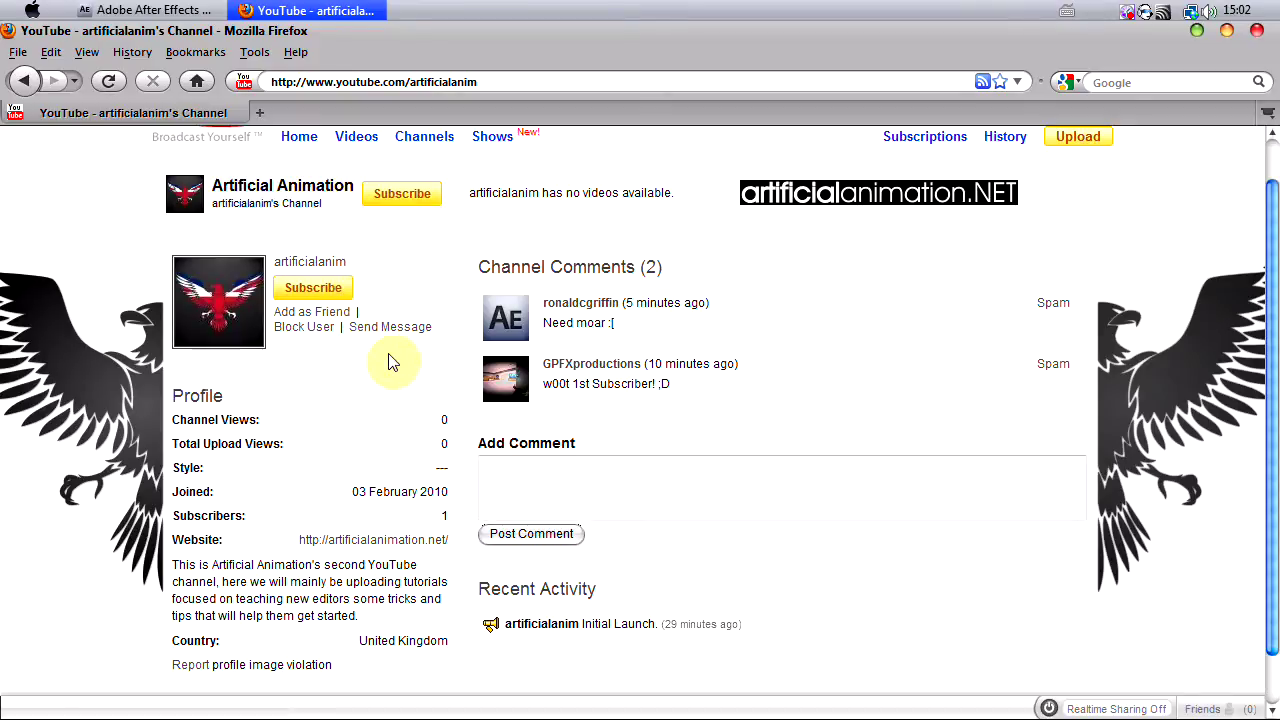
scroll(394, 357, "down", 1)
scroll(394, 357, "up", 2)
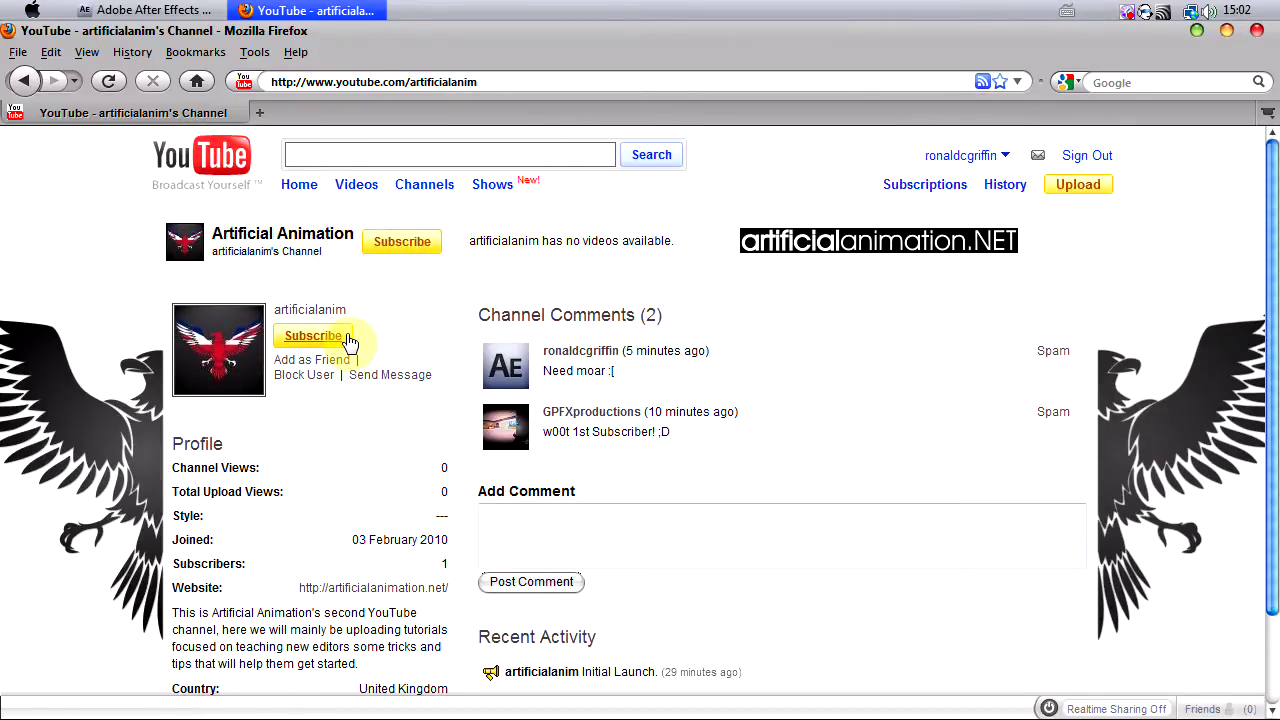
scroll(343, 343, "down", 1)
scroll(356, 348, "down", 1)
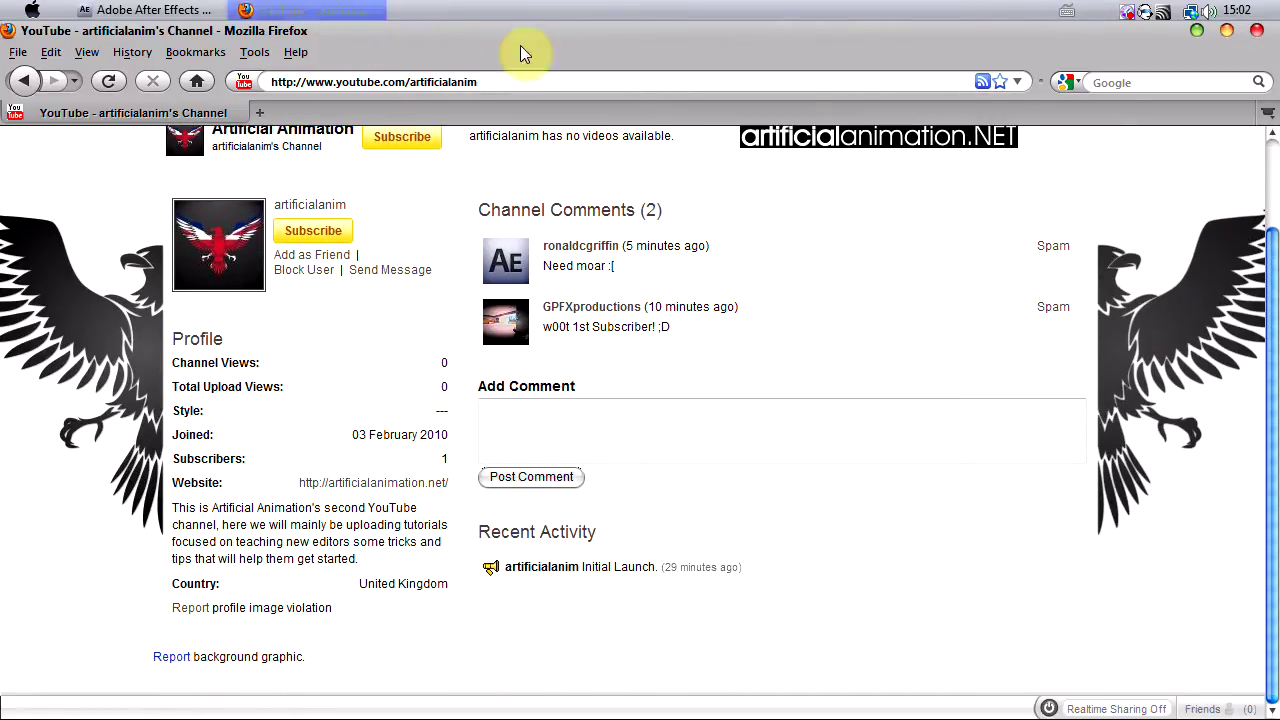
left_click(1256, 34)
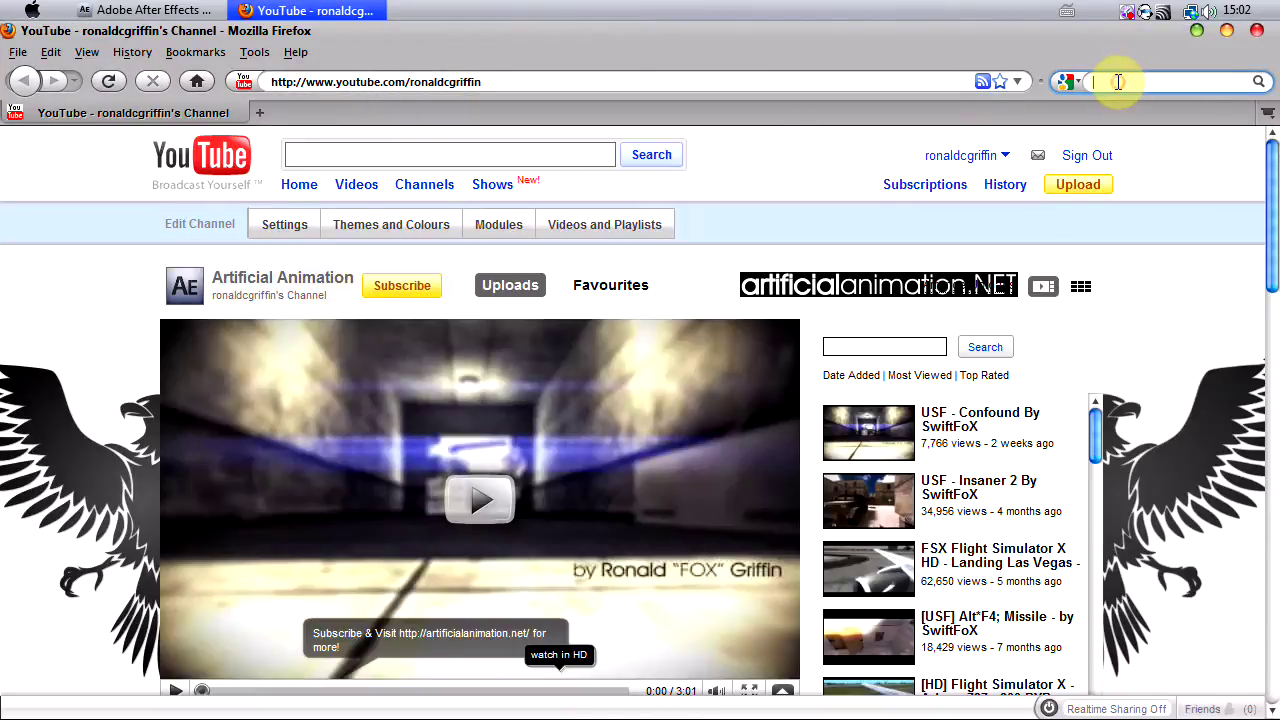
Step: Search the web for 'trapcode form'
left_click(1143, 304)
scroll(1143, 304, "down", 4)
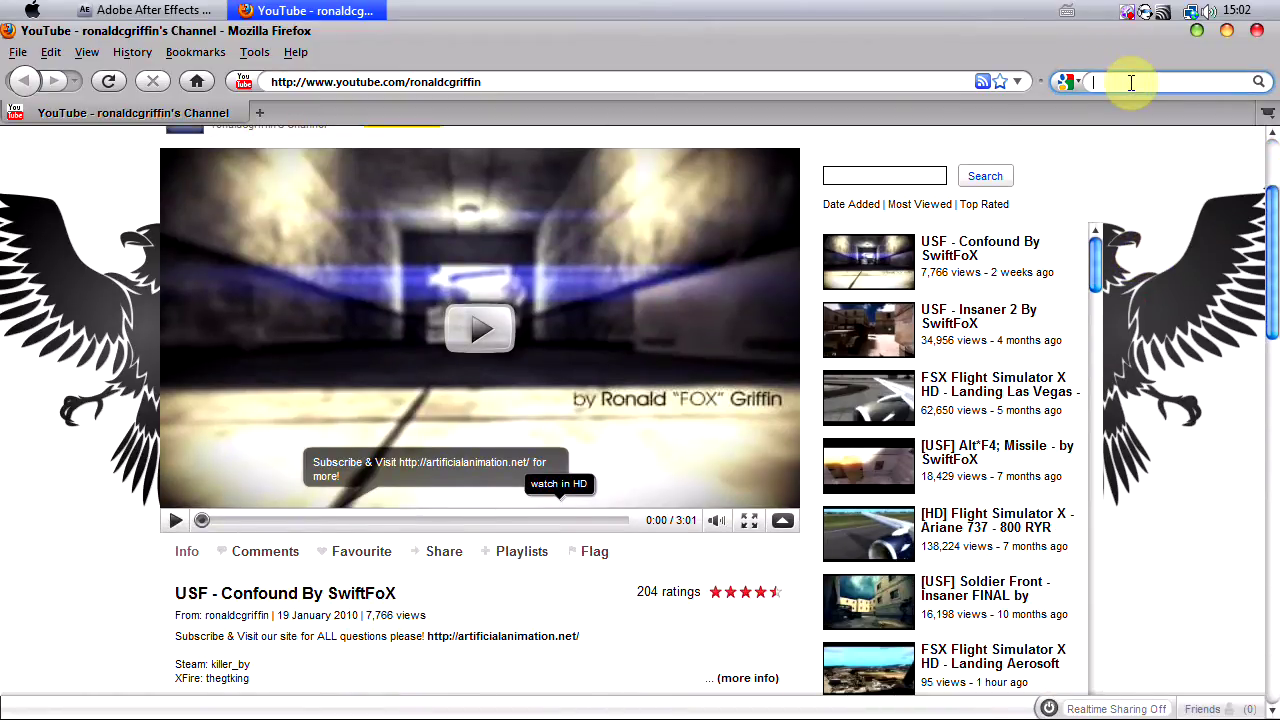
left_click(1131, 82)
type("trapcode fo")
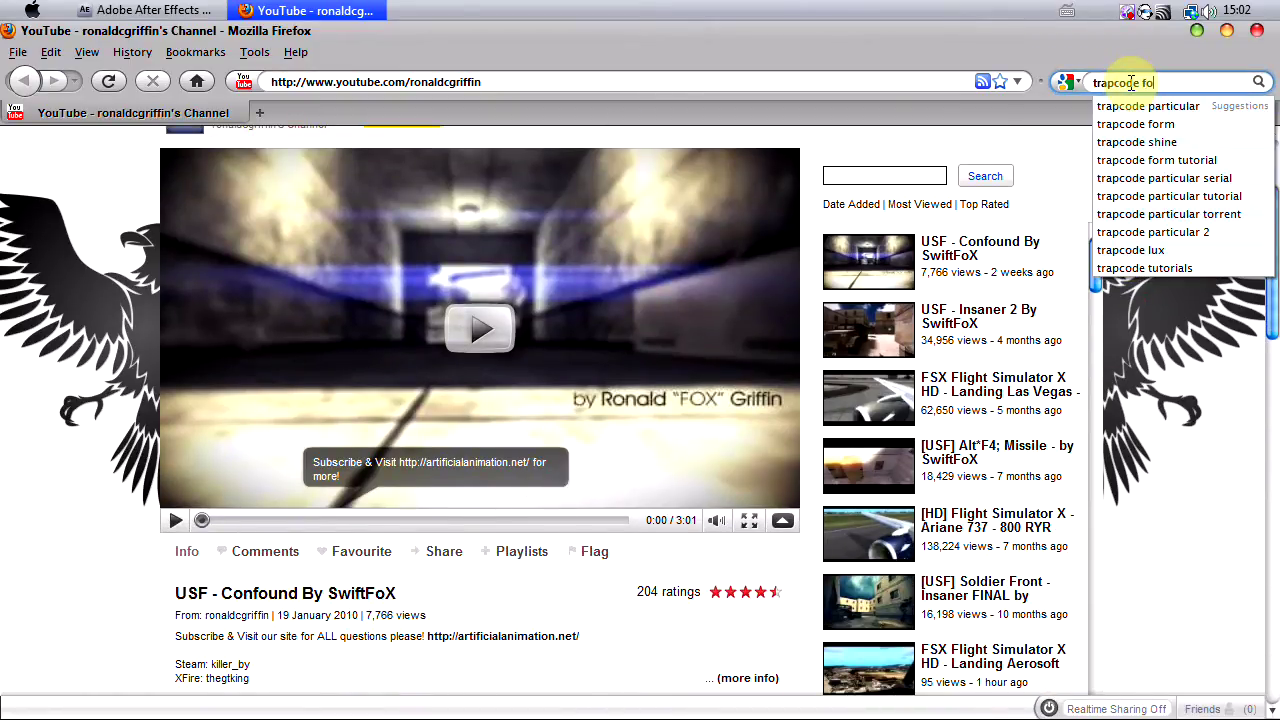
type("rm")
key("Return")
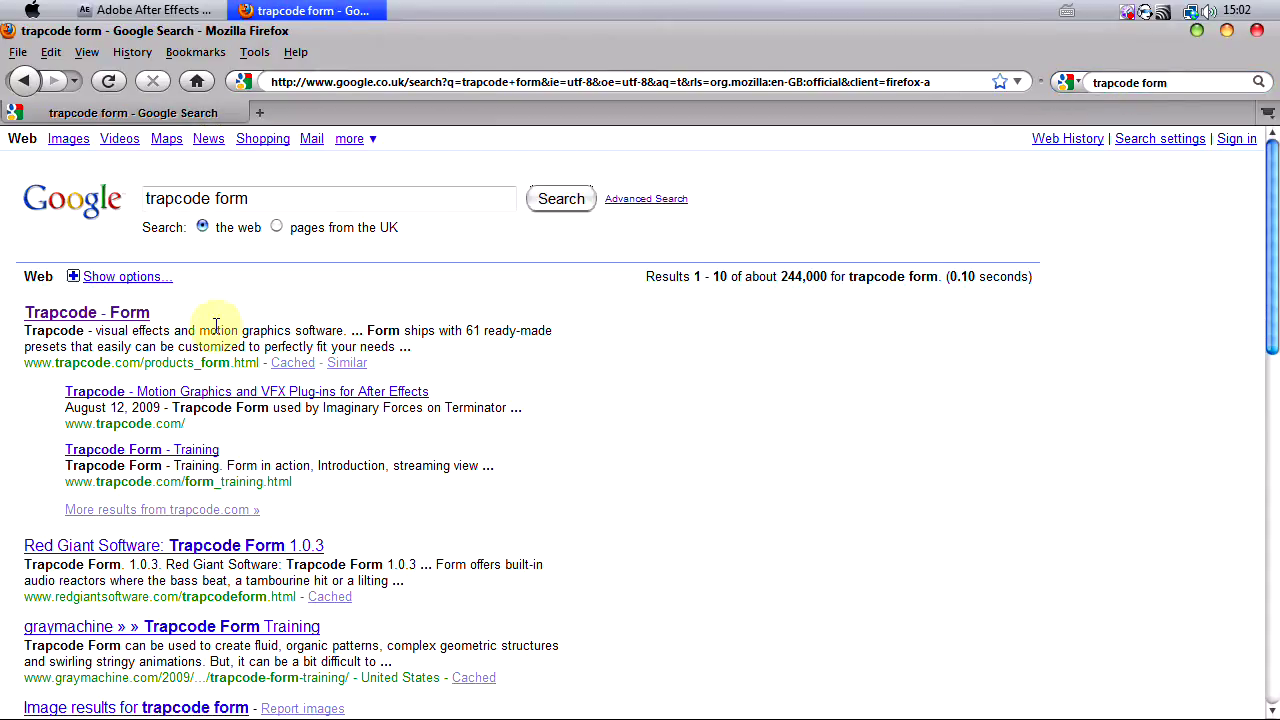
Step: Open the Trapcode - Form product page and look it over
left_click(135, 313)
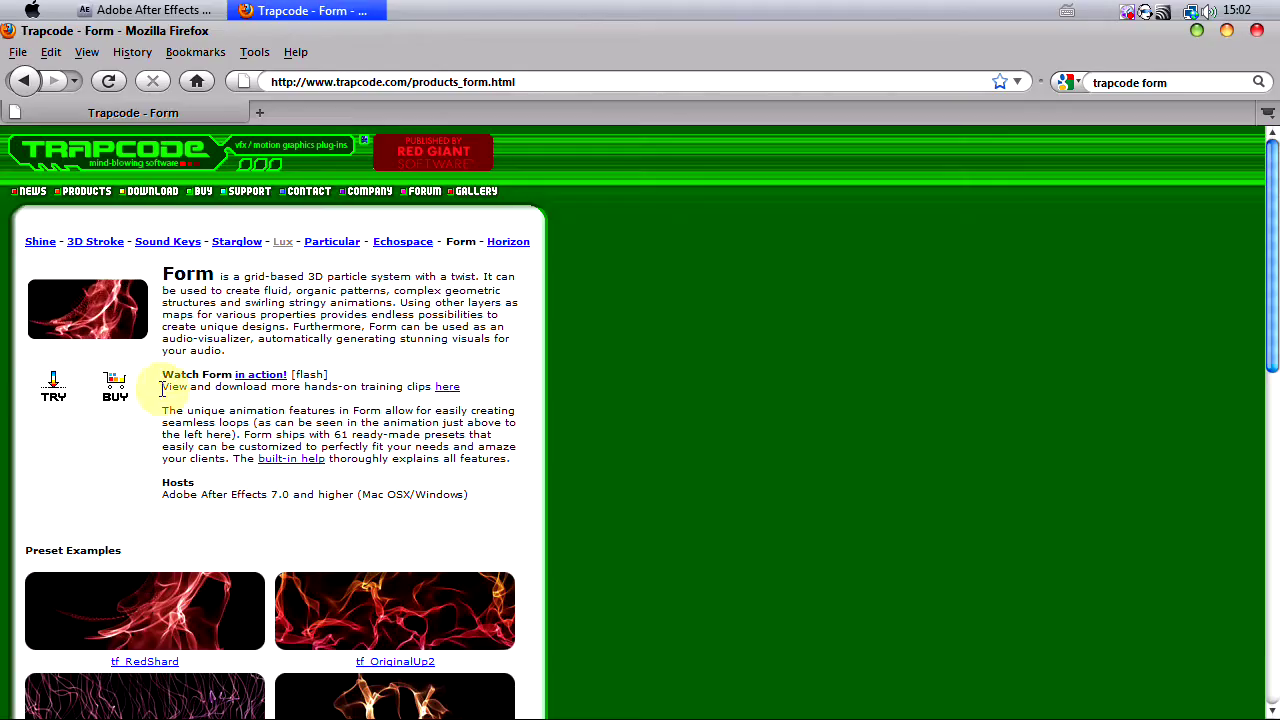
scroll(81, 402, "down", 3)
scroll(49, 343, "up", 2)
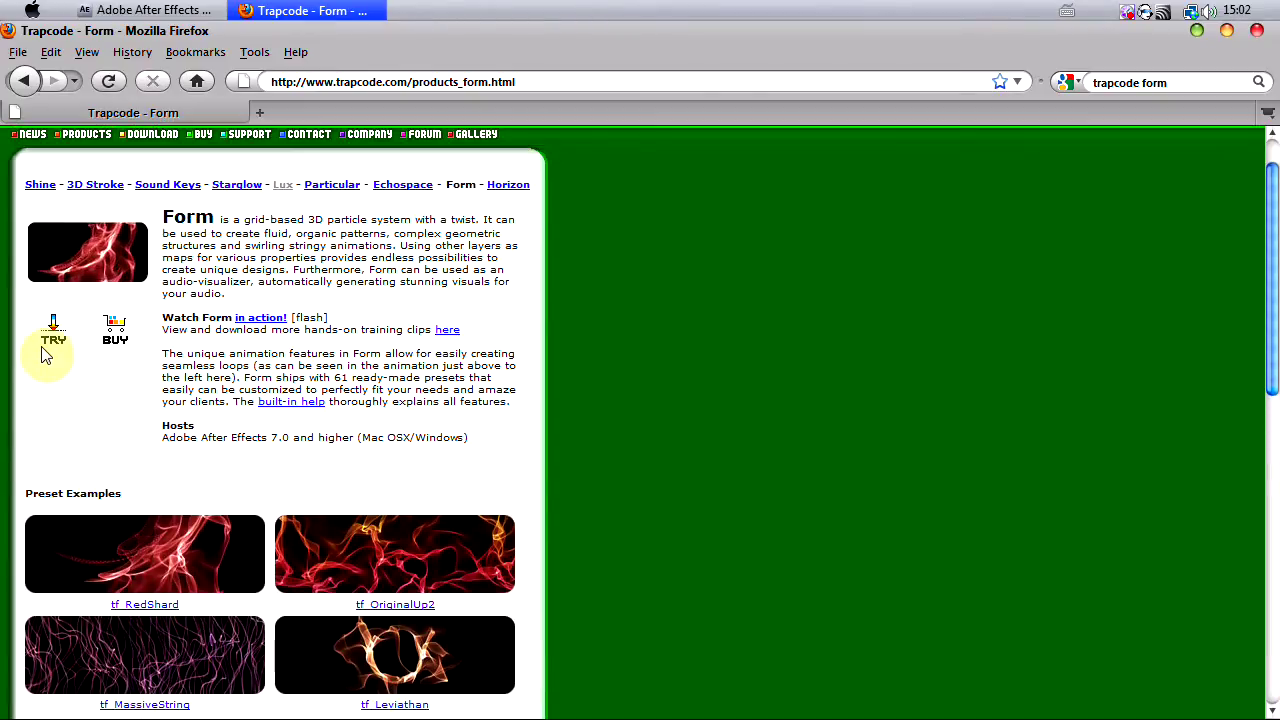
Step: Go to the Trapcode trial download page and reach the Red Giant Trial Version Registration form
left_click(53, 334)
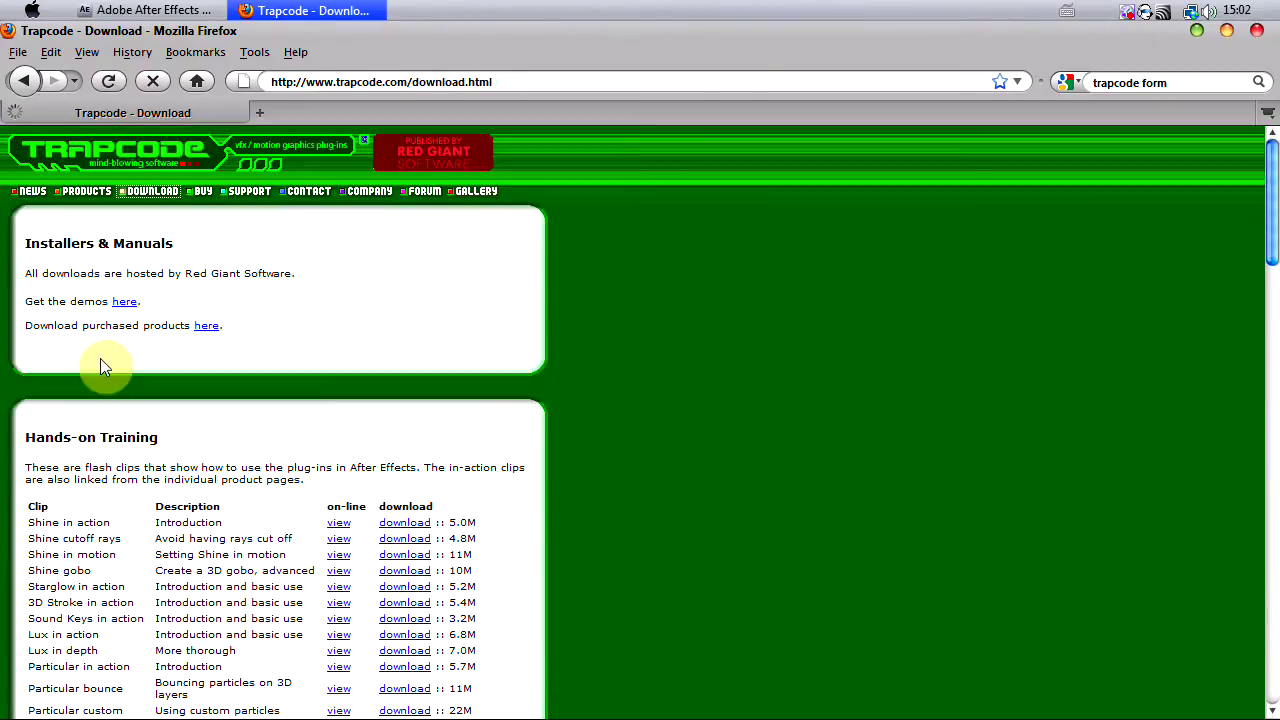
scroll(300, 430, "down", 3)
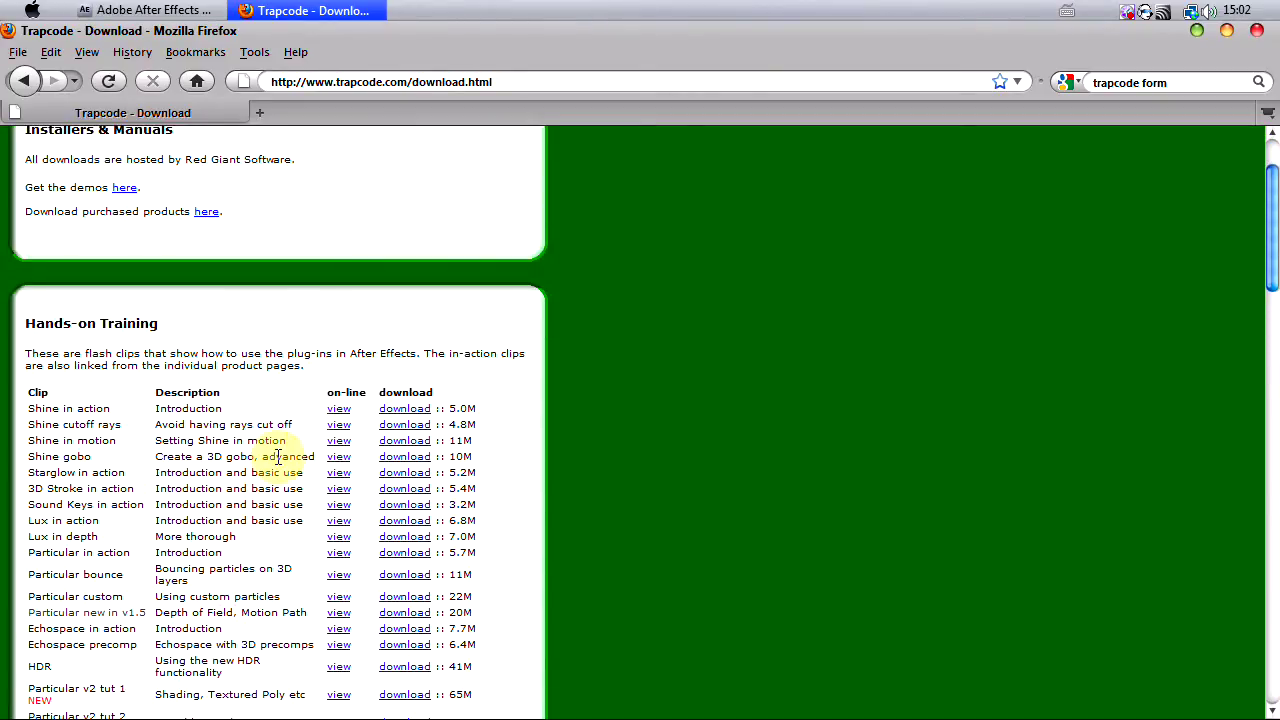
scroll(290, 458, "up", 3)
scroll(277, 329, "down", 5)
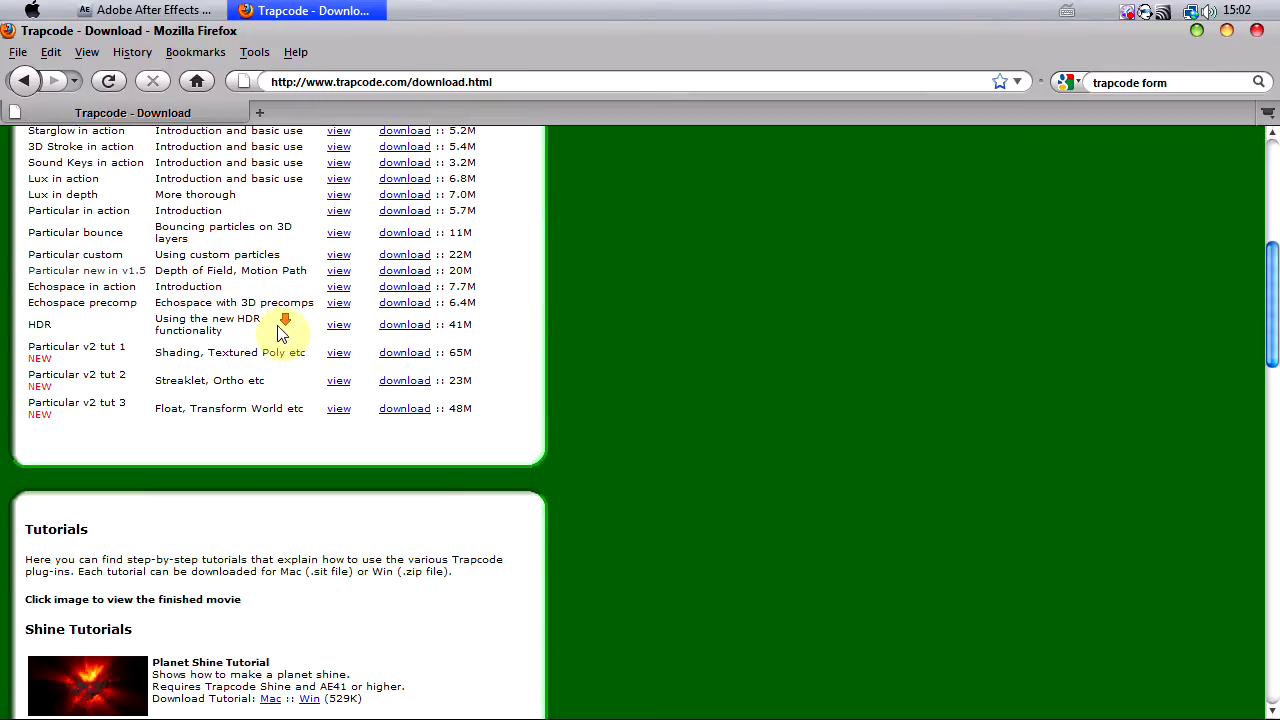
scroll(286, 329, "up", 5)
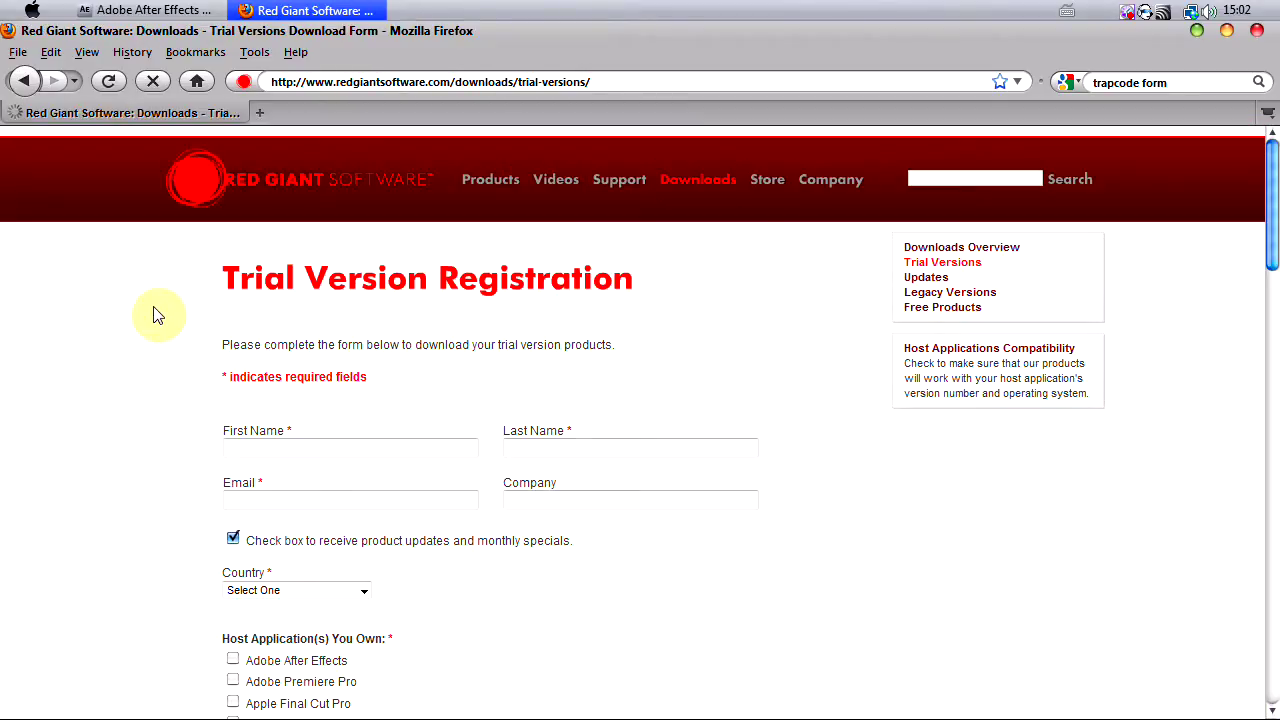
scroll(155, 315, "down", 3)
scroll(157, 312, "up", 3)
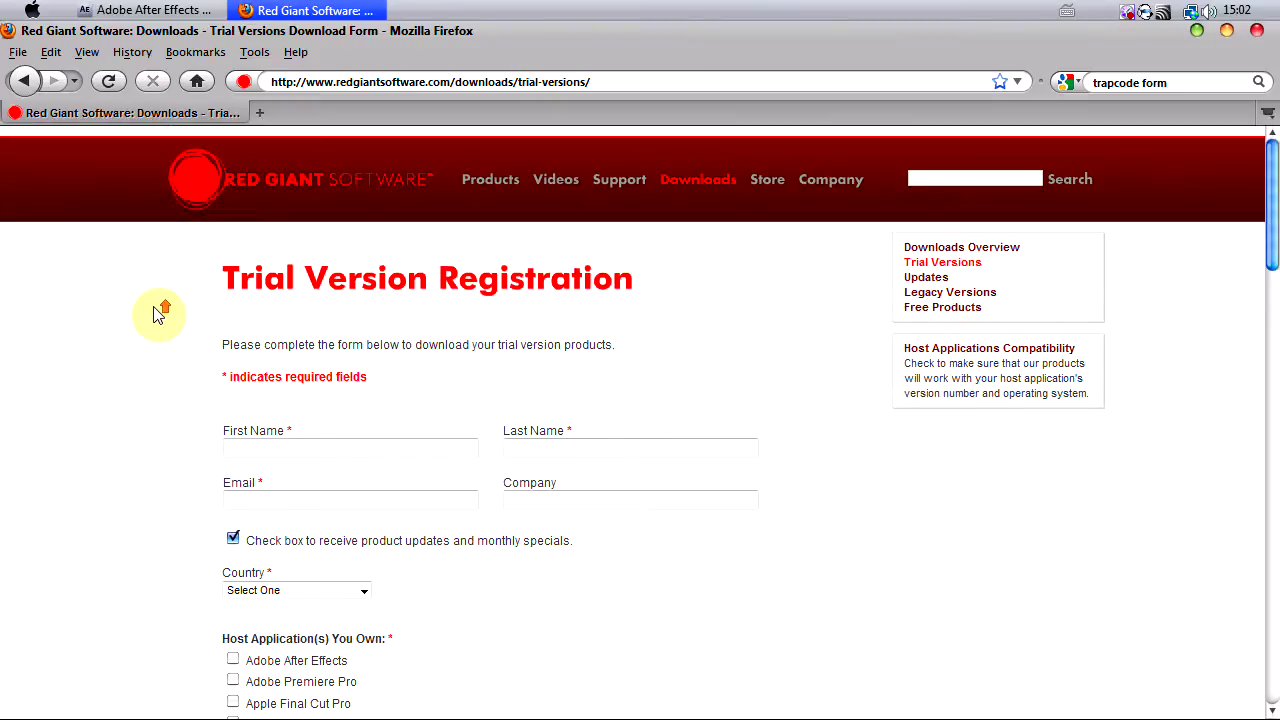
Step: Close Firefox, scrub the dazed particle clip in After Effects, and nudge dazed.mov left
left_click(1257, 32)
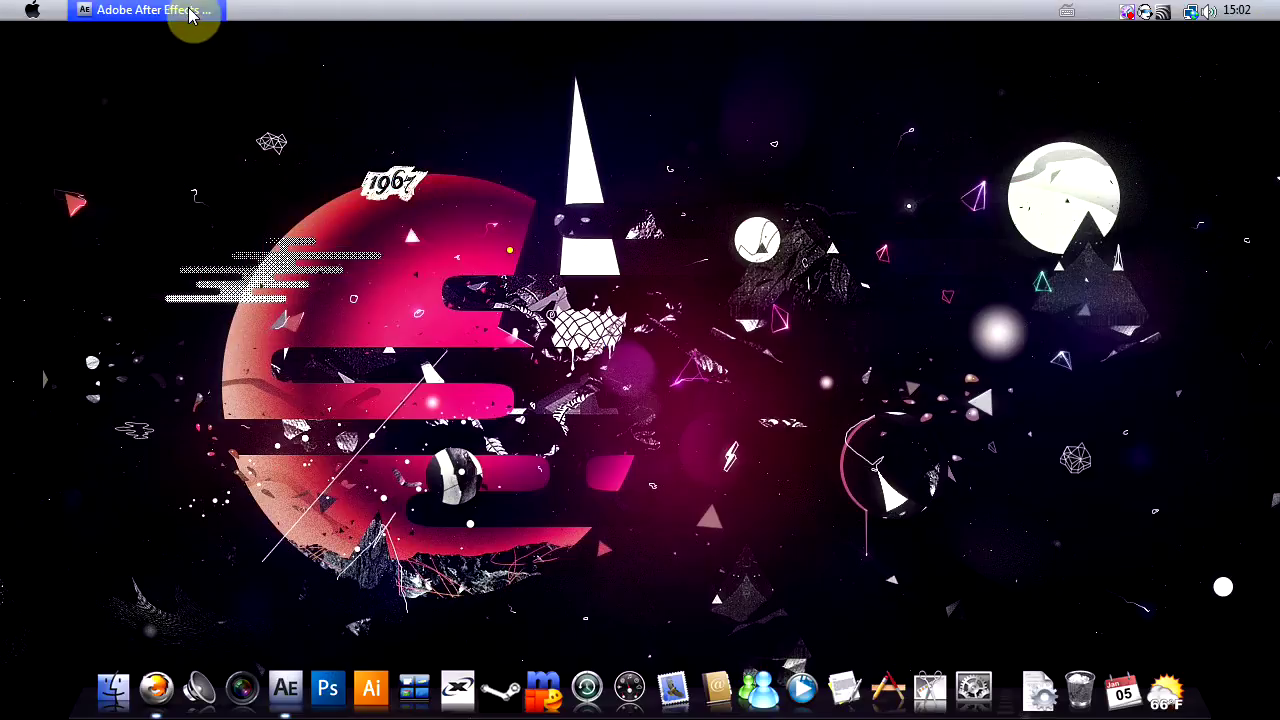
left_click(193, 14)
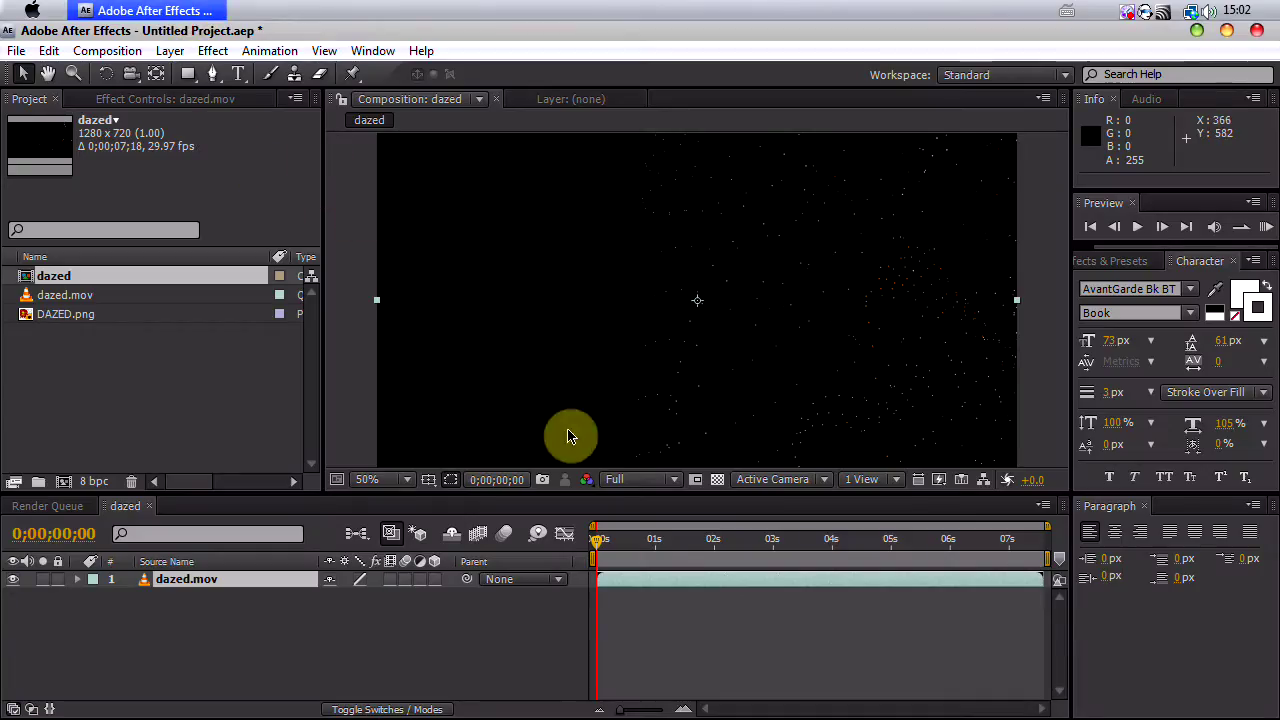
mouse_move(598, 541)
left_mouse_down()
mouse_move(808, 548)
mouse_move(600, 541)
left_mouse_up()
left_click_drag(694, 303, 548, 293)
left_click_drag(603, 541, 571, 534)
Step: Start a new composition with the HDV/HDTV 720 29.97 preset, 1280×720, 0;00;07;18 duration
left_click(100, 51)
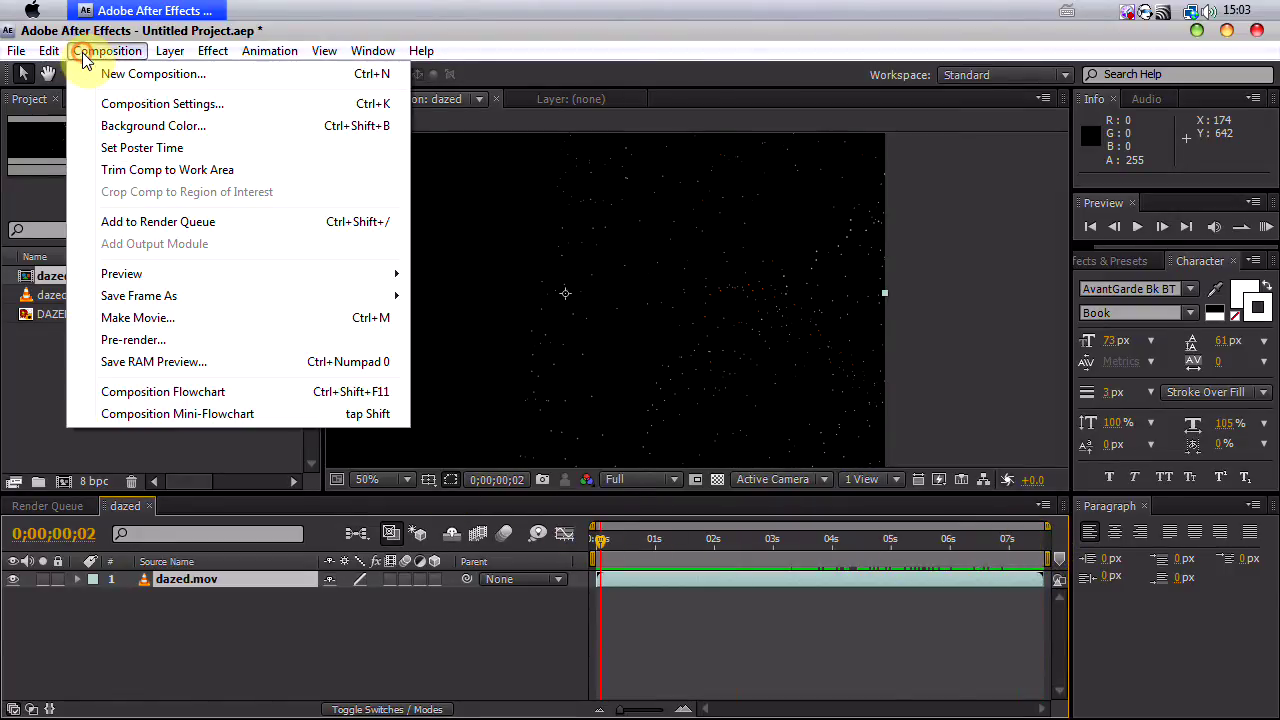
left_click(92, 77)
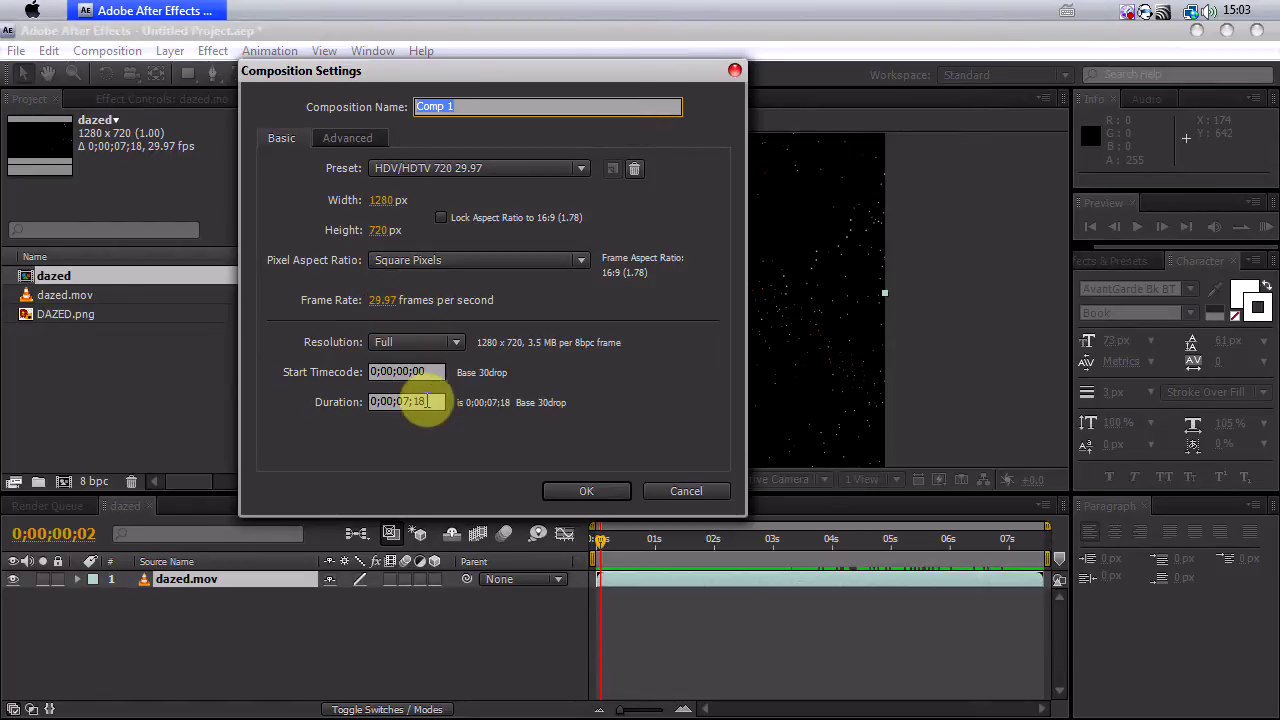
Step: Create Comp 1 and add DAZED.png as its layer, showing the transparency grid
left_click(588, 491)
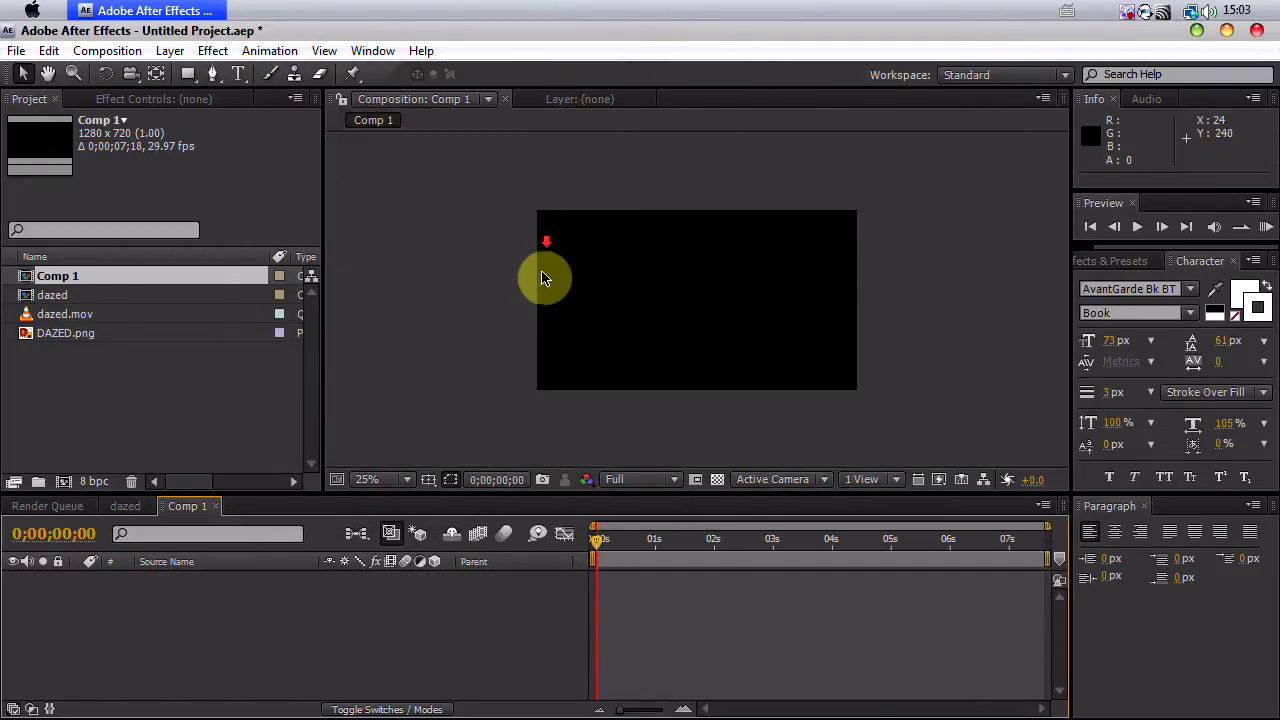
left_click_drag(82, 334, 168, 617)
scroll(700, 269, "up", 2)
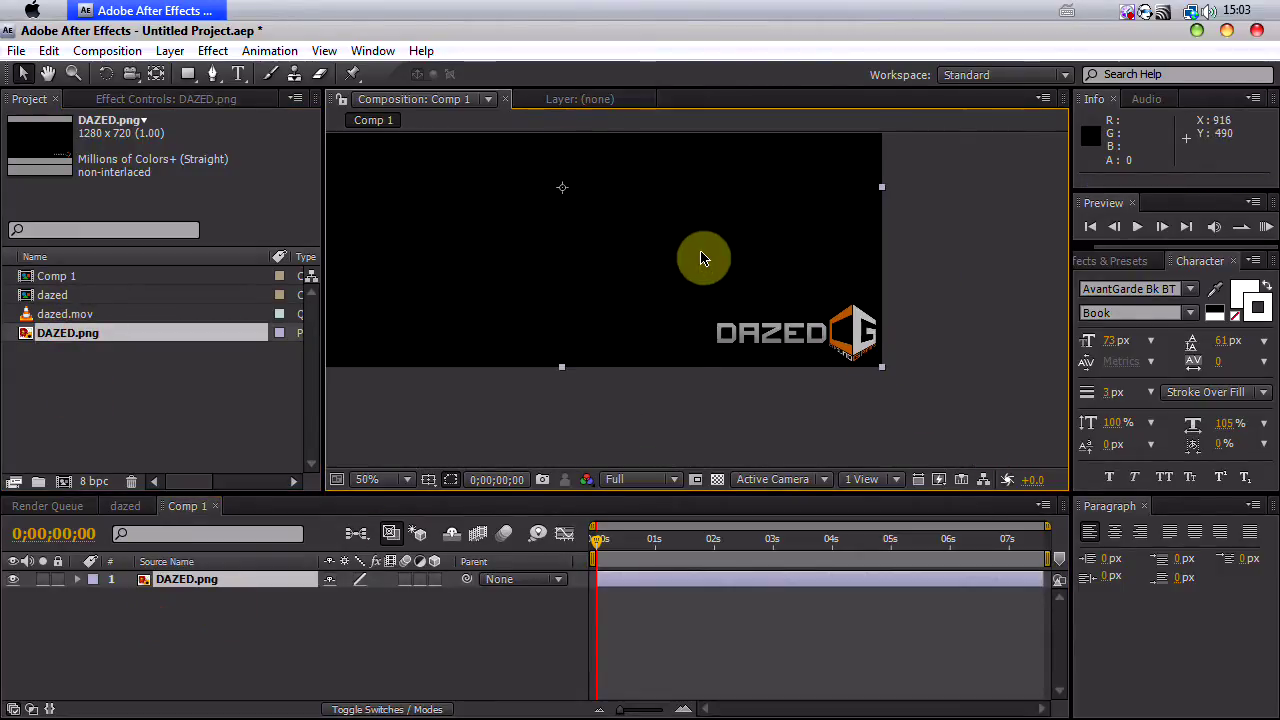
left_click(717, 479)
Step: Zoom and pan the viewer to frame the DAZED logo, turning the transparency grid back off
scroll(710, 334, "down", 1)
scroll(606, 357, "up", 2)
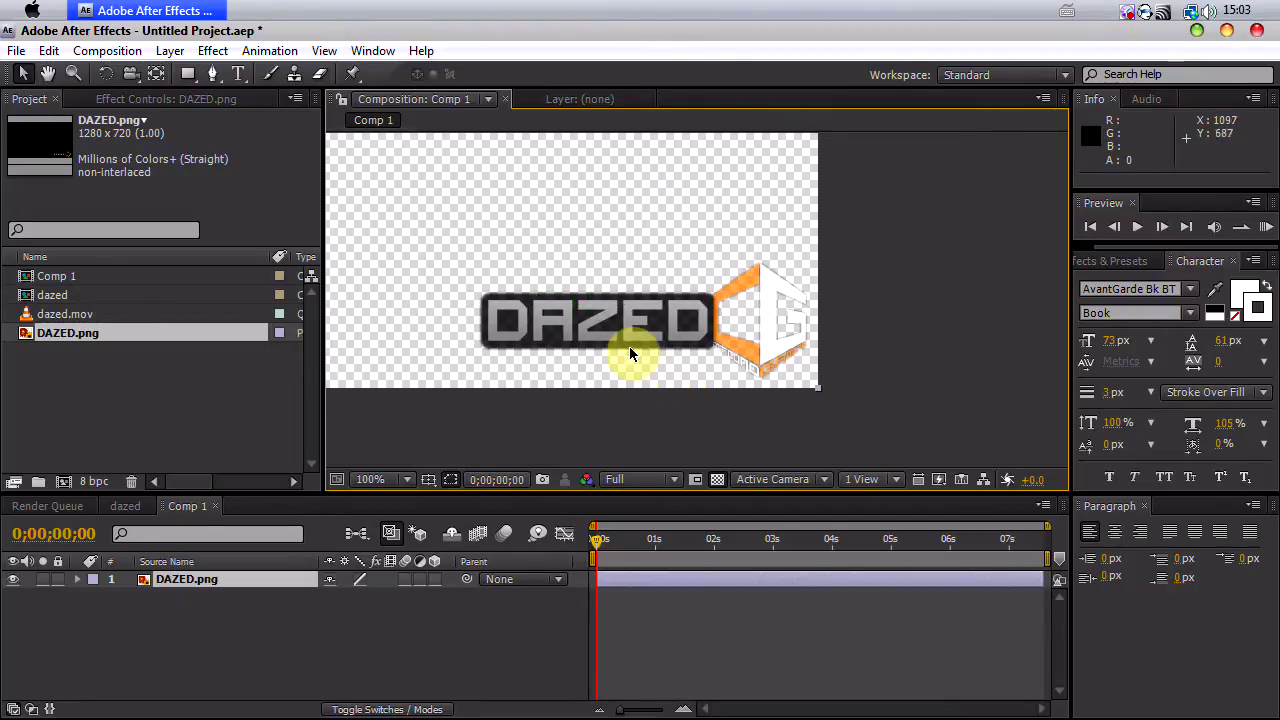
left_click_drag(598, 326, 690, 382)
scroll(690, 382, "down", 2)
left_click_drag(609, 343, 700, 377)
left_click(717, 479)
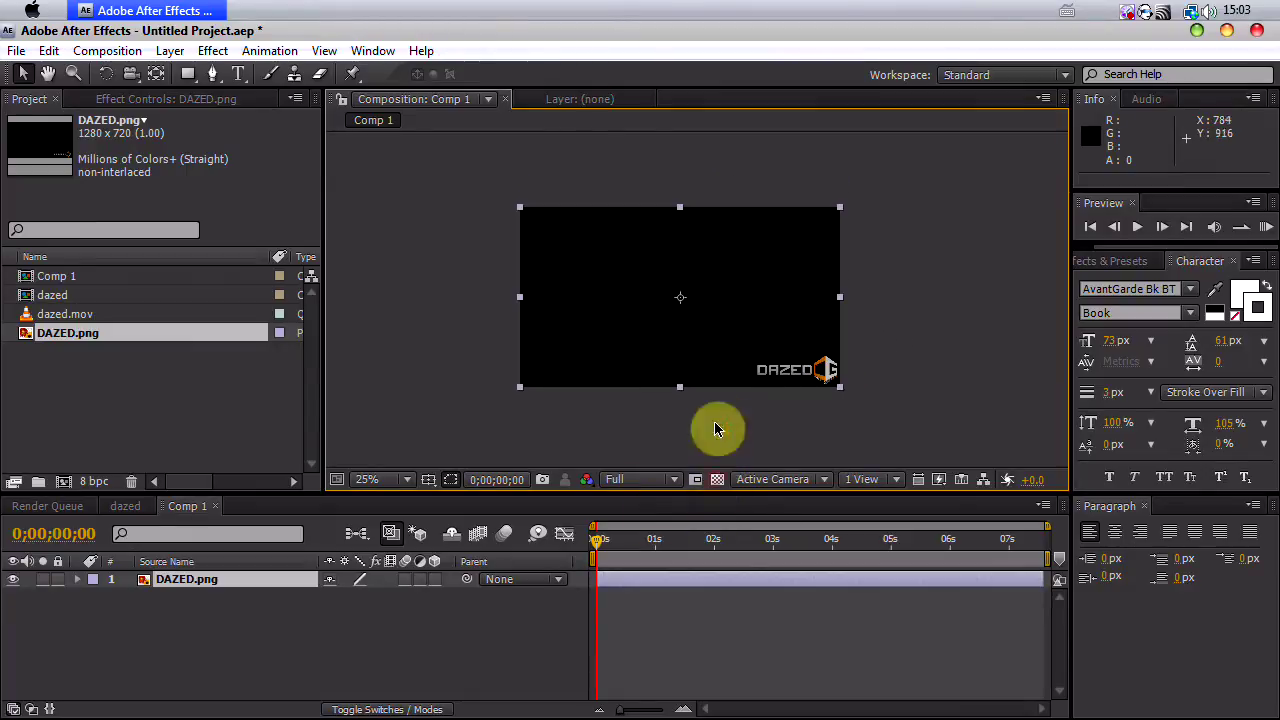
scroll(706, 411, "up", 1)
left_click_drag(640, 346, 686, 357)
scroll(654, 323, "down", 1)
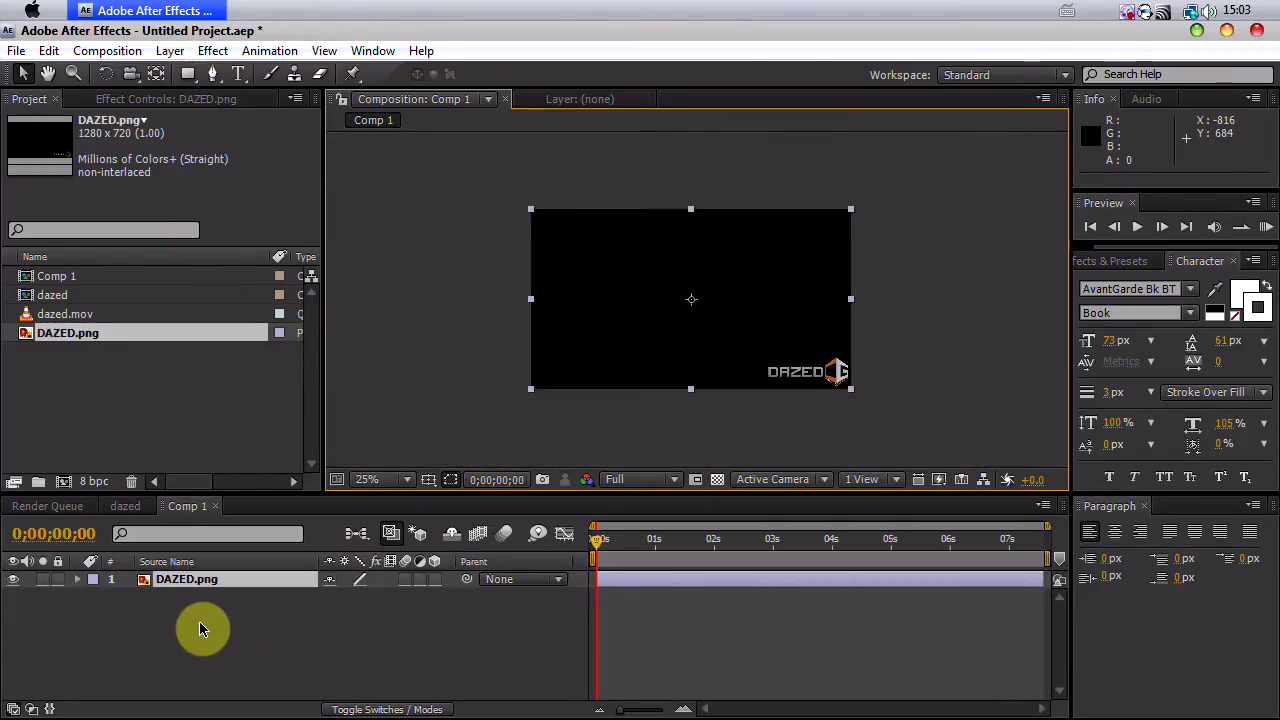
Step: Select Comp 1 in the Project panel and timeline
left_click(52, 295)
left_click(189, 516)
left_click(58, 277)
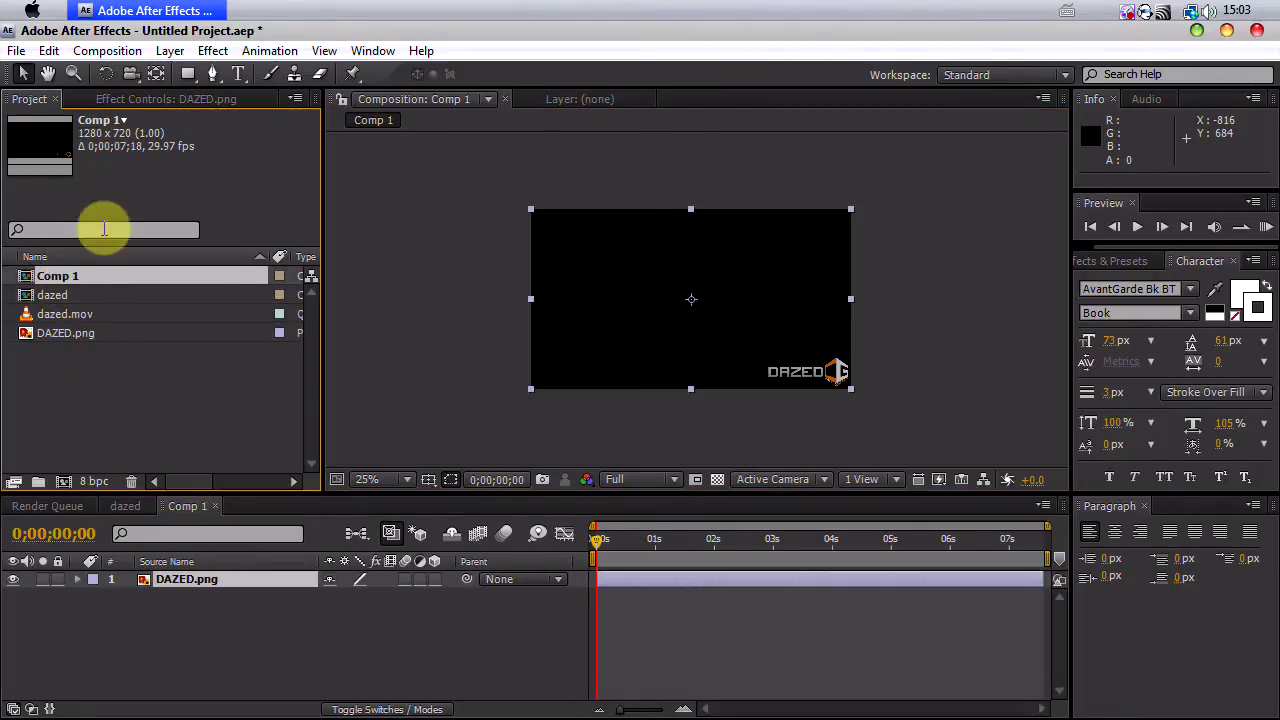
Step: In Composition Settings, change the composition name from Comp 1 to Dazed
left_click(105, 51)
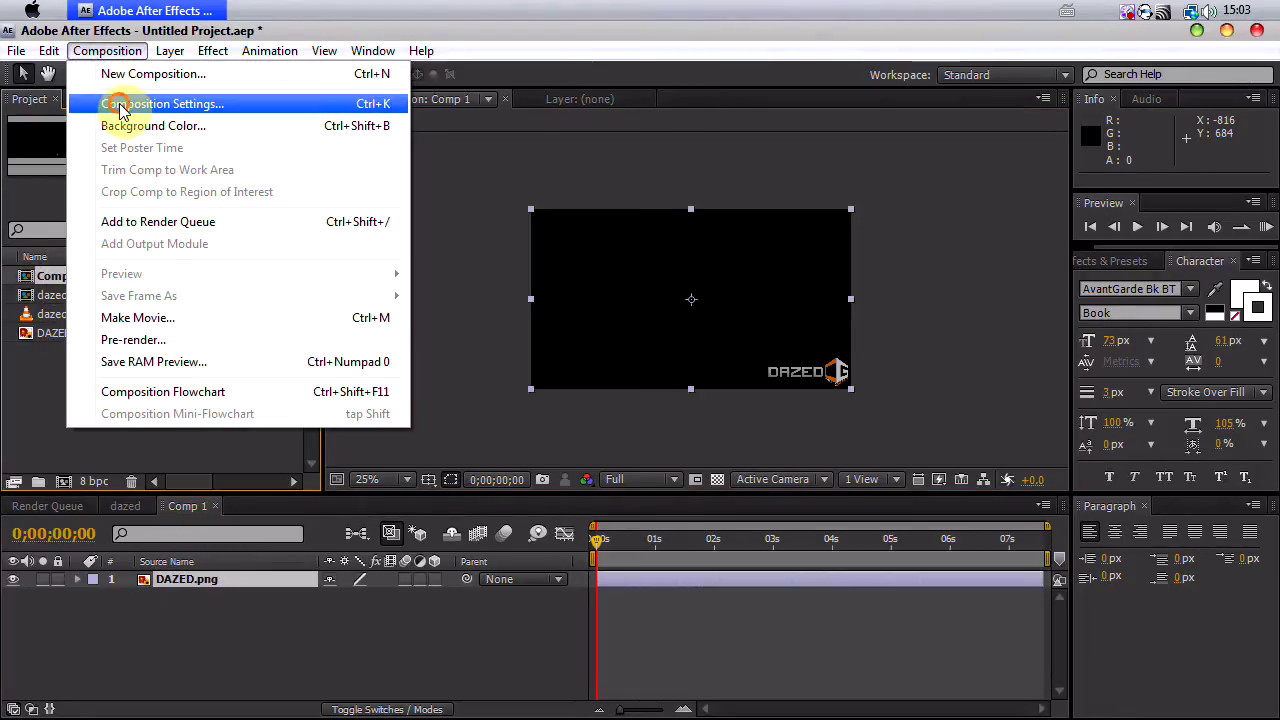
left_click(128, 104)
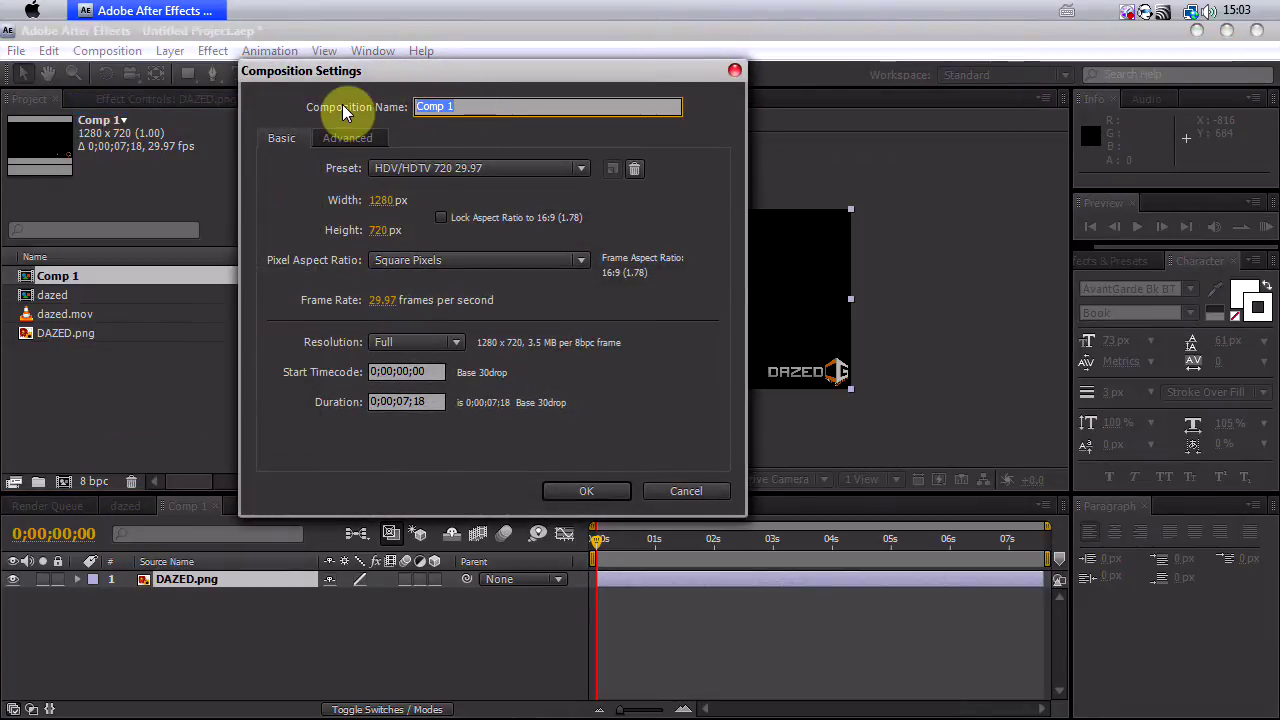
key("Return")
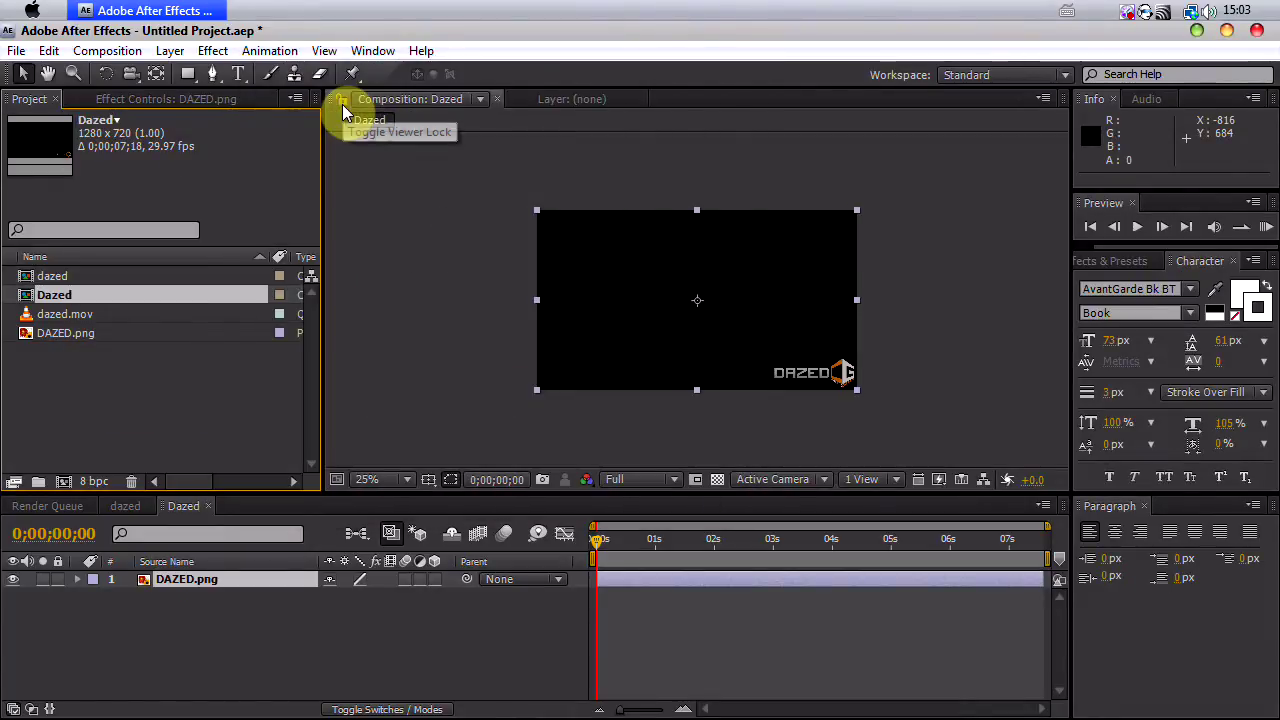
scroll(551, 334, "up", 2)
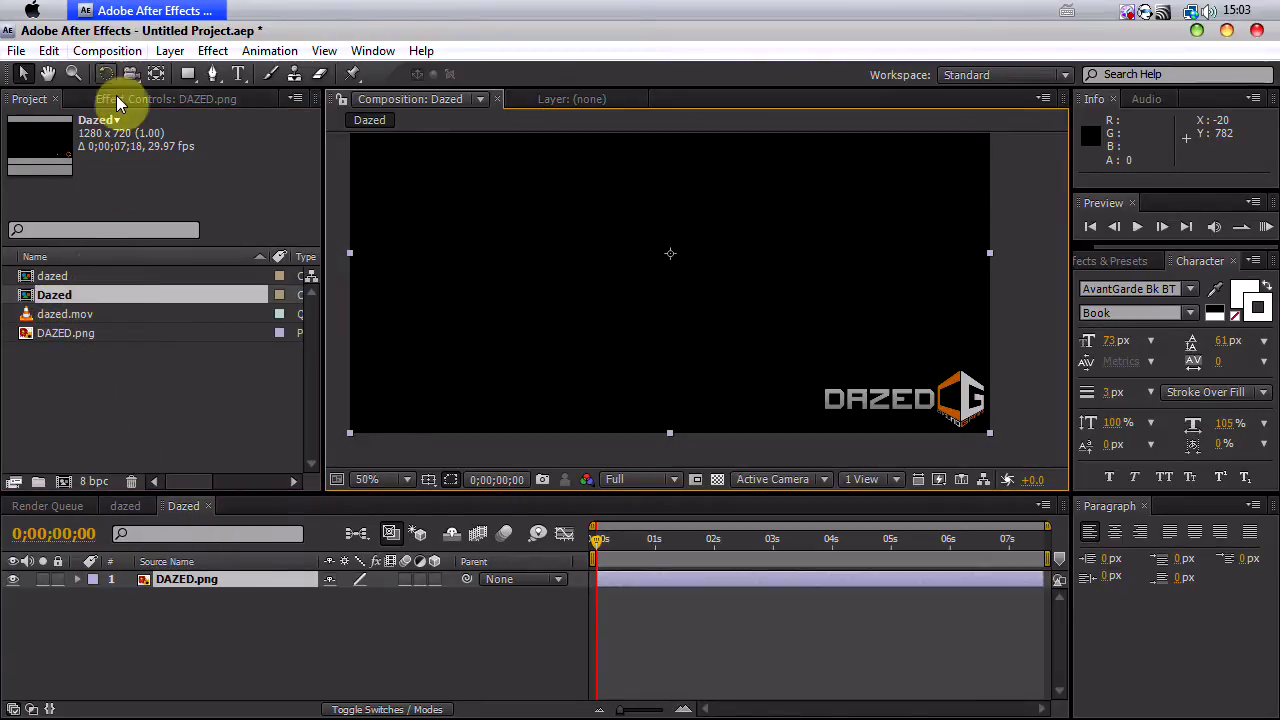
Step: Duplicate the Dazed composition twice, creating Dazed 2 and Dazed 3
left_click(80, 298)
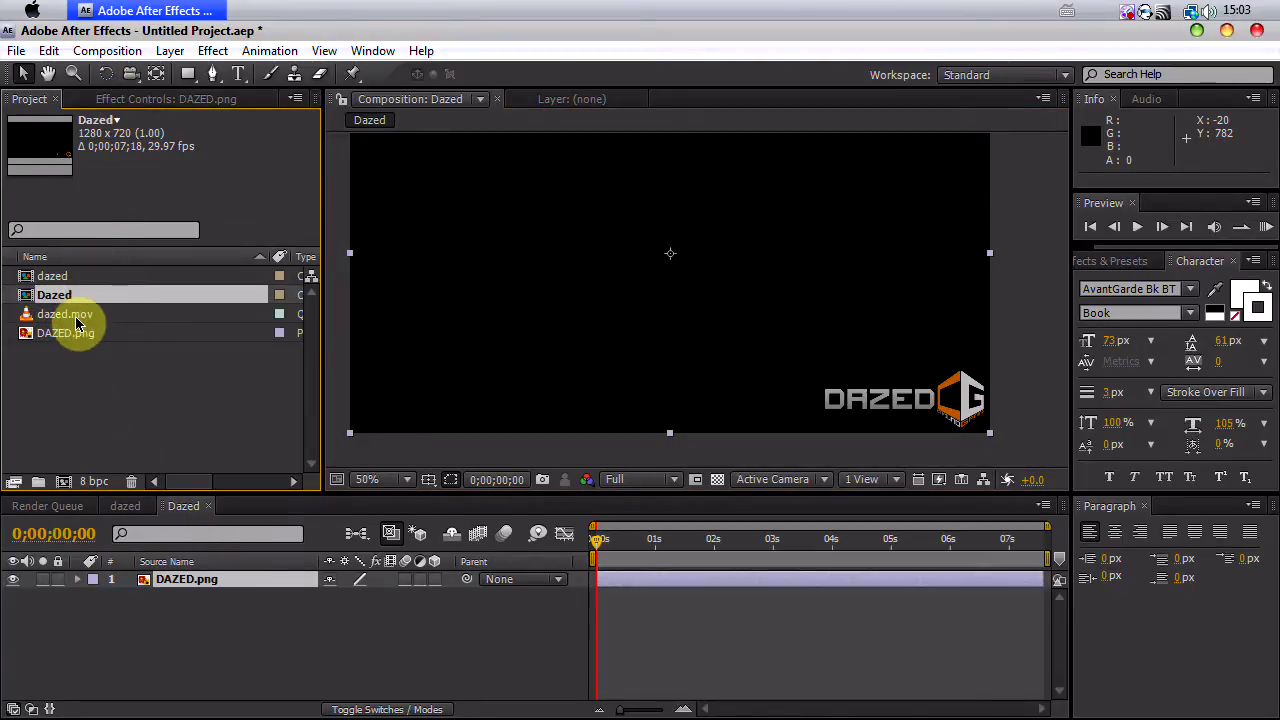
key("super+d")
key("super+d")
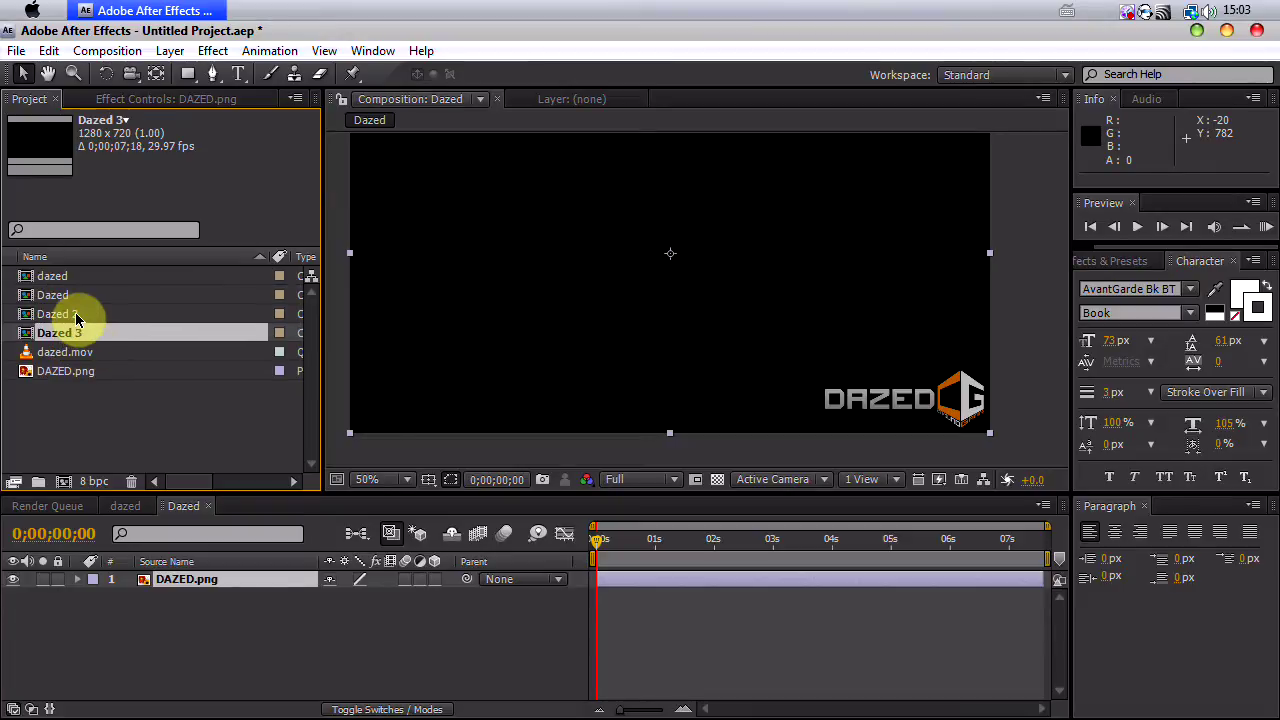
left_click(92, 297)
left_click(93, 315)
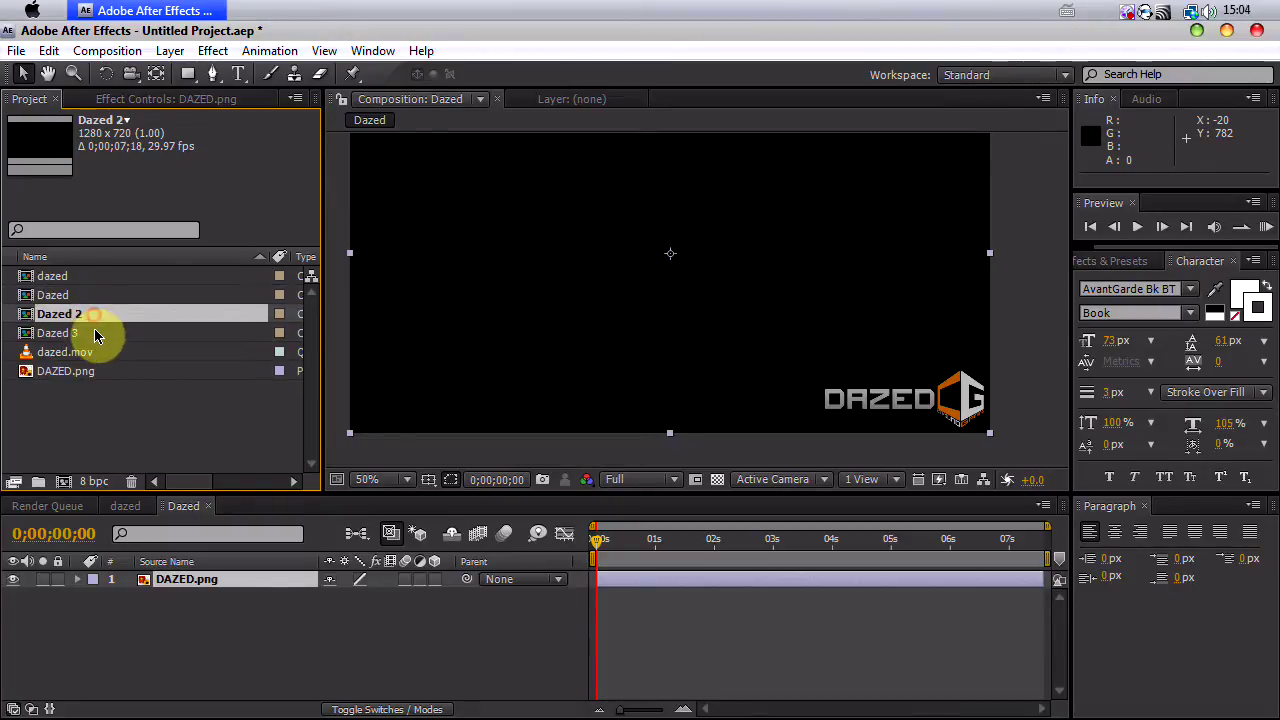
left_click(96, 334)
left_click(86, 295)
left_click(80, 315)
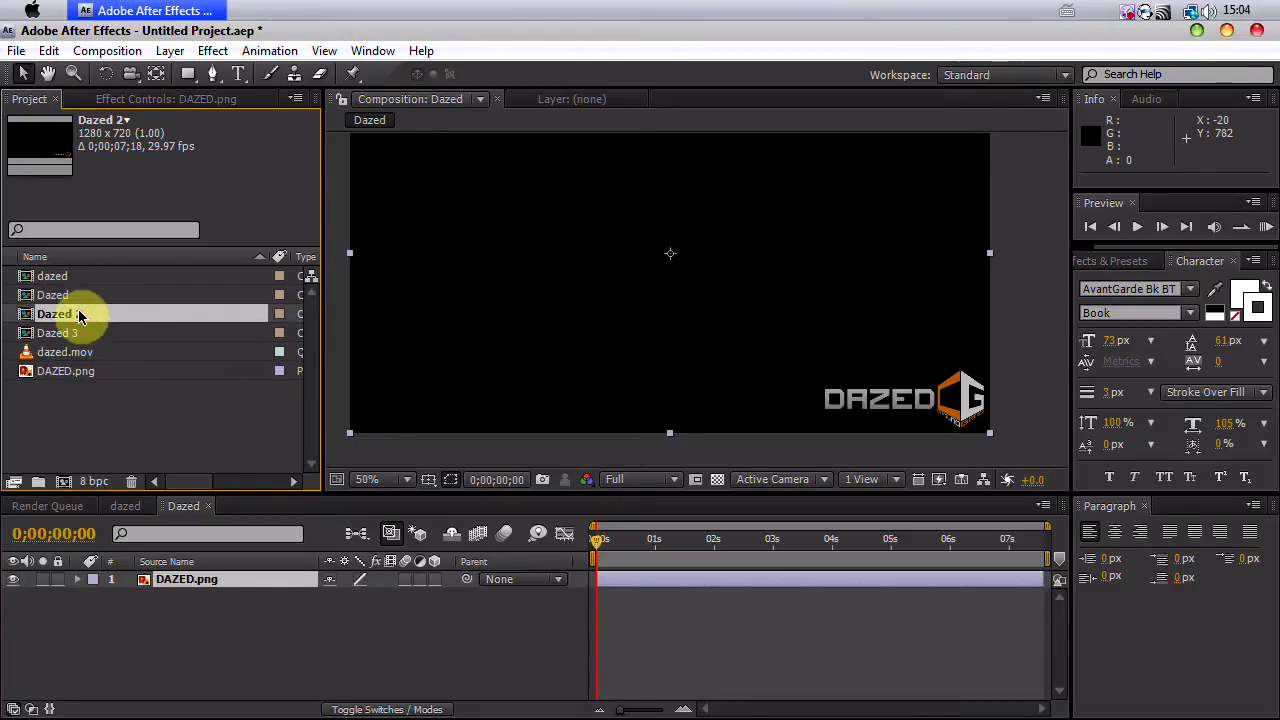
Step: Rename Dazed 2 to Alpha and Dazed 3 to Displacement
key("Return")
type("A")
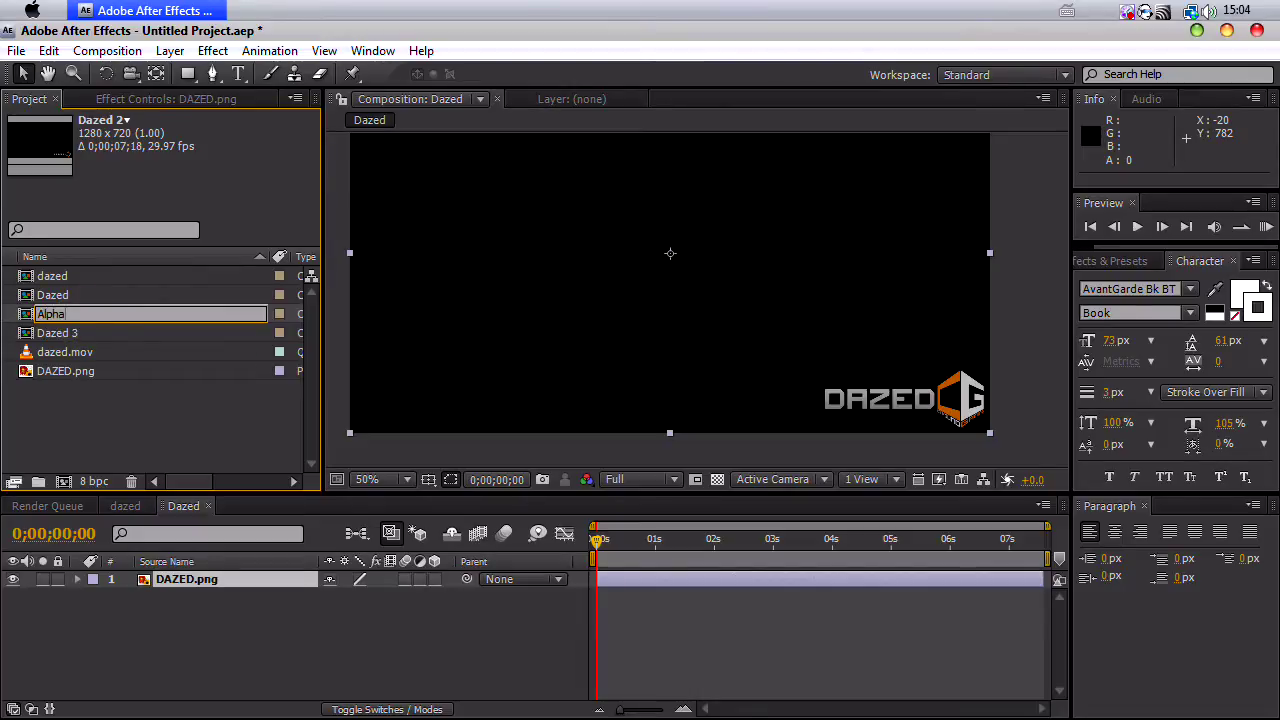
type("lpha")
key("Return")
left_click(57, 335)
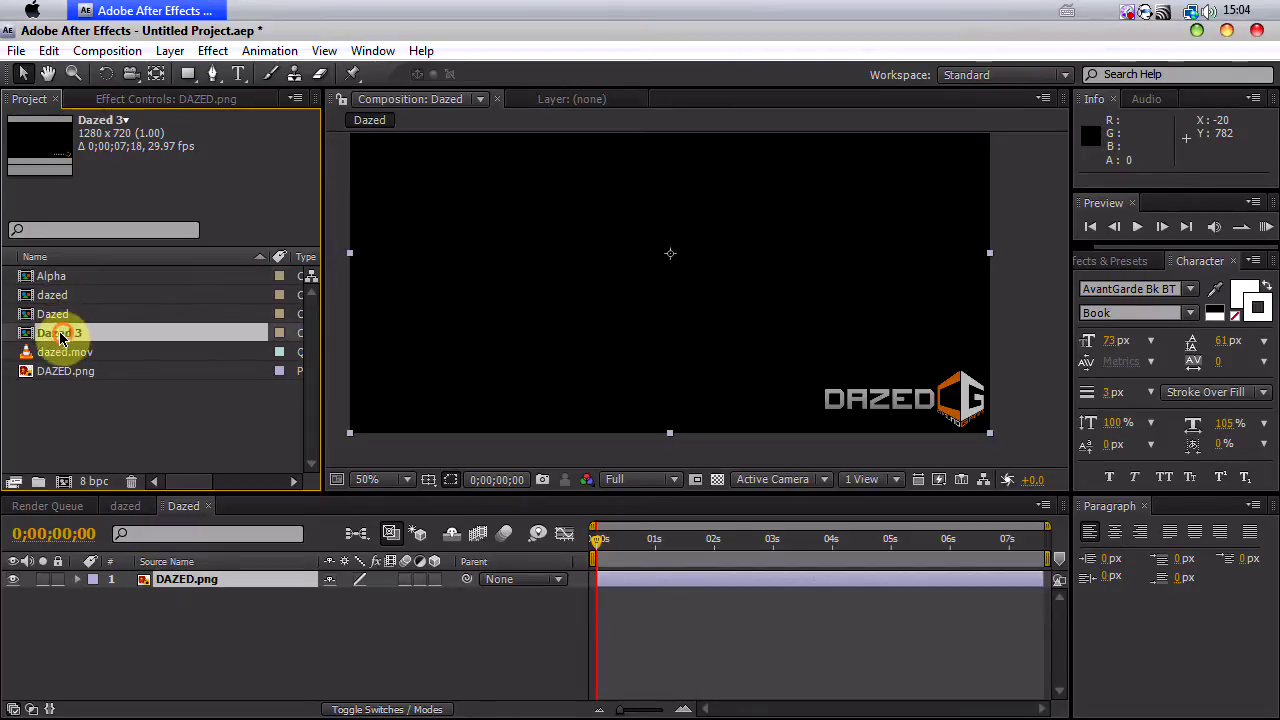
key("Return")
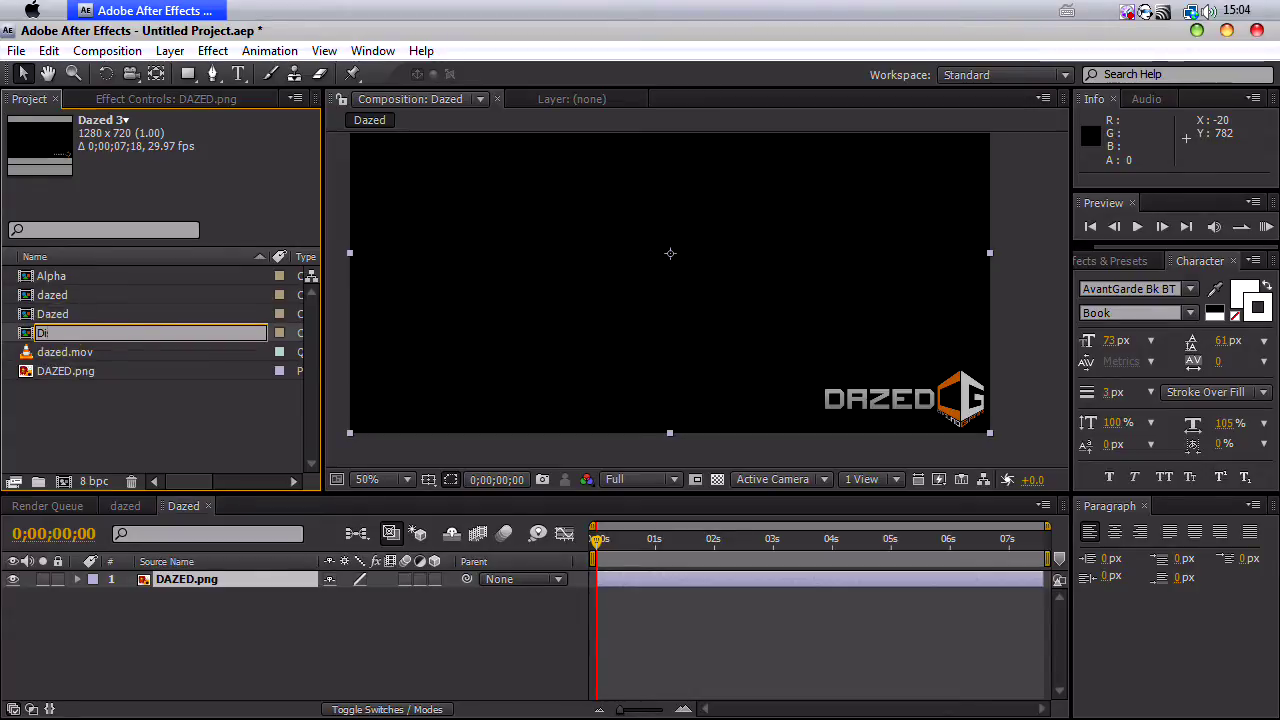
type("Displacement")
key("Return")
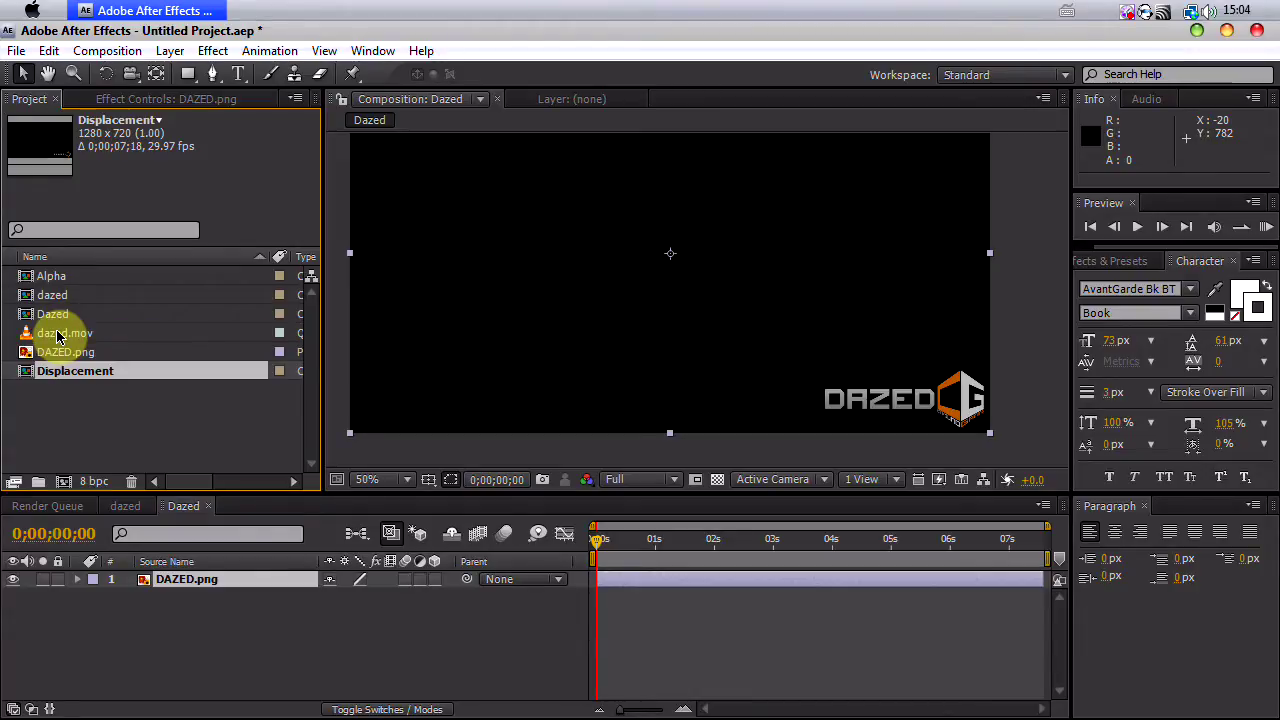
Step: Rearrange the Project panel items and drag the dazed composition onto the timeline
left_click_drag(68, 277, 64, 374)
left_click(70, 316)
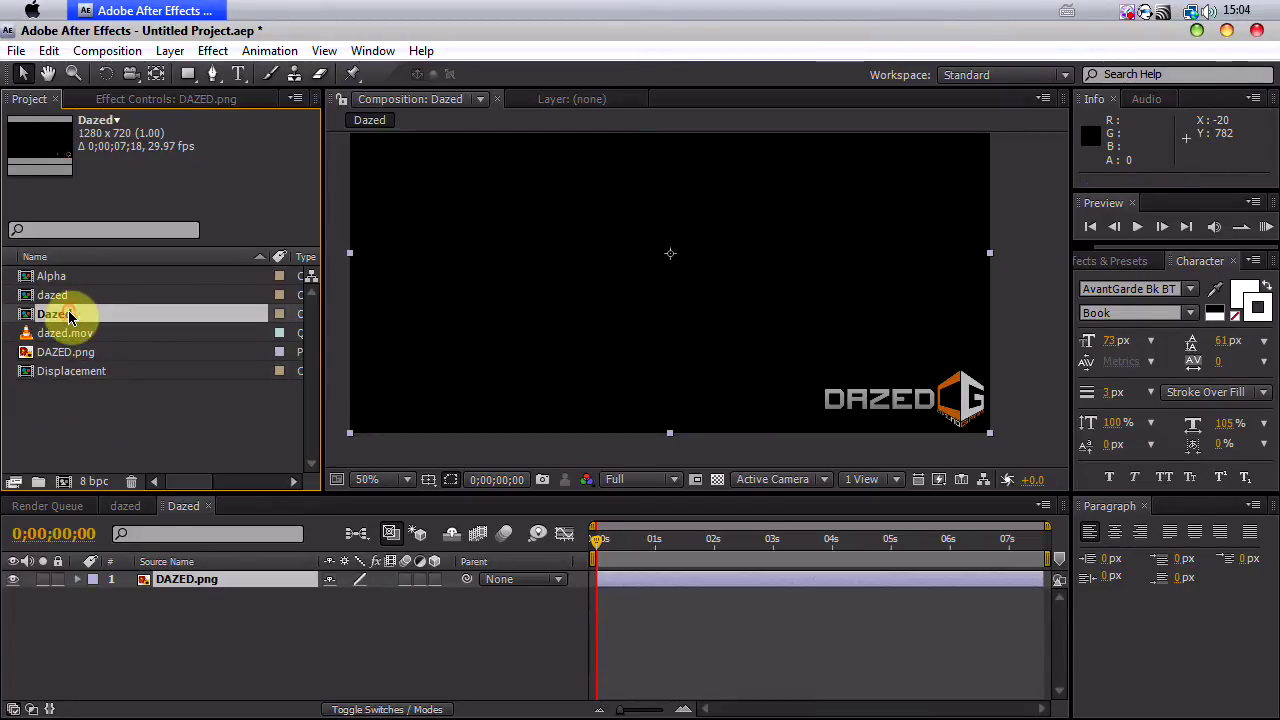
left_click(66, 296)
left_click_drag(84, 300, 170, 612)
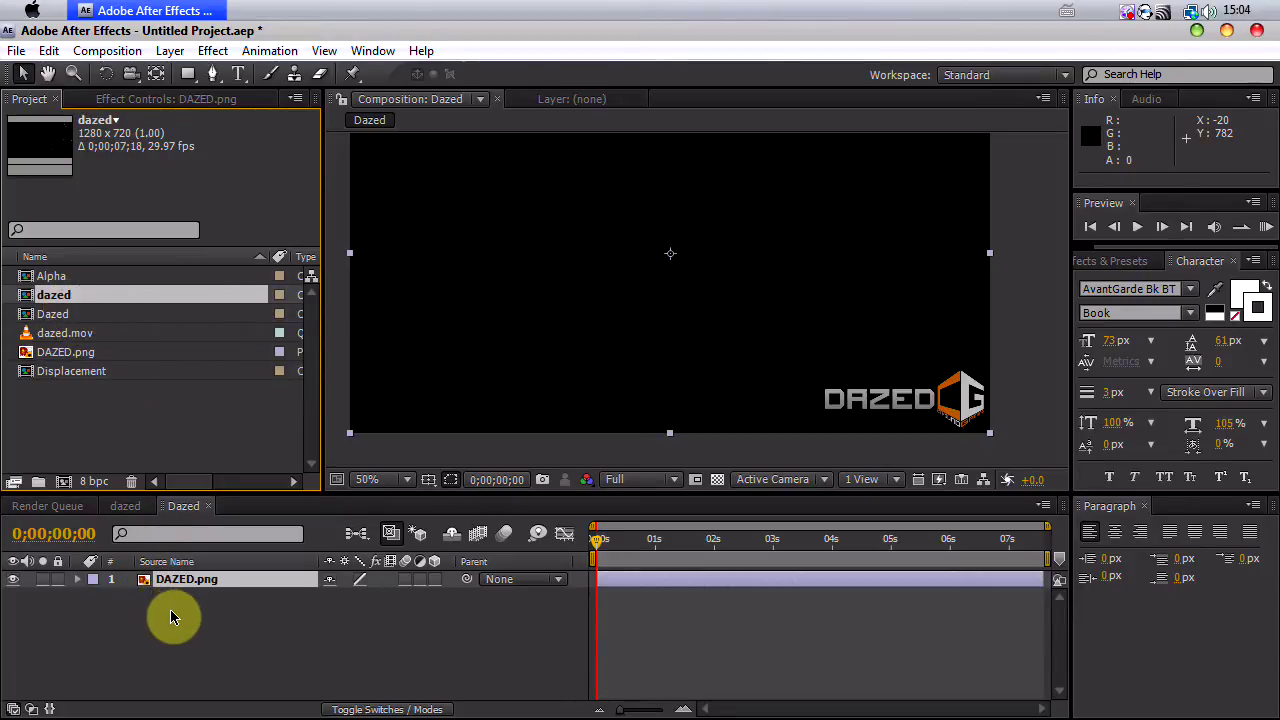
Step: Create a new 1280×720 Comp 1 and add Dazed, Displacement and Alpha as layers
left_click(107, 50)
left_click(150, 68)
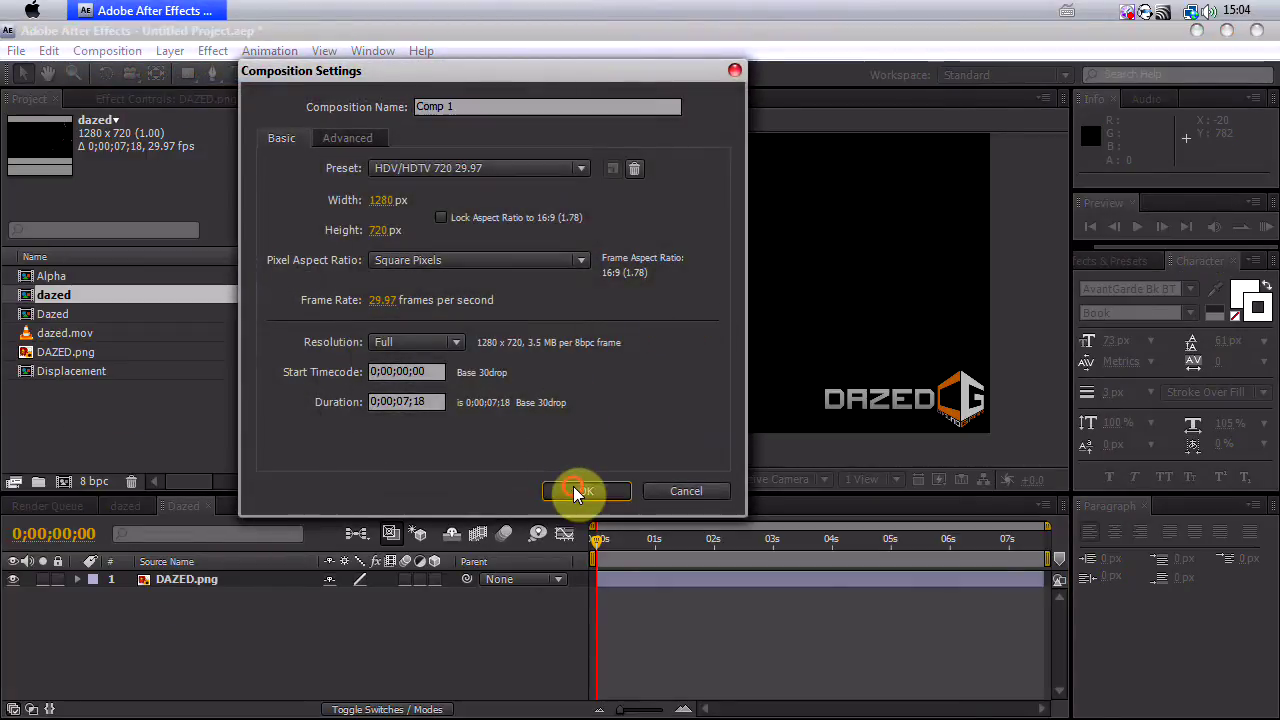
left_click(572, 489)
left_click(86, 332)
left_click(86, 390, "super")
left_click(85, 280, "super")
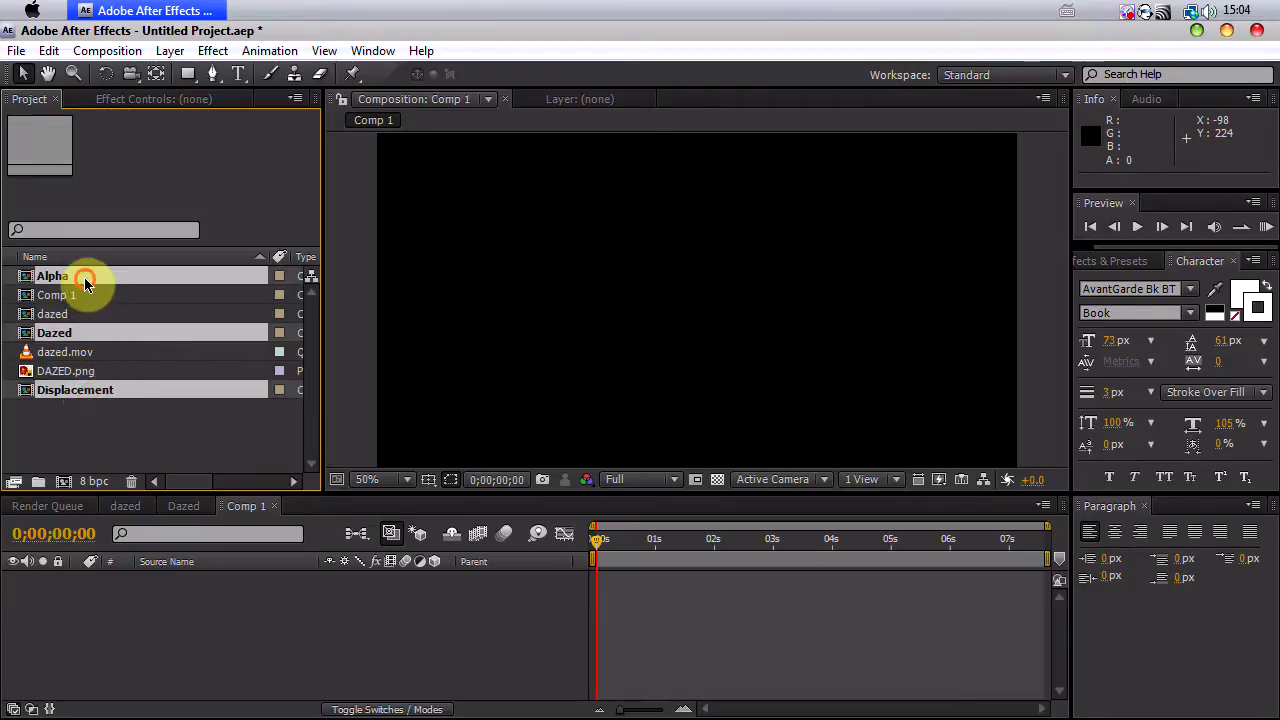
left_click_drag(78, 282, 172, 641)
Step: Reorder the layers to Alpha on top, then Displacement, with Dazed at the bottom
left_click(170, 641)
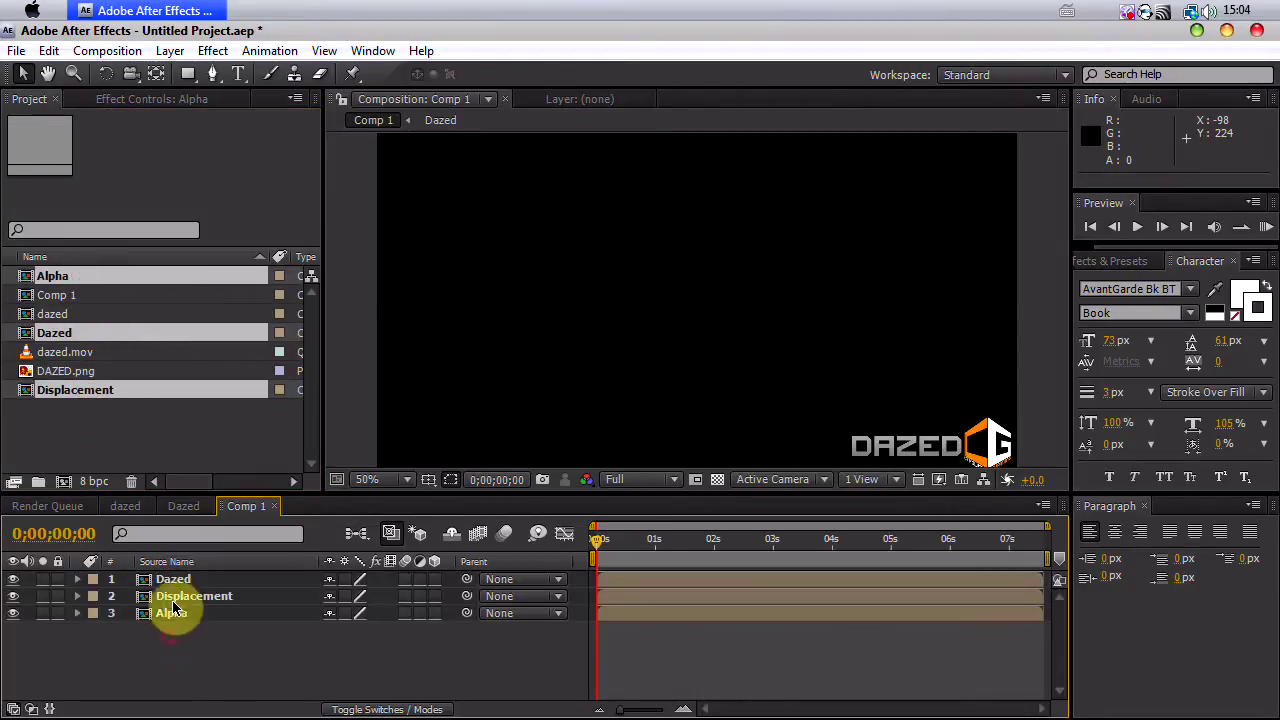
left_click_drag(172, 579, 180, 637)
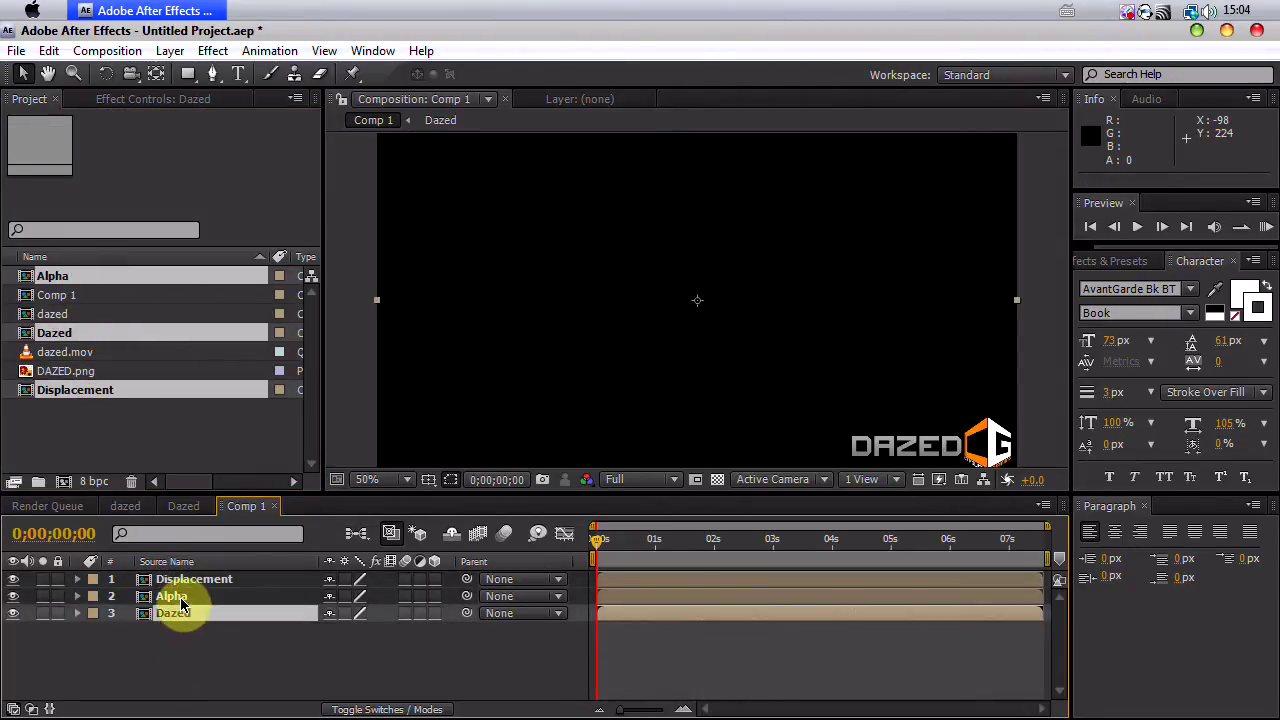
left_click(172, 581)
left_click(184, 598)
left_click(177, 629)
left_click_drag(177, 592, 178, 581)
left_click(172, 630)
left_click(172, 613)
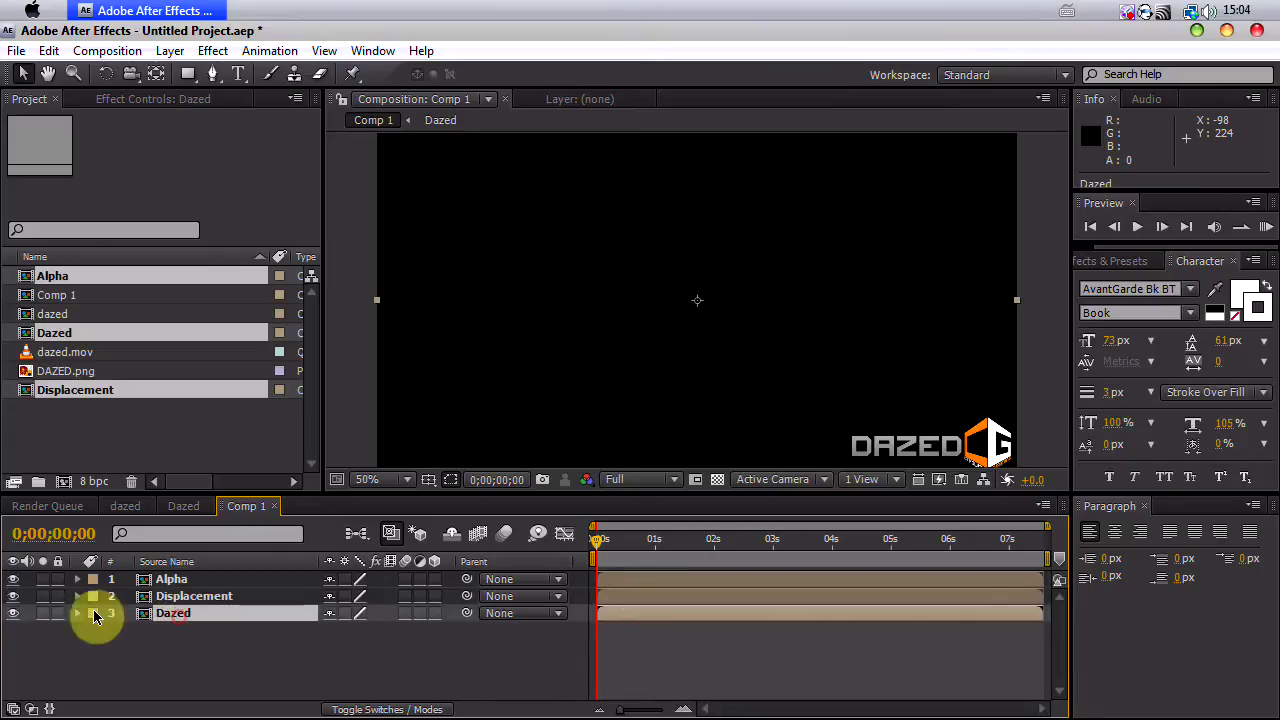
Step: Switch to the dazed composition and scrub ahead to where the DAZED logo appears
left_click(60, 505)
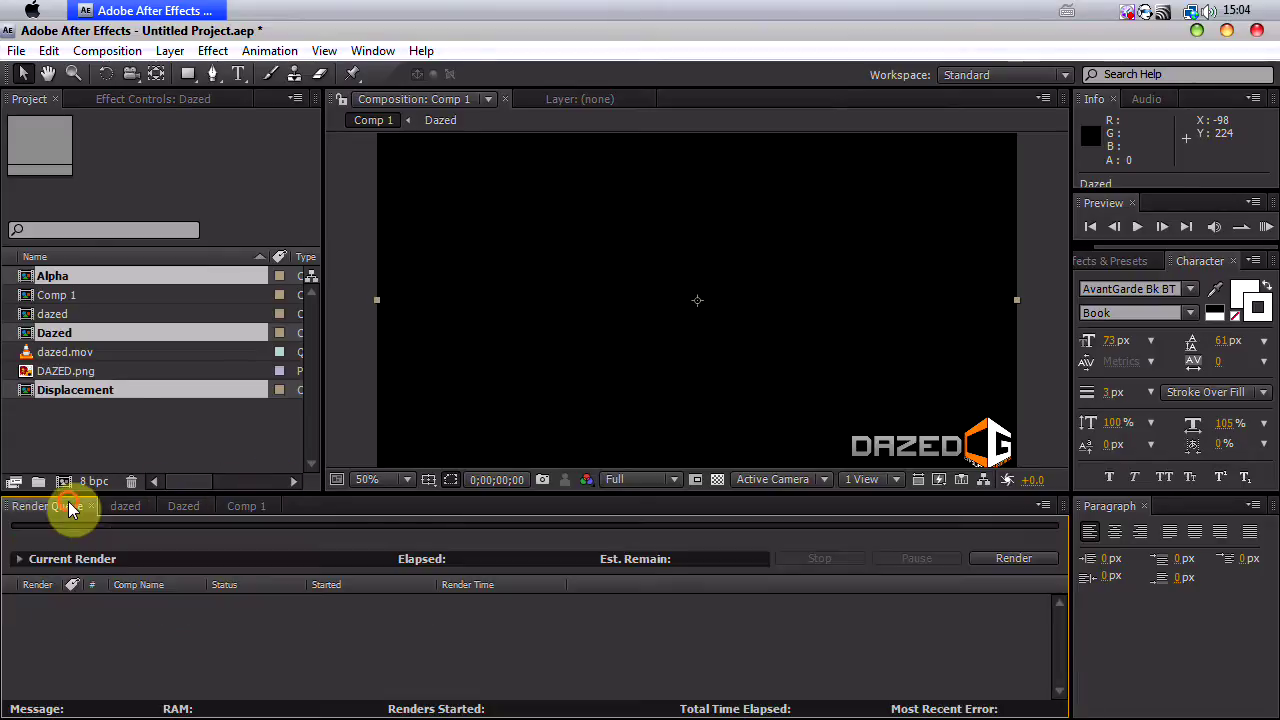
left_click(125, 505)
left_click_drag(624, 527, 737, 545)
Step: Add a comp-sized Black Solid 1 to Comp 1 and apply Trapcode Form to it
left_click(246, 506)
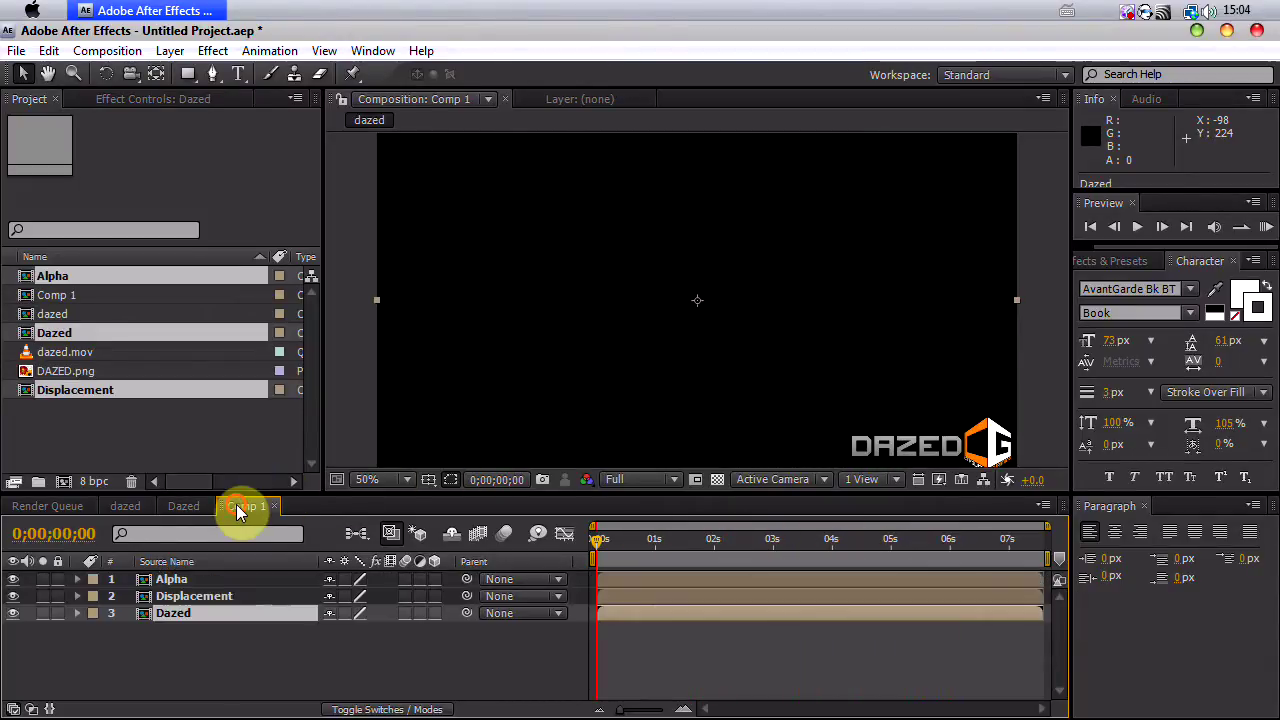
left_click(171, 656)
left_click(170, 51)
mouse_move(291, 80)
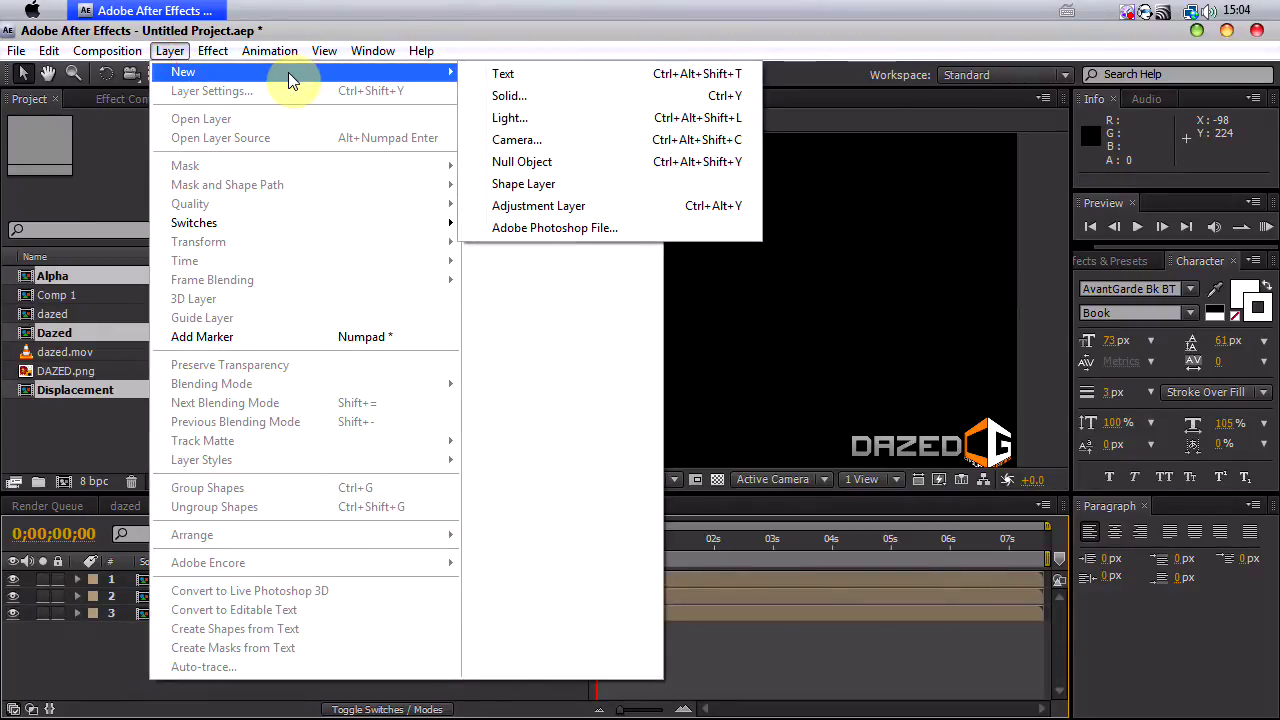
left_click(520, 95)
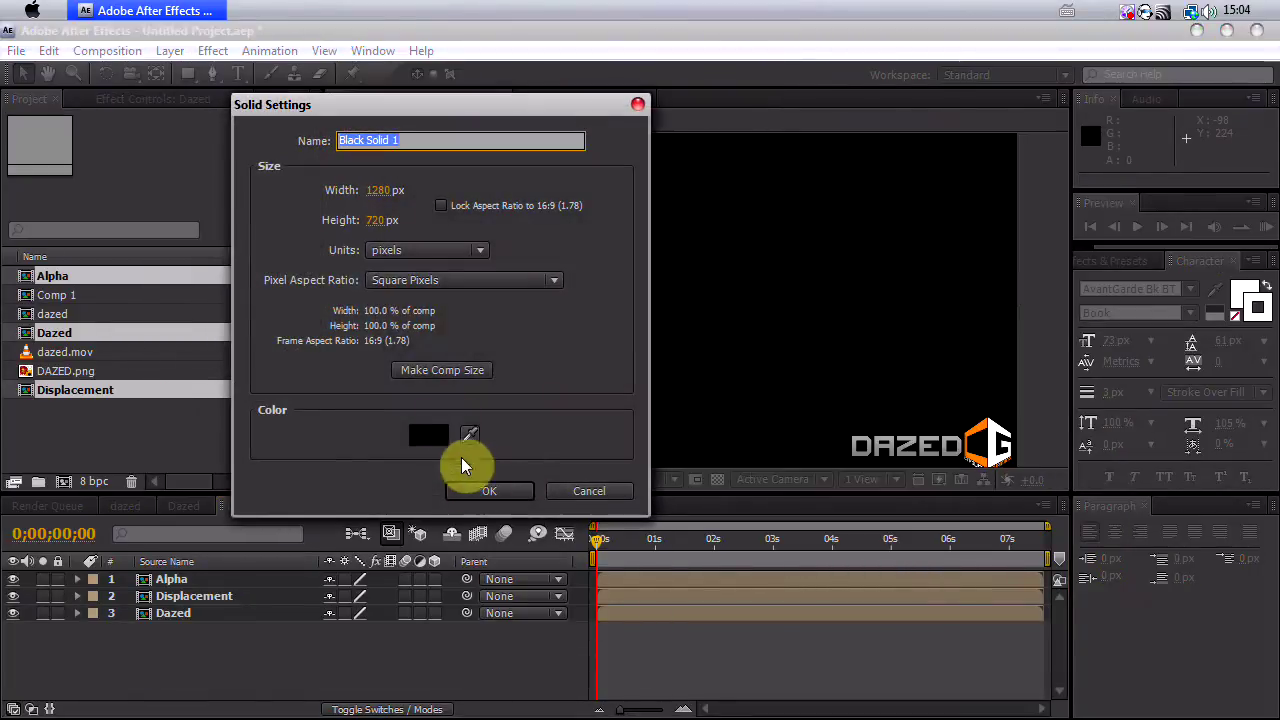
left_click(443, 372)
left_click(485, 492)
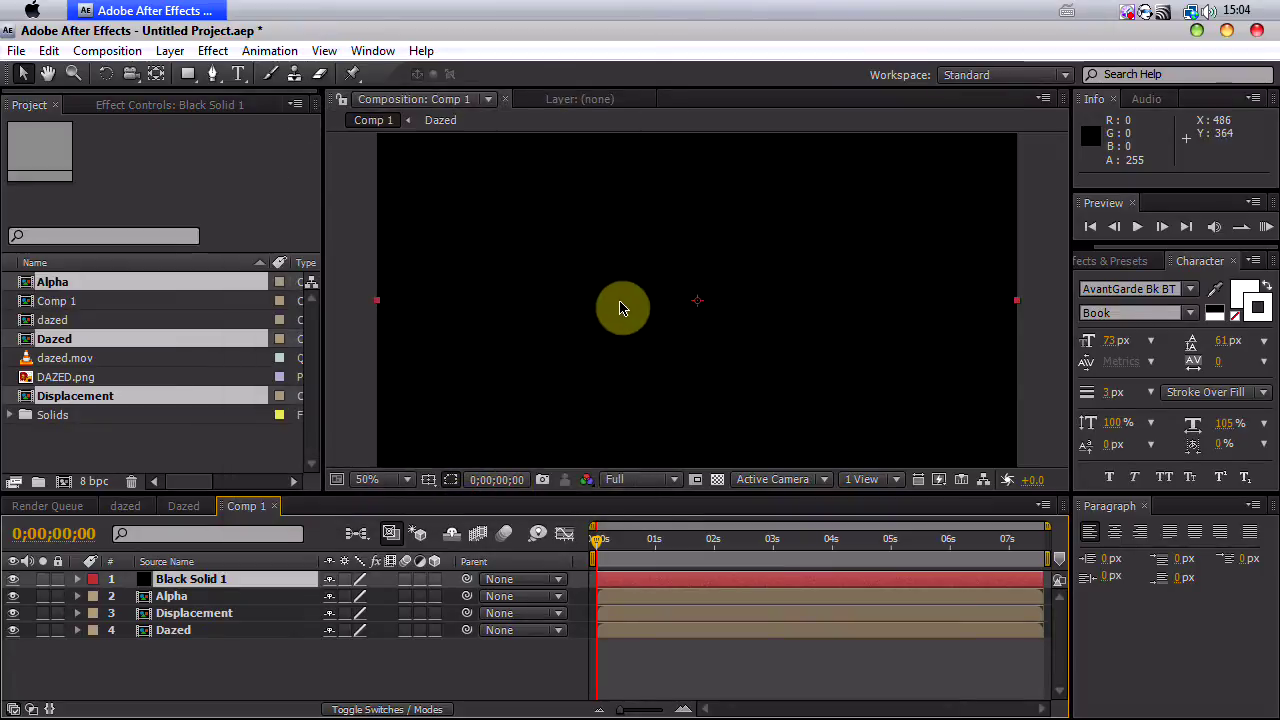
left_click(211, 51)
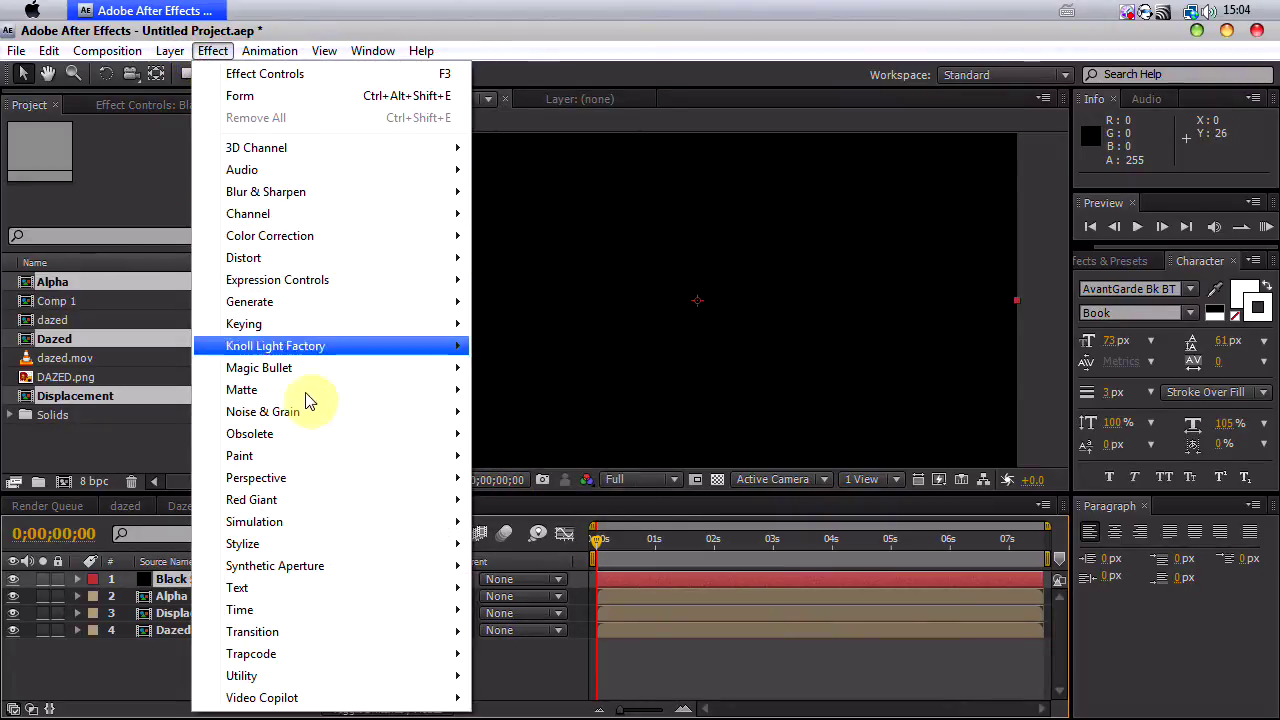
left_click(515, 660)
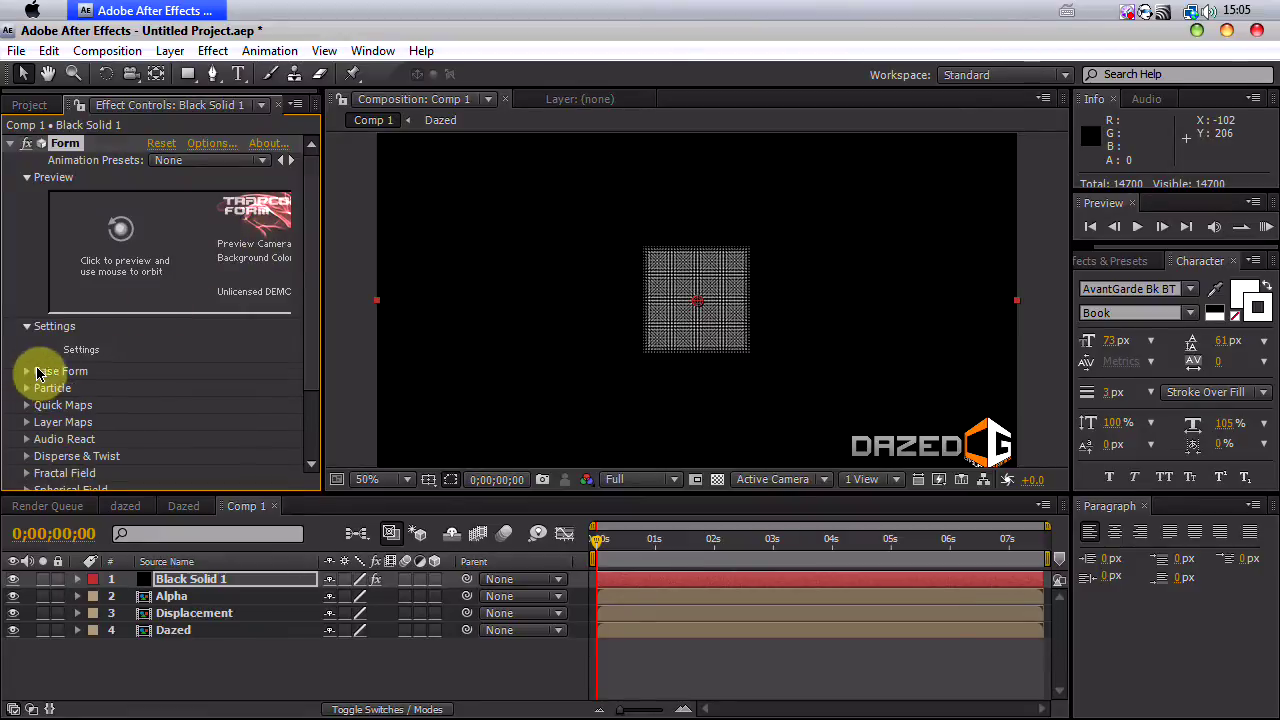
Step: Expand Form's Base Form and check the composition's 1280×720 dimensions
scroll(42, 373, "down", 1)
scroll(42, 365, "down", 3)
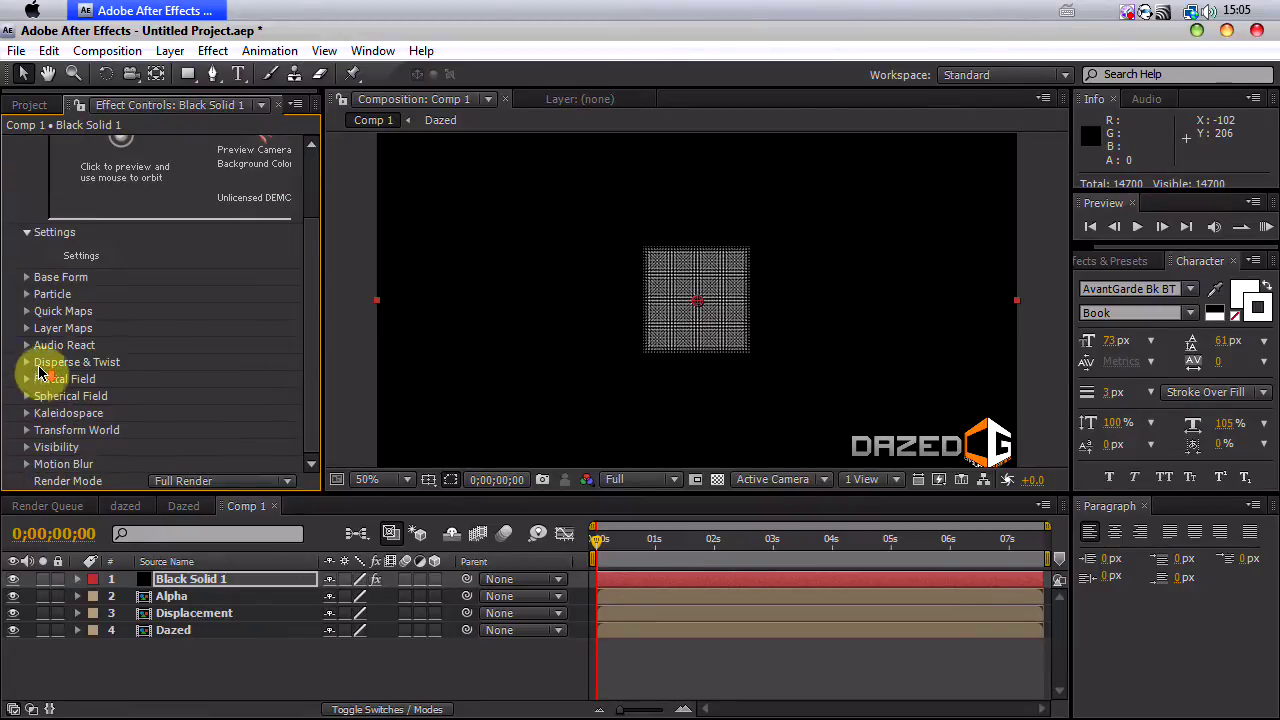
left_click(27, 282)
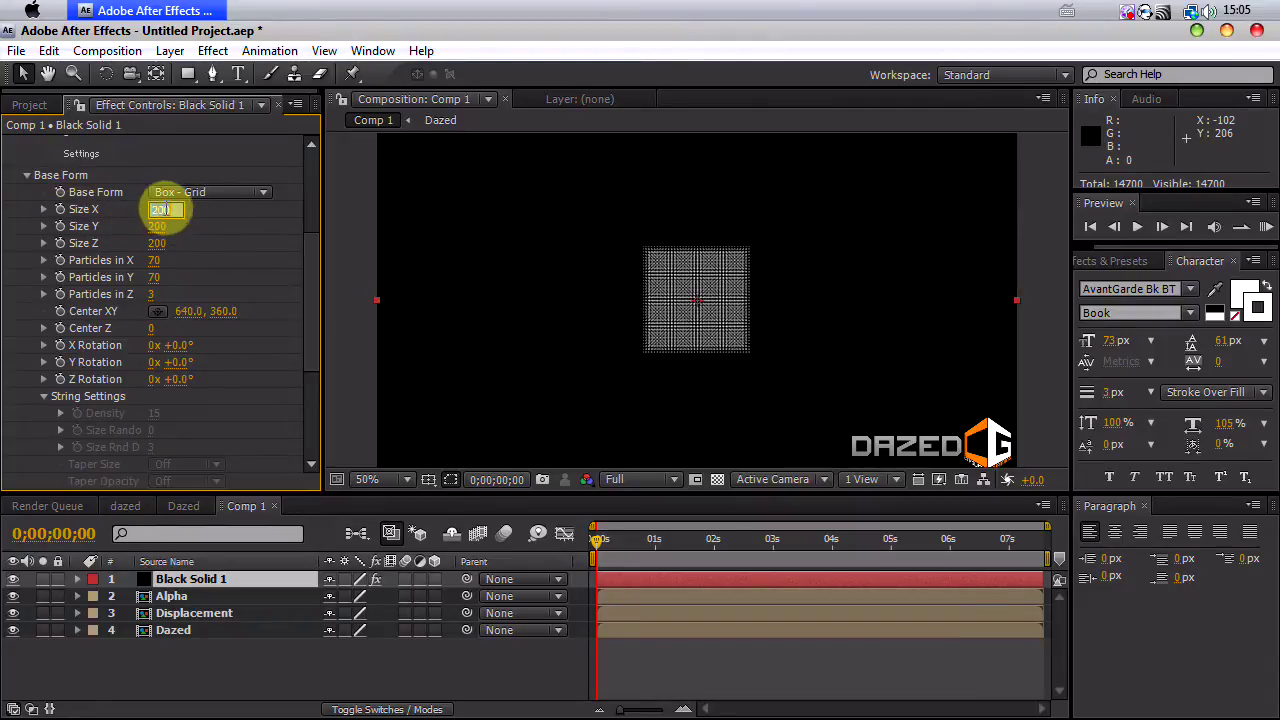
left_click(107, 50)
left_click(160, 100)
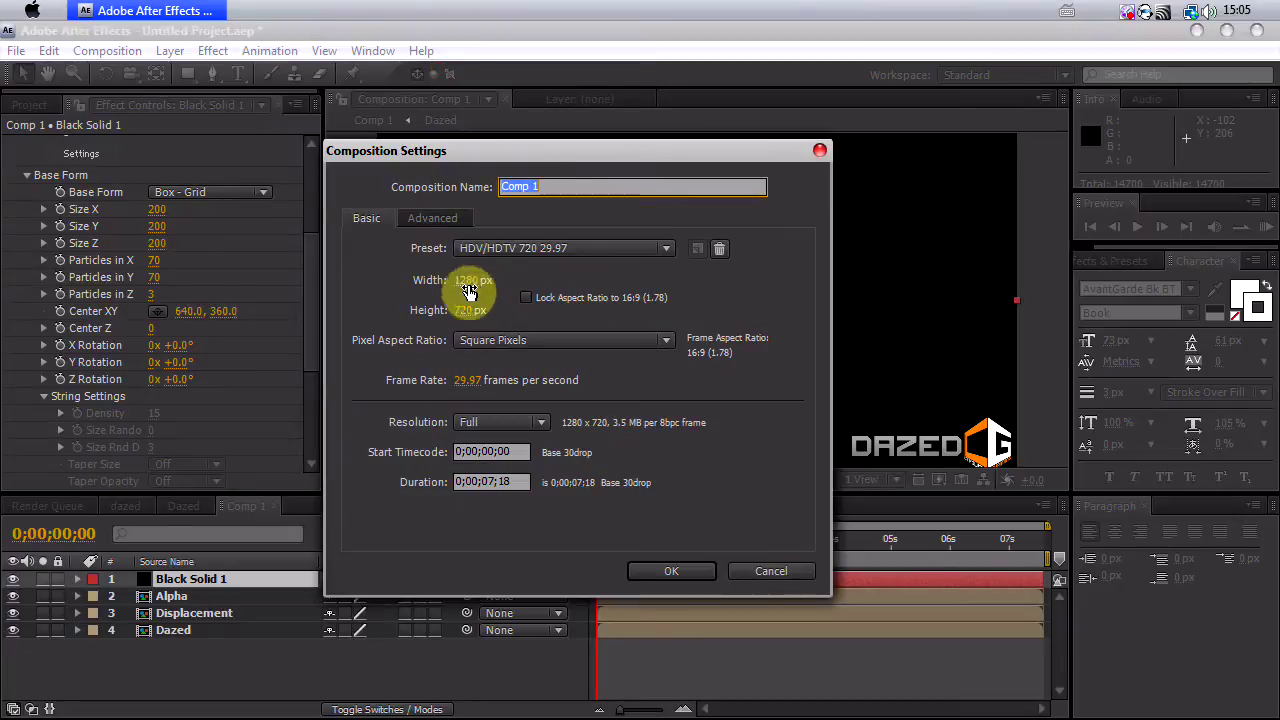
left_click(770, 571)
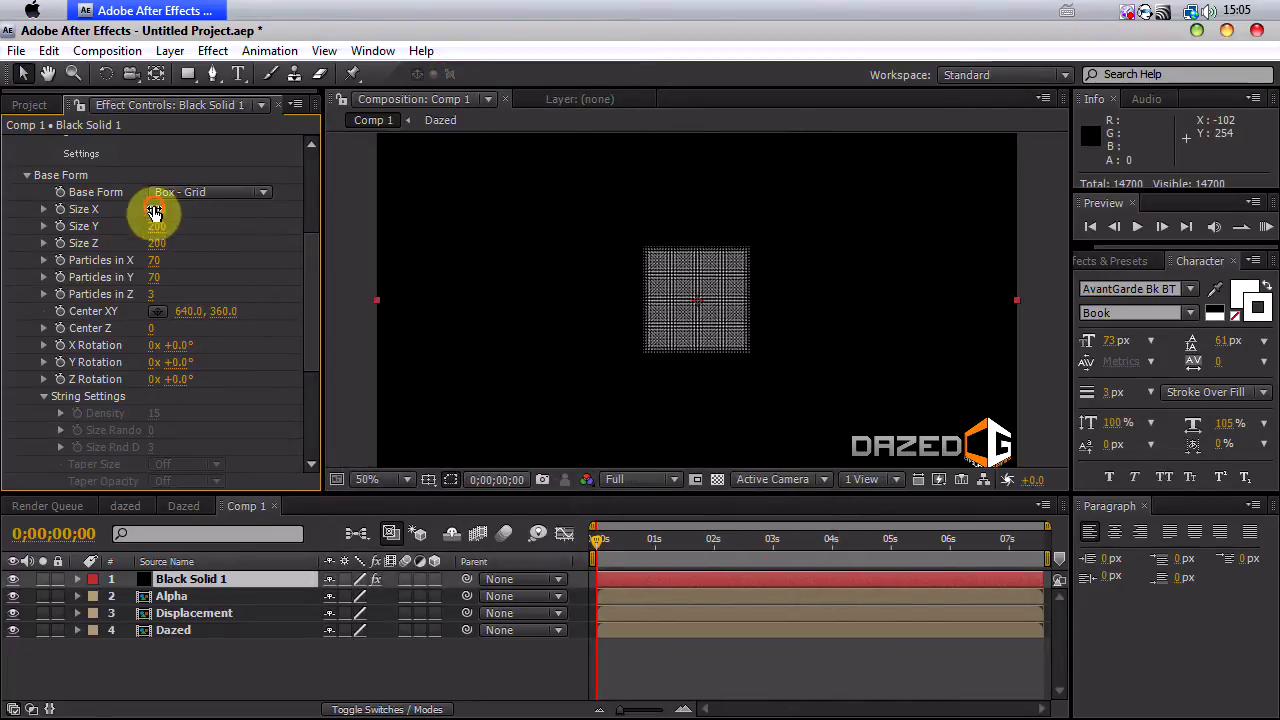
Step: Set the Base Form size to 1280 in X, 720 in Y and 0 in Z
left_click(157, 209)
type("1280")
left_click(244, 248)
left_click(158, 227)
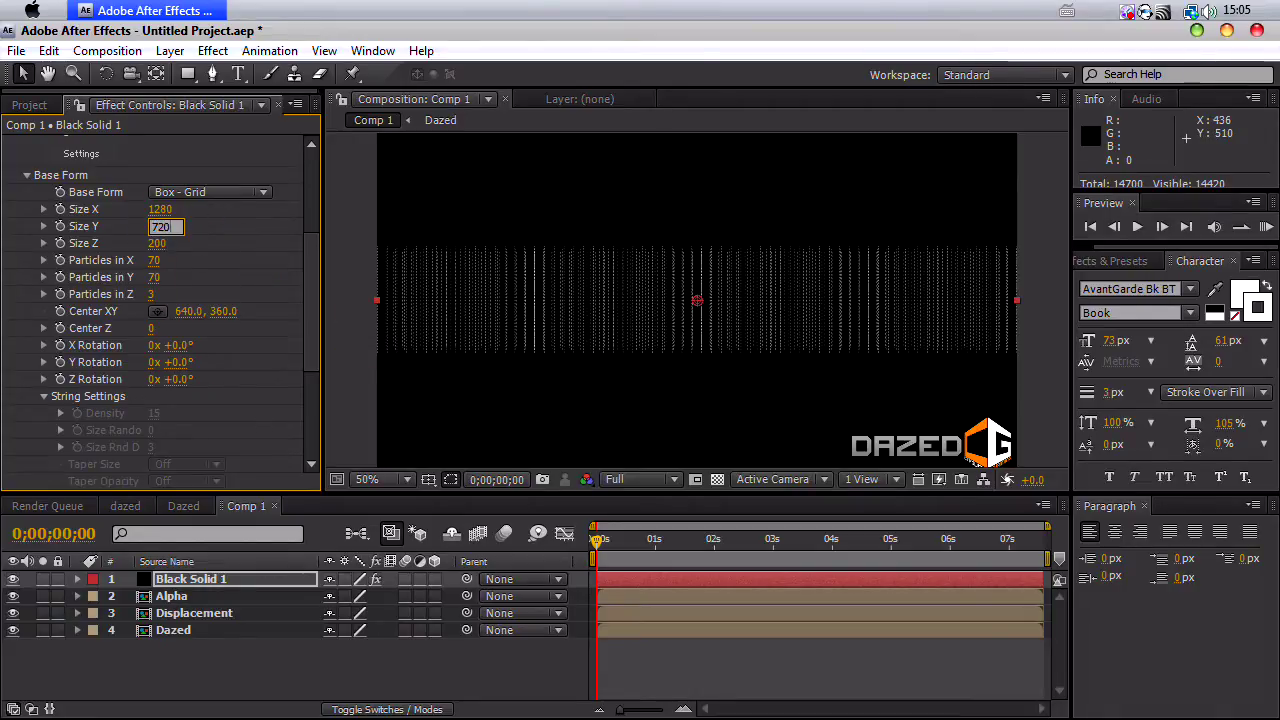
left_click(594, 381)
scroll(651, 337, "up", 2)
scroll(652, 334, "down", 2)
left_click_drag(603, 249, 571, 277)
left_click(160, 243)
type("0")
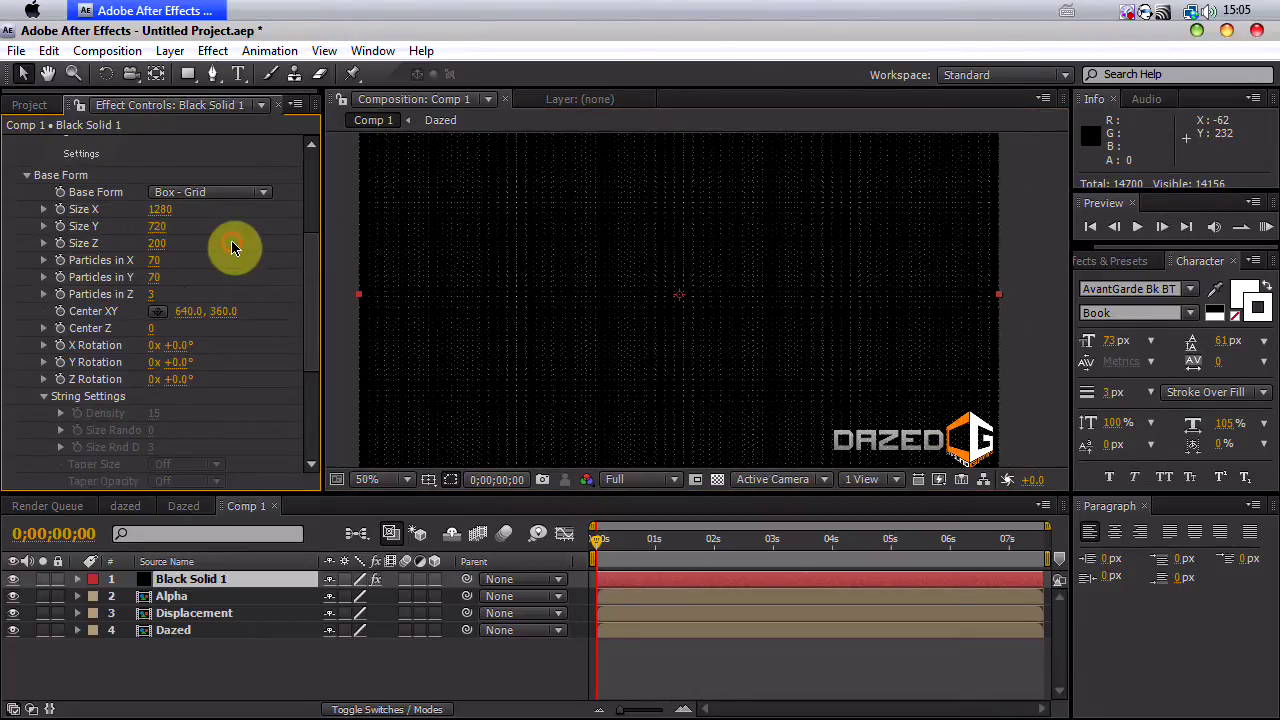
key("Return")
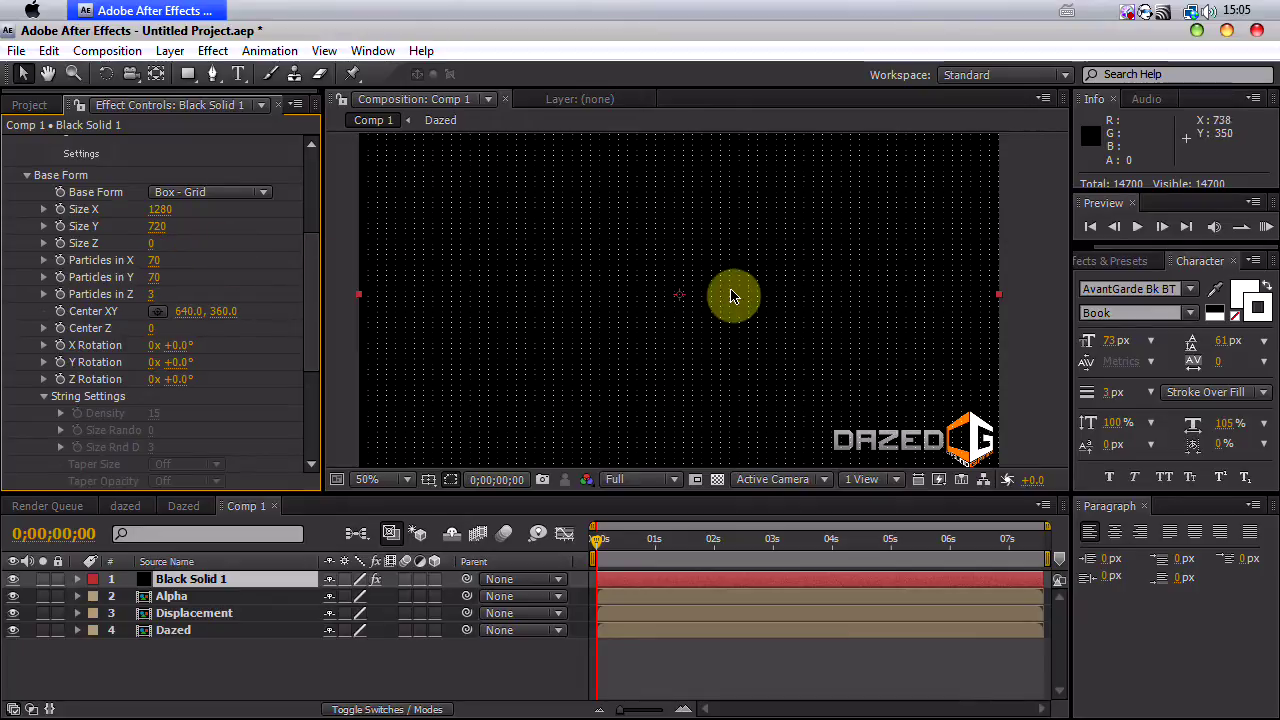
Step: Set the particle counts to 400 in X, 300 in Y and 1 in Z
scroll(662, 330, "up", 2)
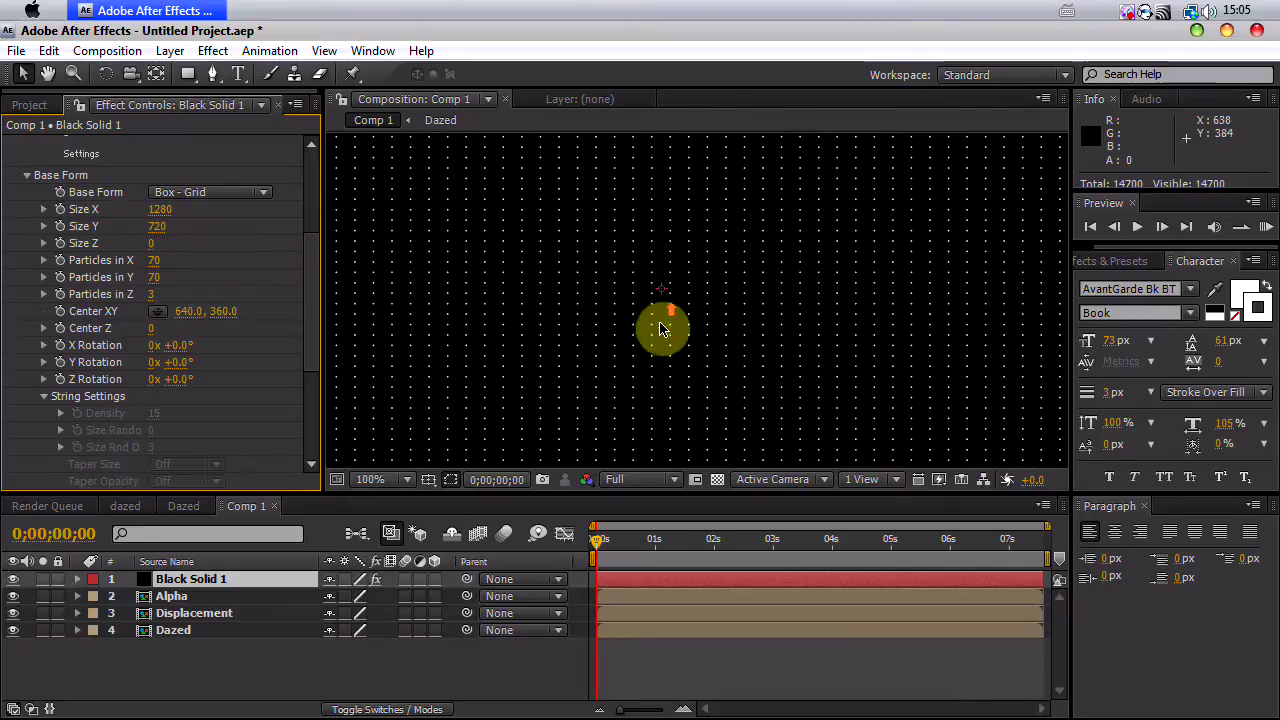
left_click(151, 260)
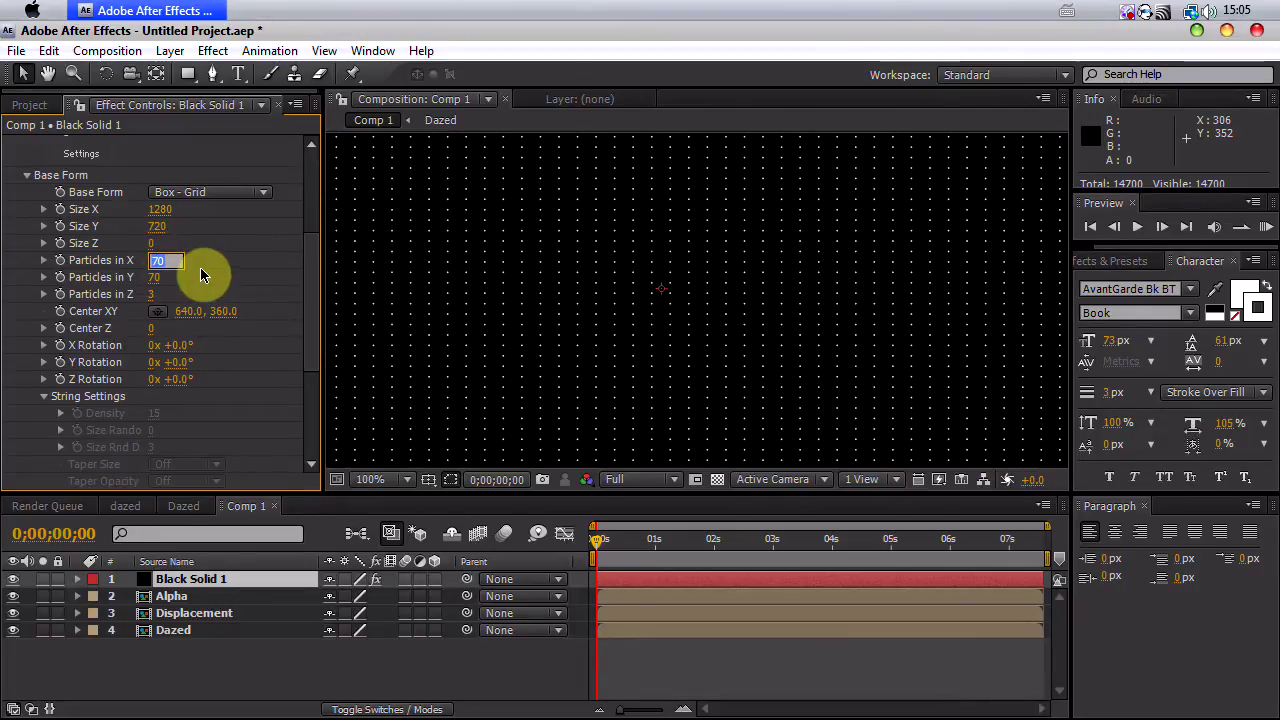
left_click(160, 277)
type("3000")
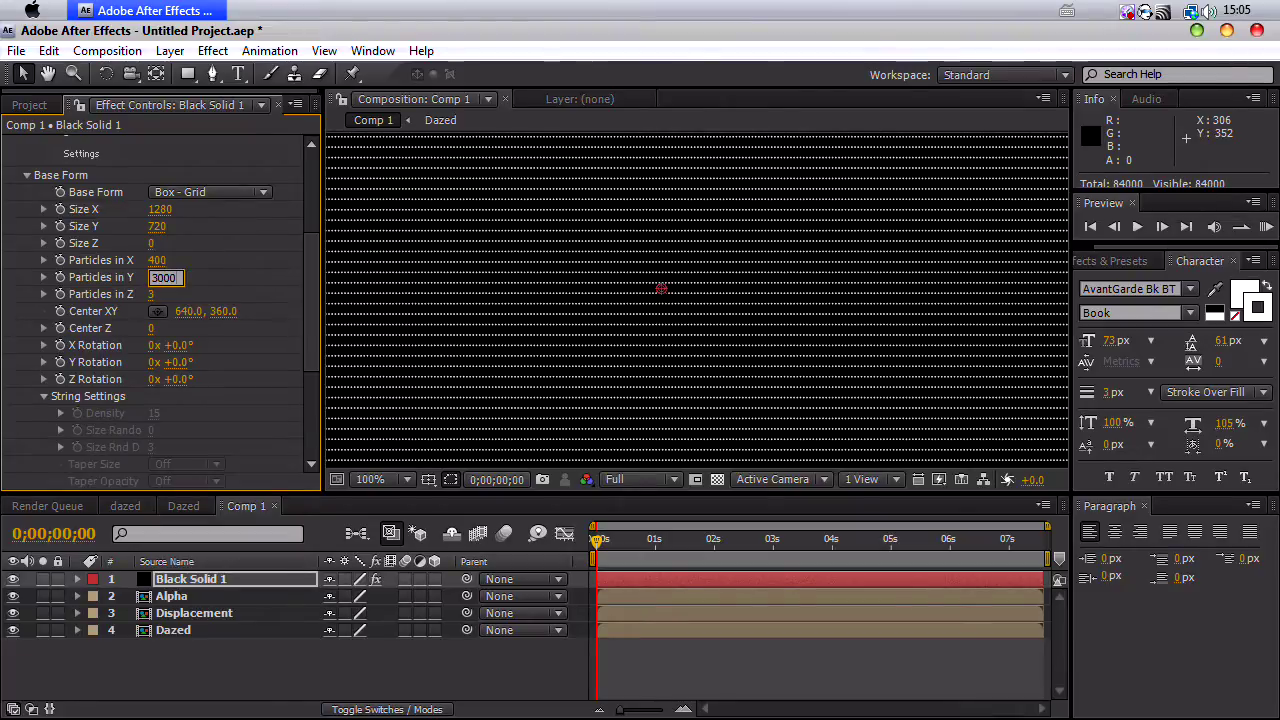
left_click(200, 276)
left_click(151, 294)
type("1")
left_click(209, 281)
scroll(220, 324, "down", 1)
scroll(218, 318, "down", 1)
scroll(214, 306, "up", 3)
Step: Set the Form particle Size to 2
left_click(27, 222)
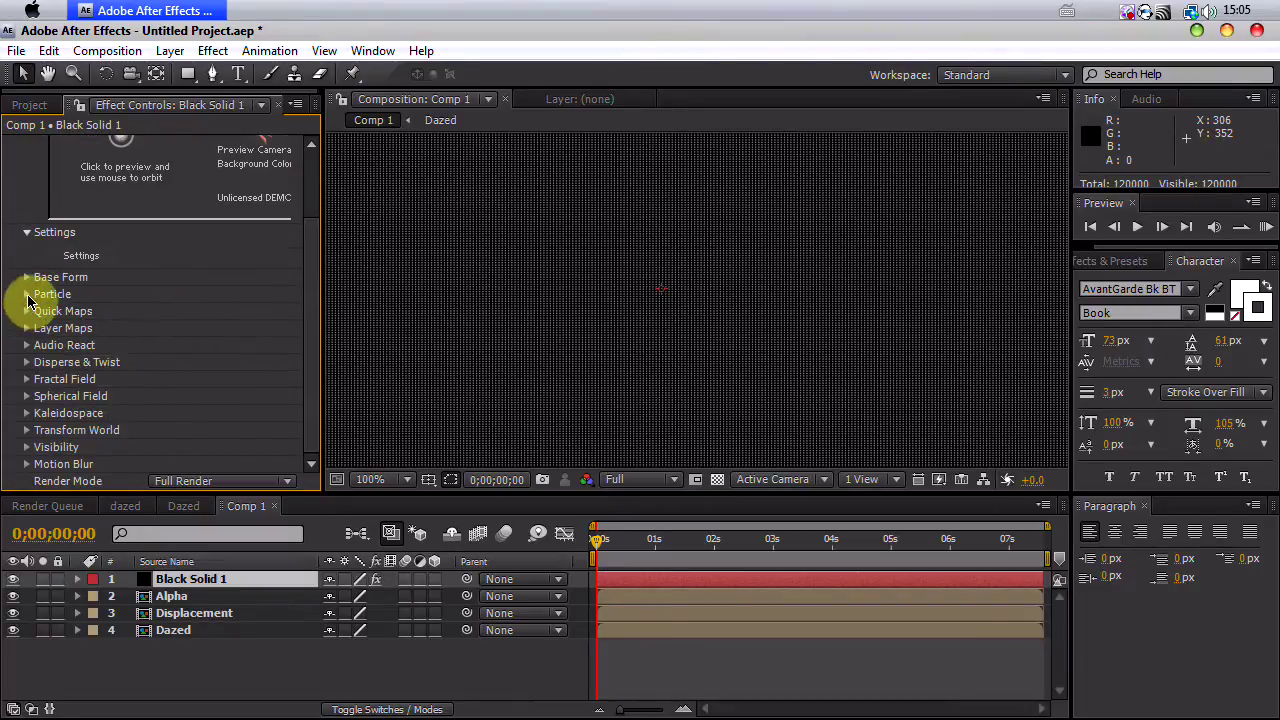
left_click(27, 294)
scroll(30, 300, "down", 3)
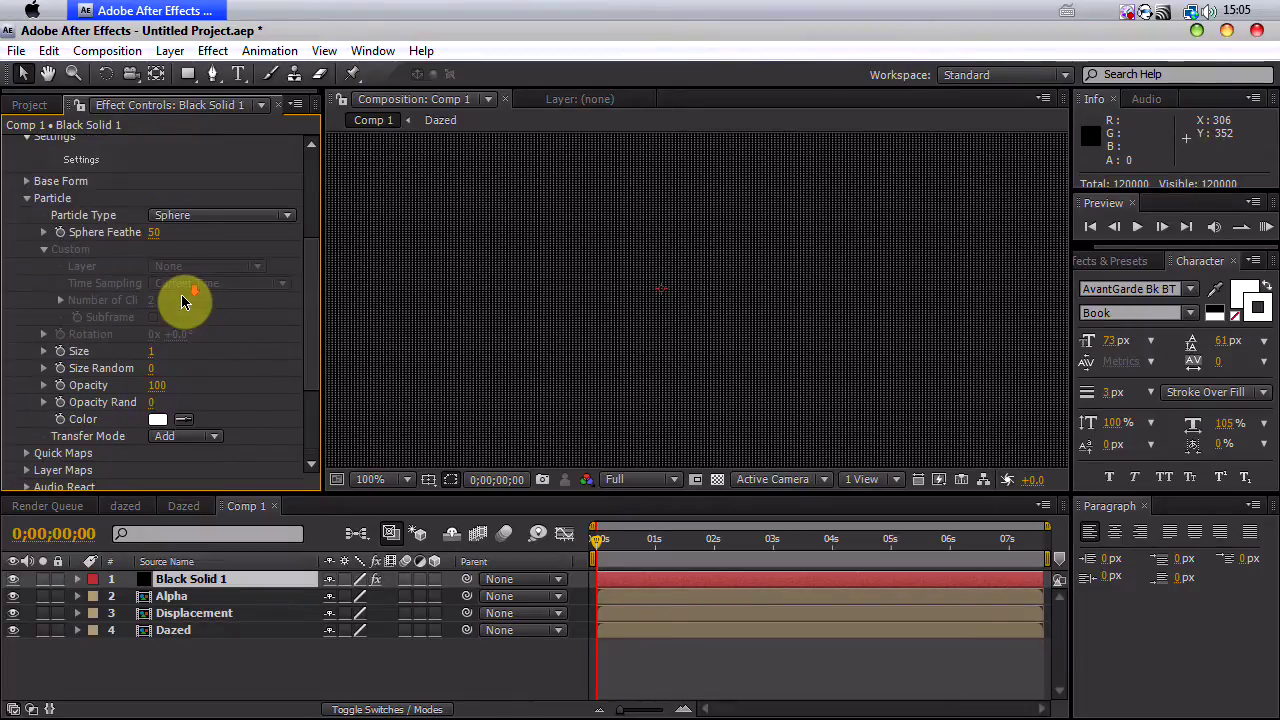
type("2")
key("Return")
scroll(190, 350, "up", 2)
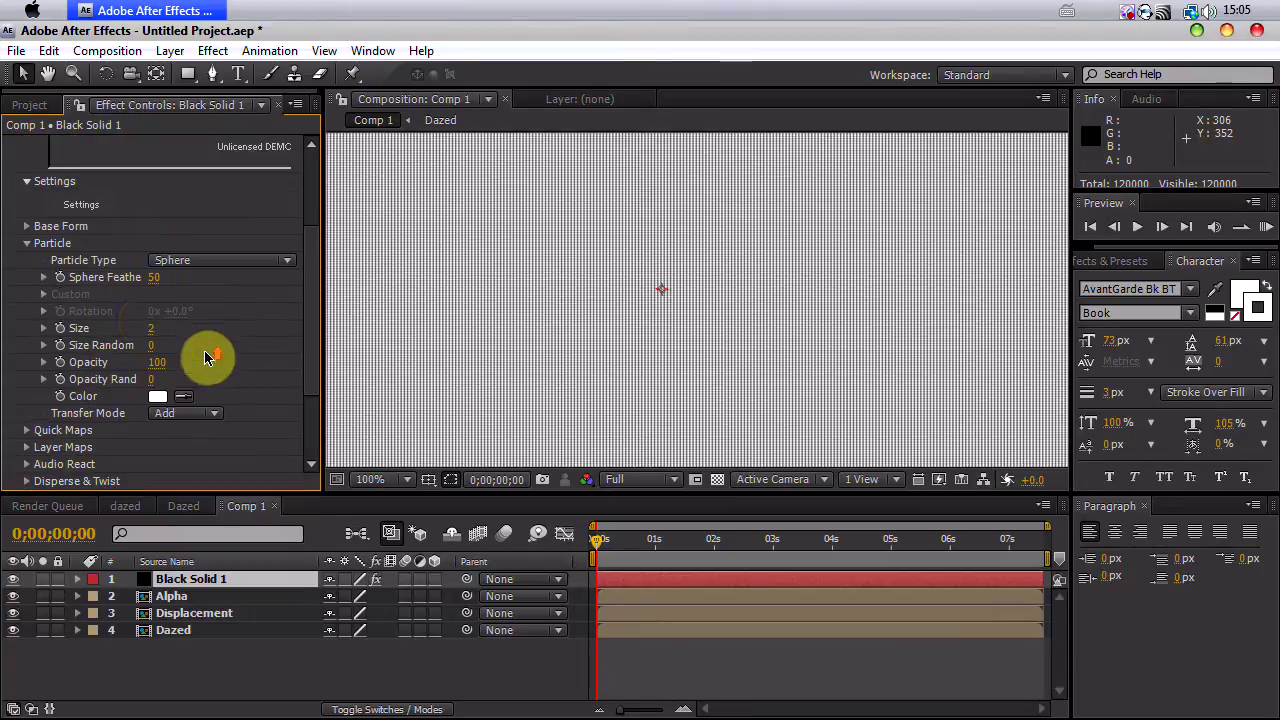
left_click(29, 246)
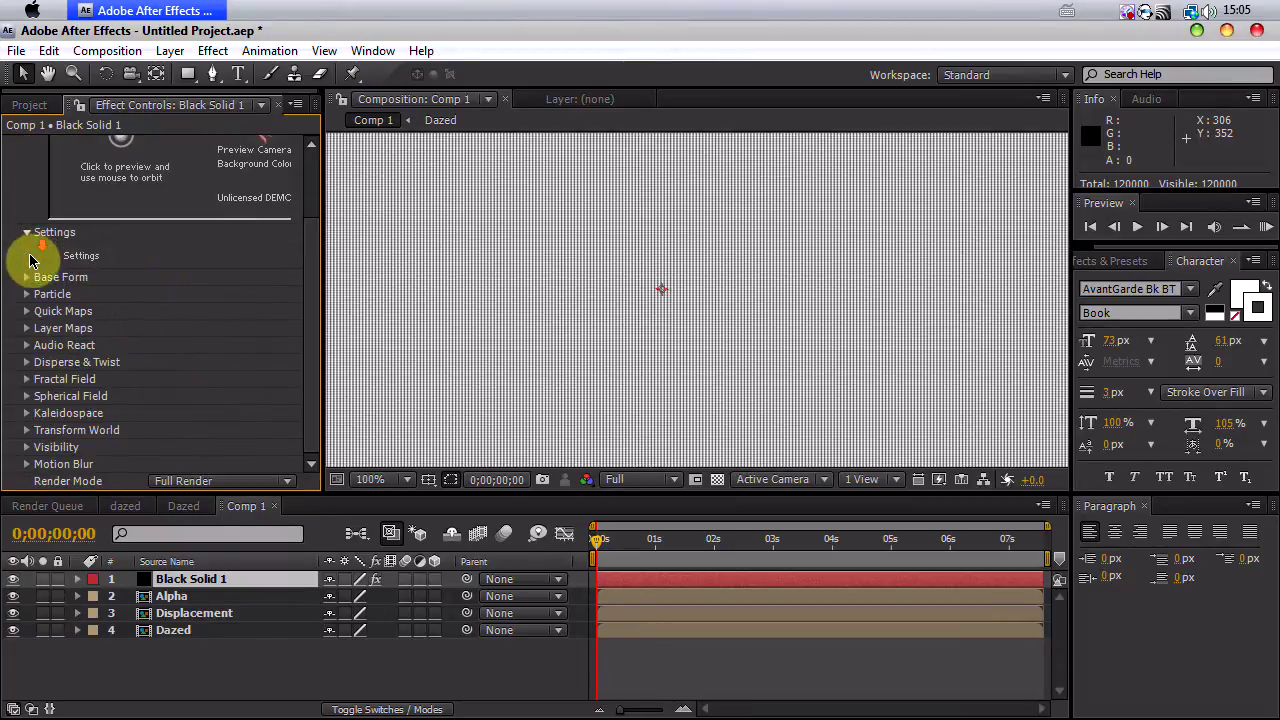
Step: Set Fractal Field Flow Z to 50, F Scale to 15 and displacement mode to XYZ Individual
left_click(27, 379)
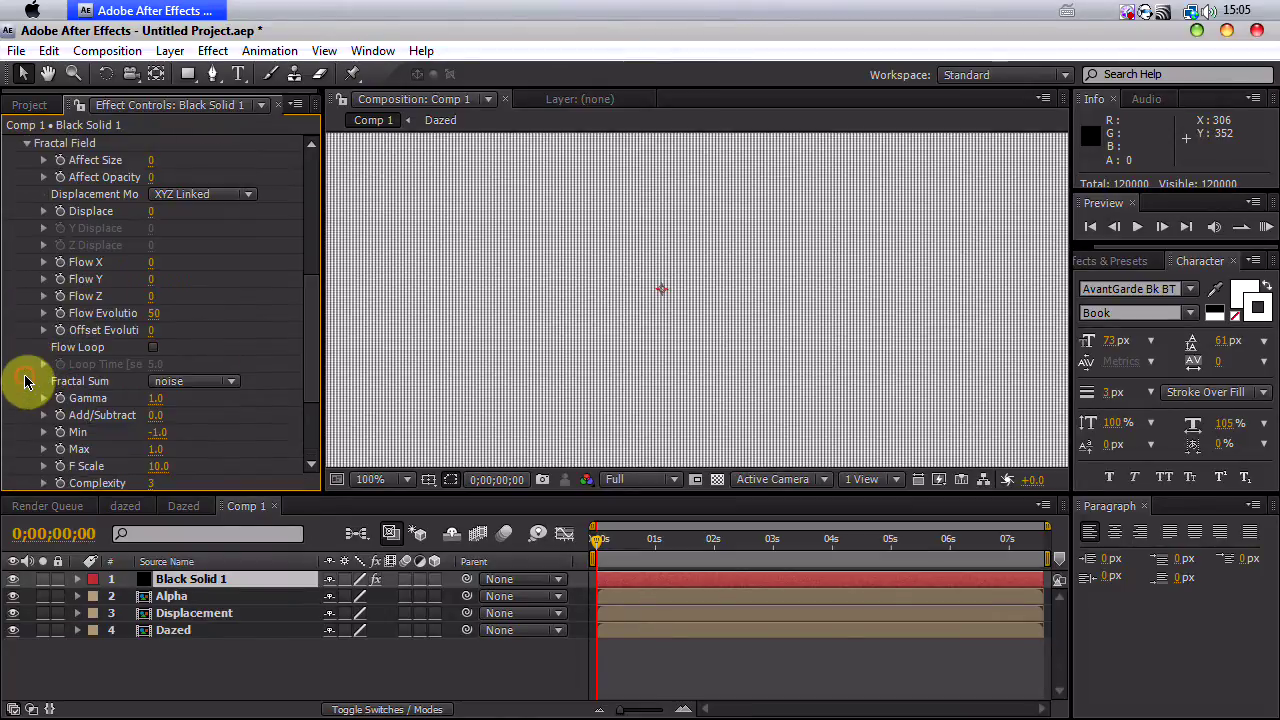
left_click(153, 297)
type("50")
key("Return")
scroll(200, 314, "down", 3)
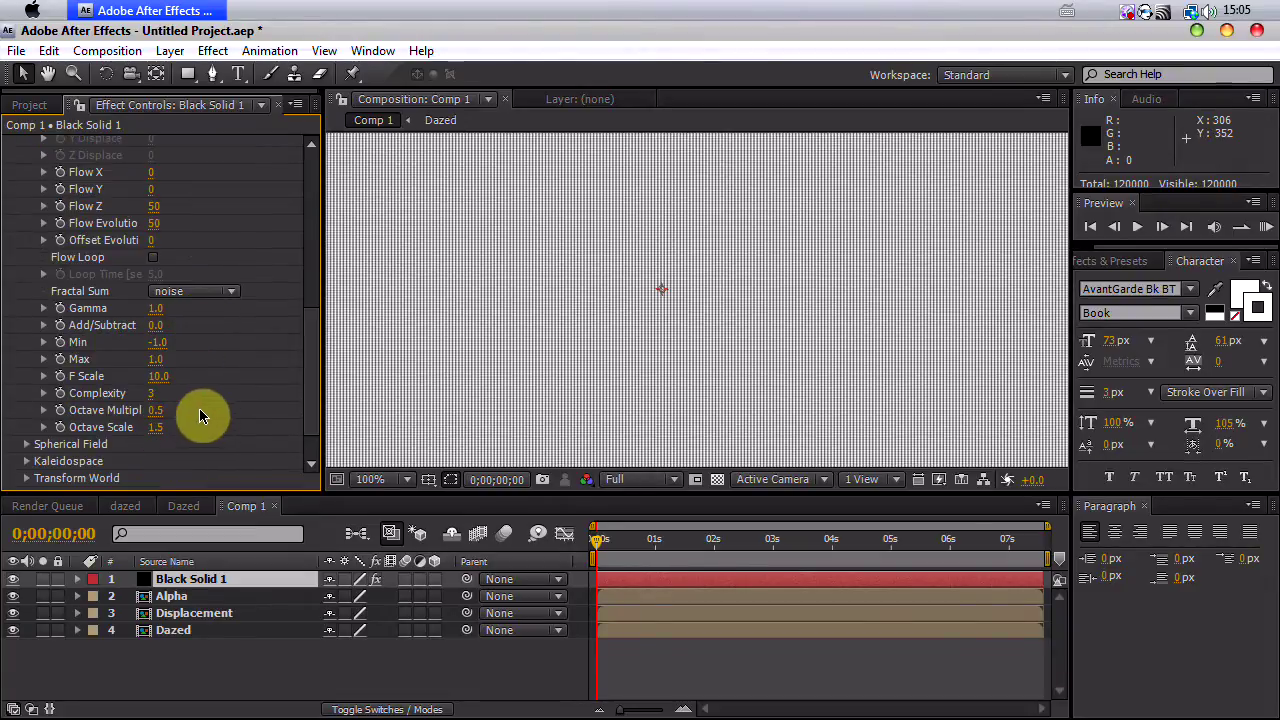
type("15")
key("Return")
left_click_drag(314, 380, 308, 316)
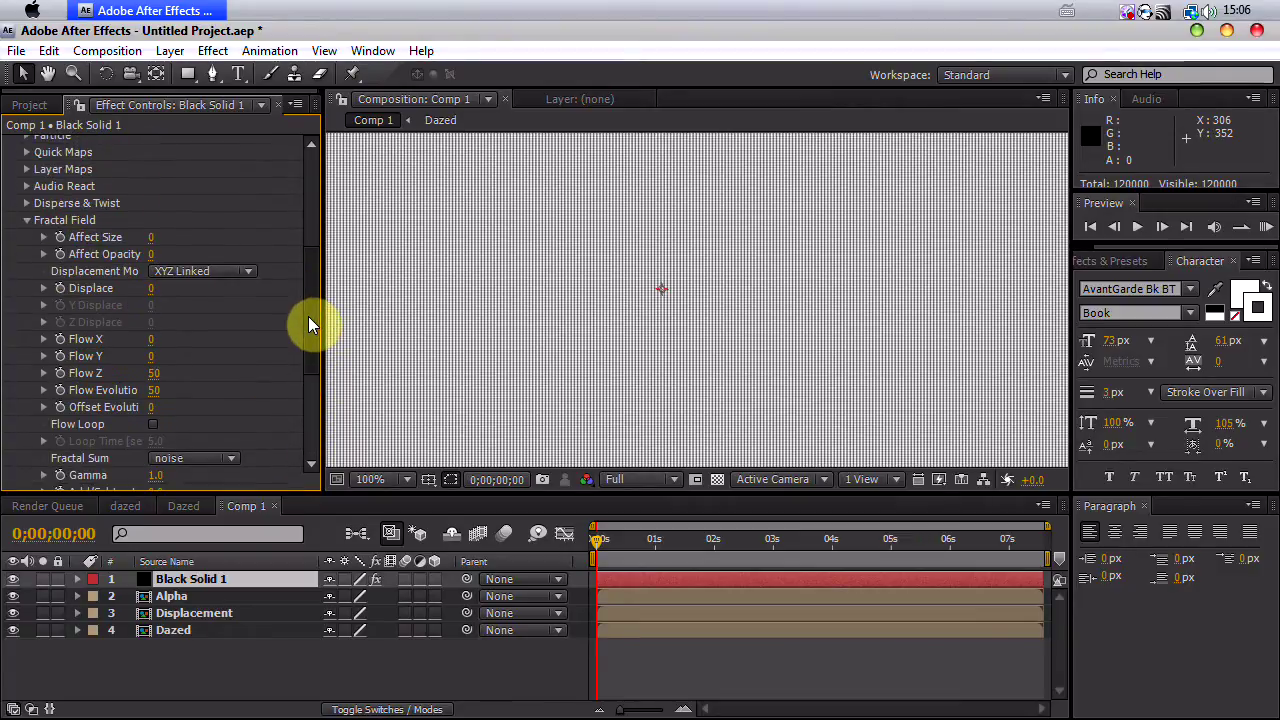
left_click(202, 271)
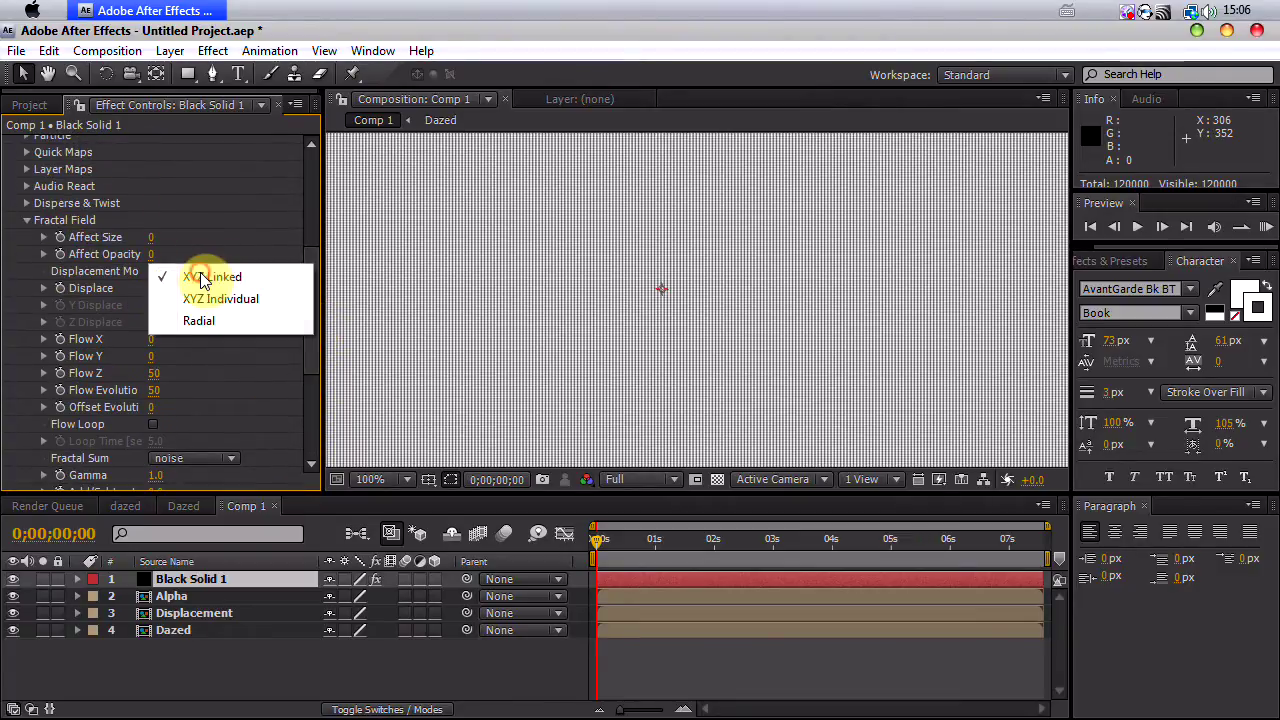
left_click(250, 305)
left_click_drag(309, 310, 294, 263)
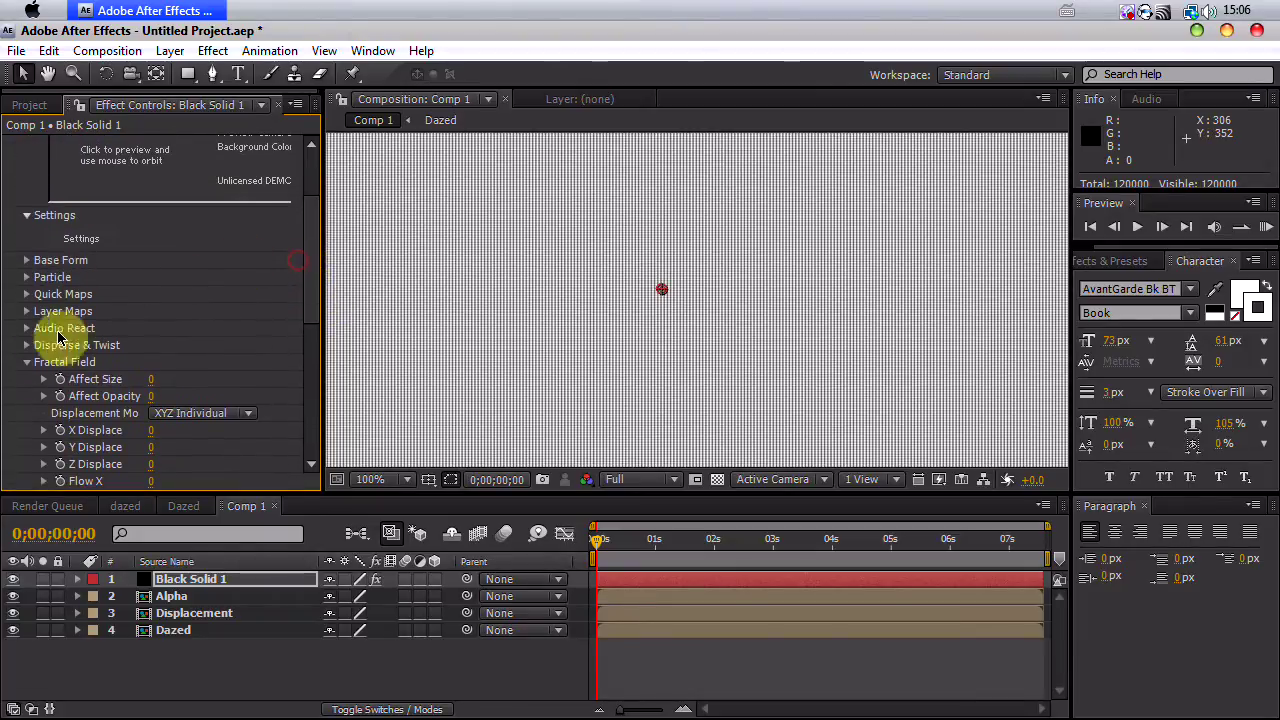
left_click(25, 364)
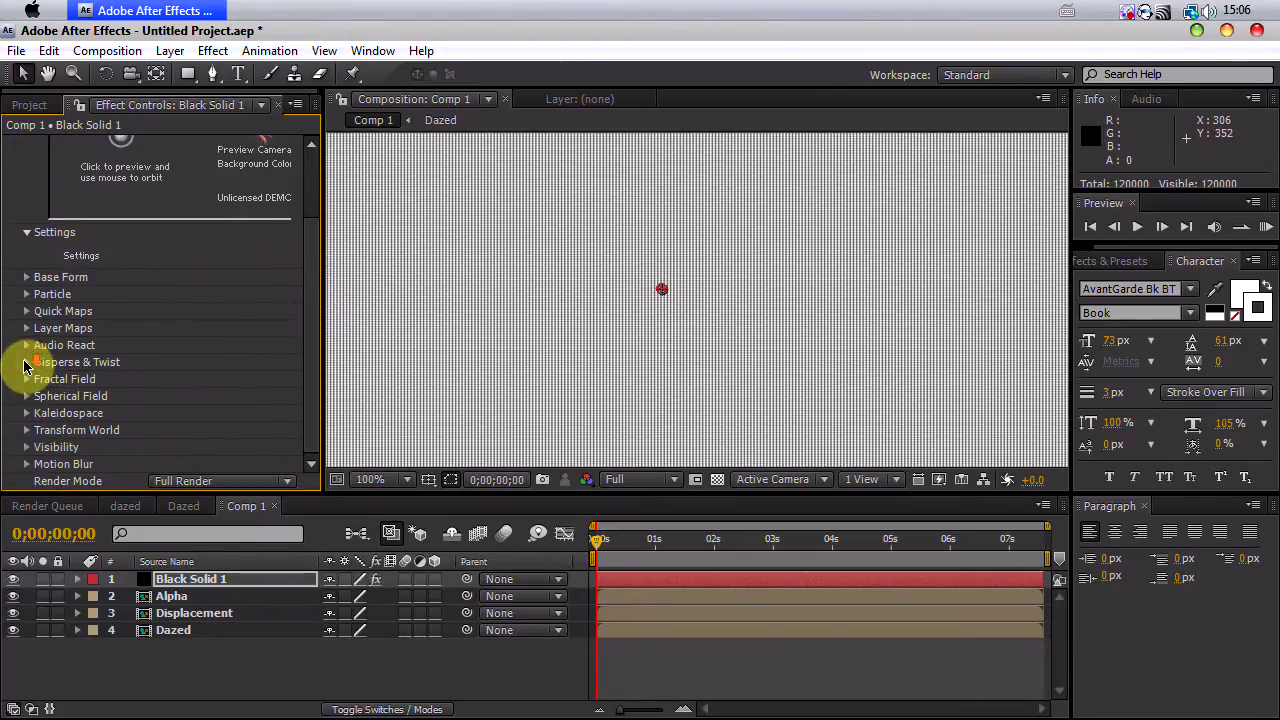
Step: Map colour and alpha from the 2. Alpha layer using RGBA to RGBA over XY
left_click(27, 329)
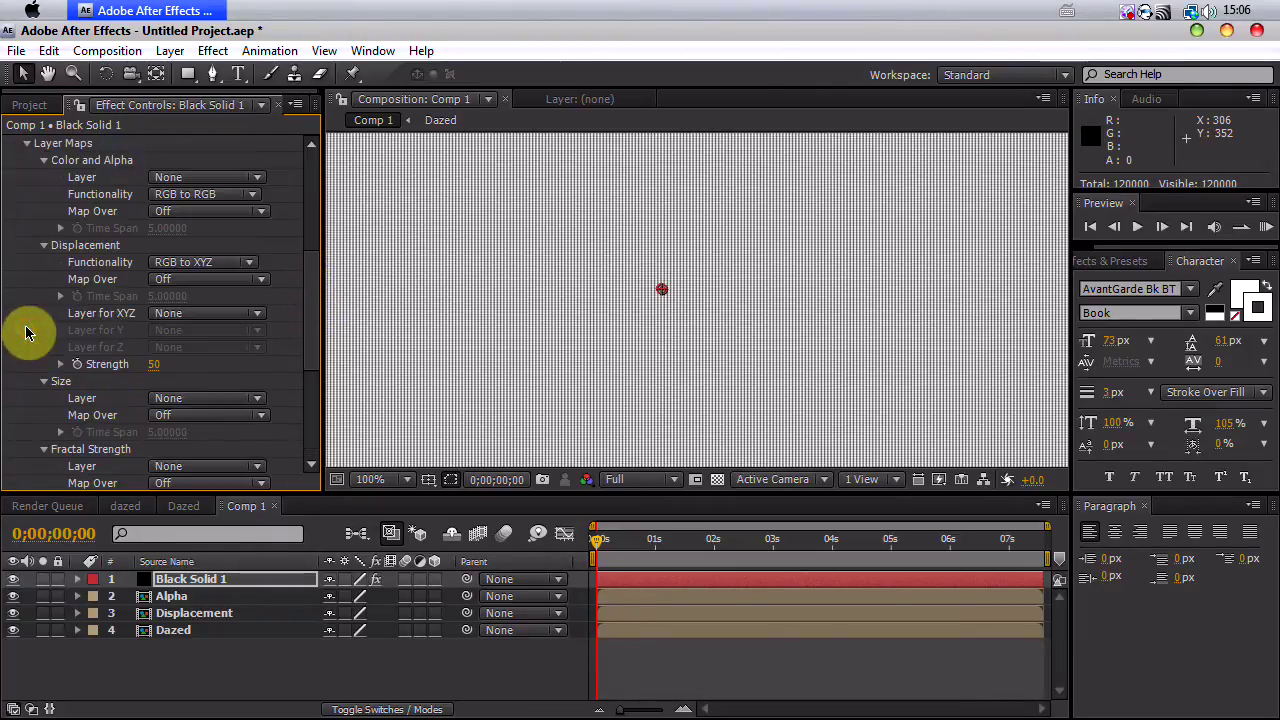
scroll(60, 330, "up", 2)
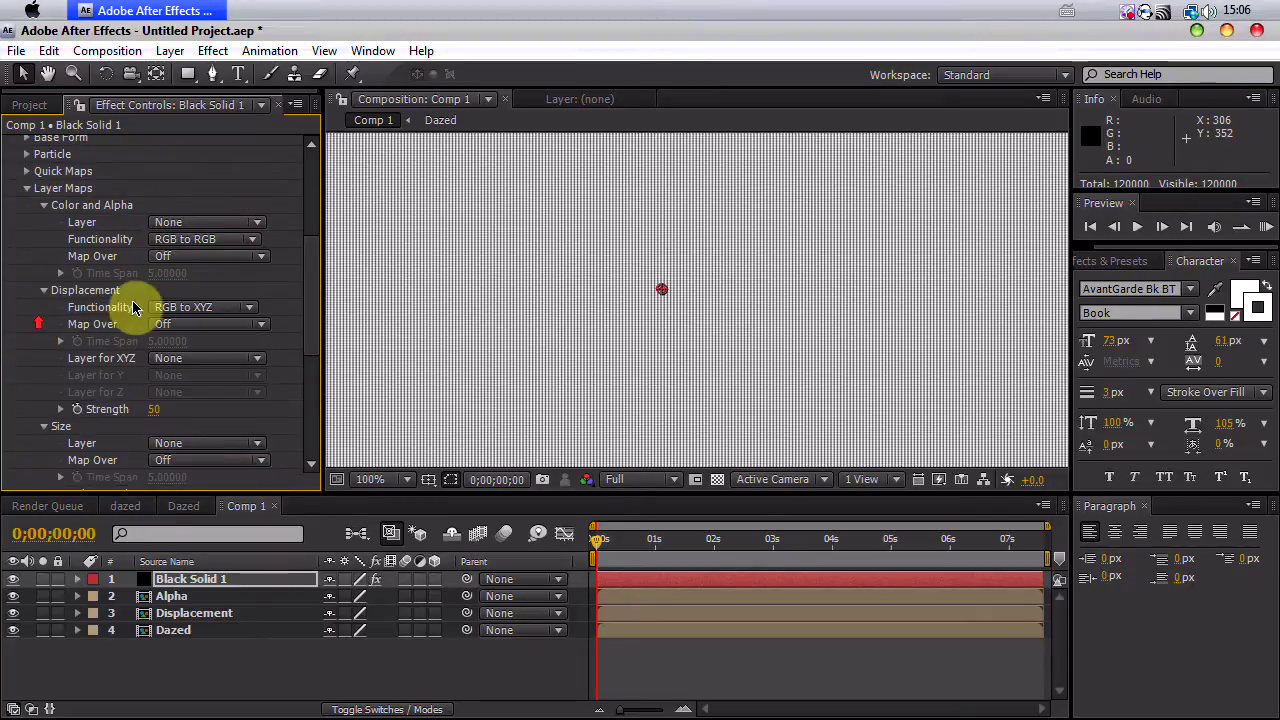
left_click(205, 228)
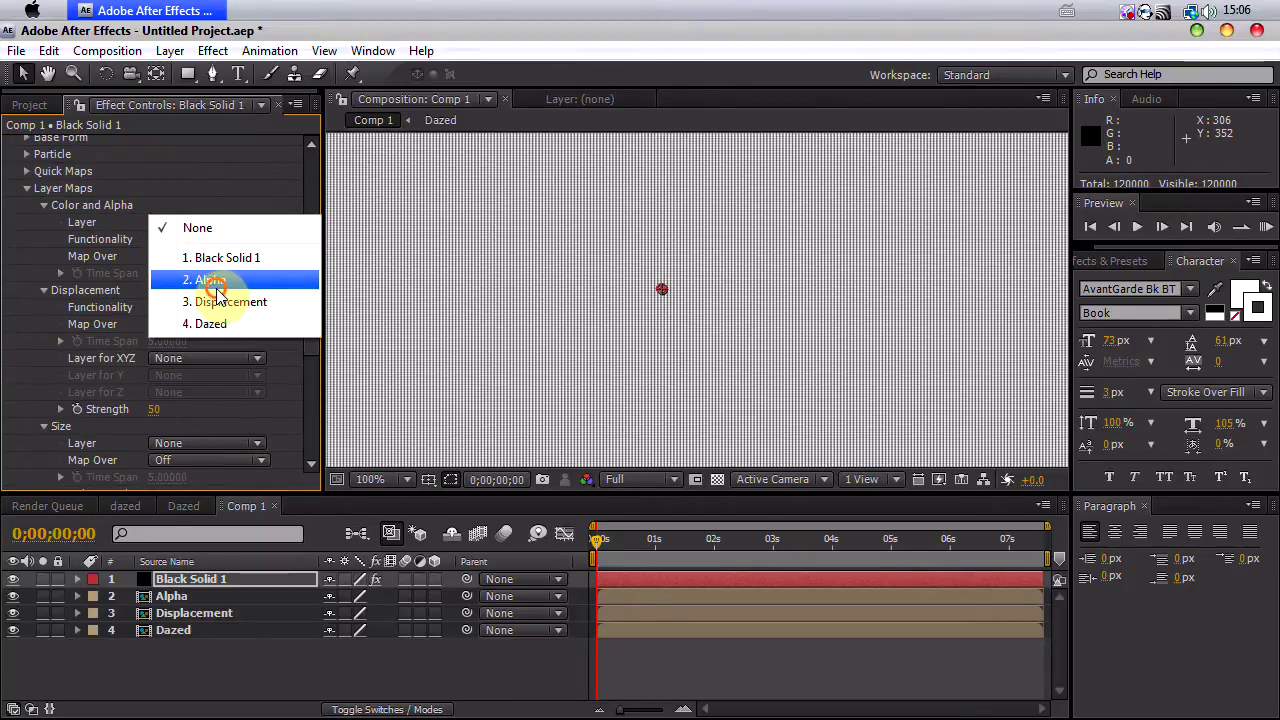
left_click(217, 285)
left_click(44, 260)
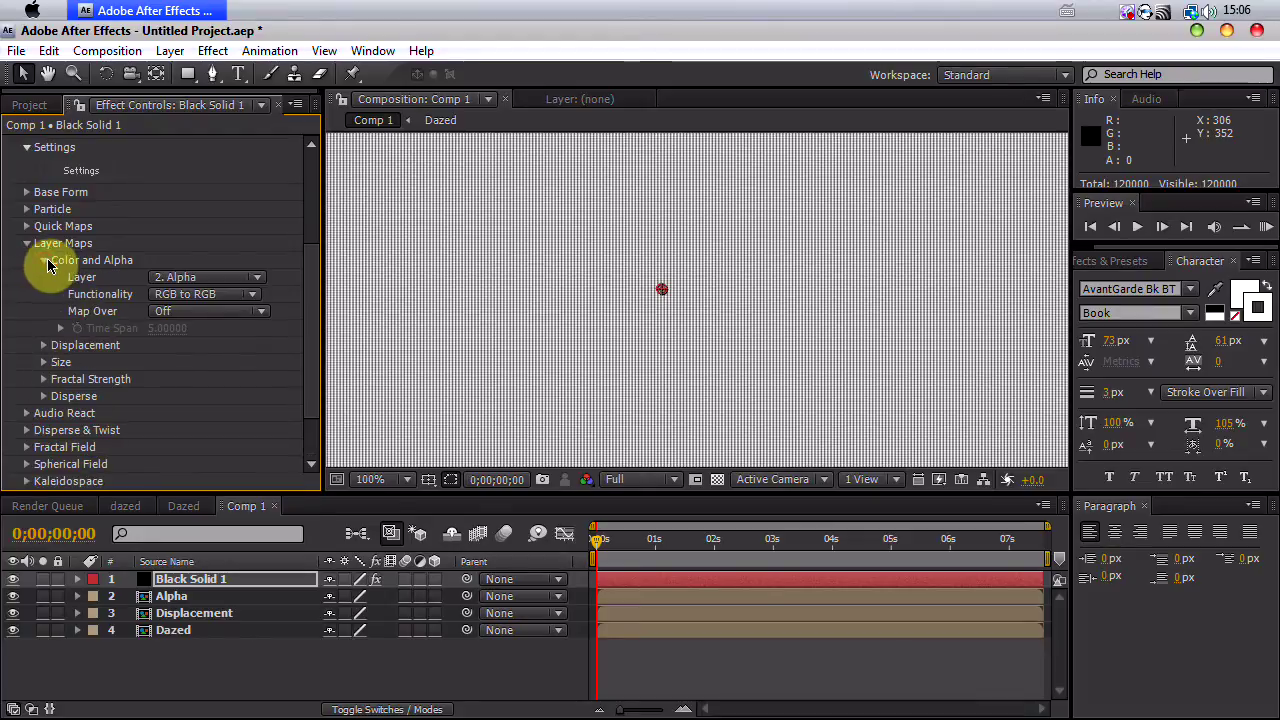
left_click(192, 296)
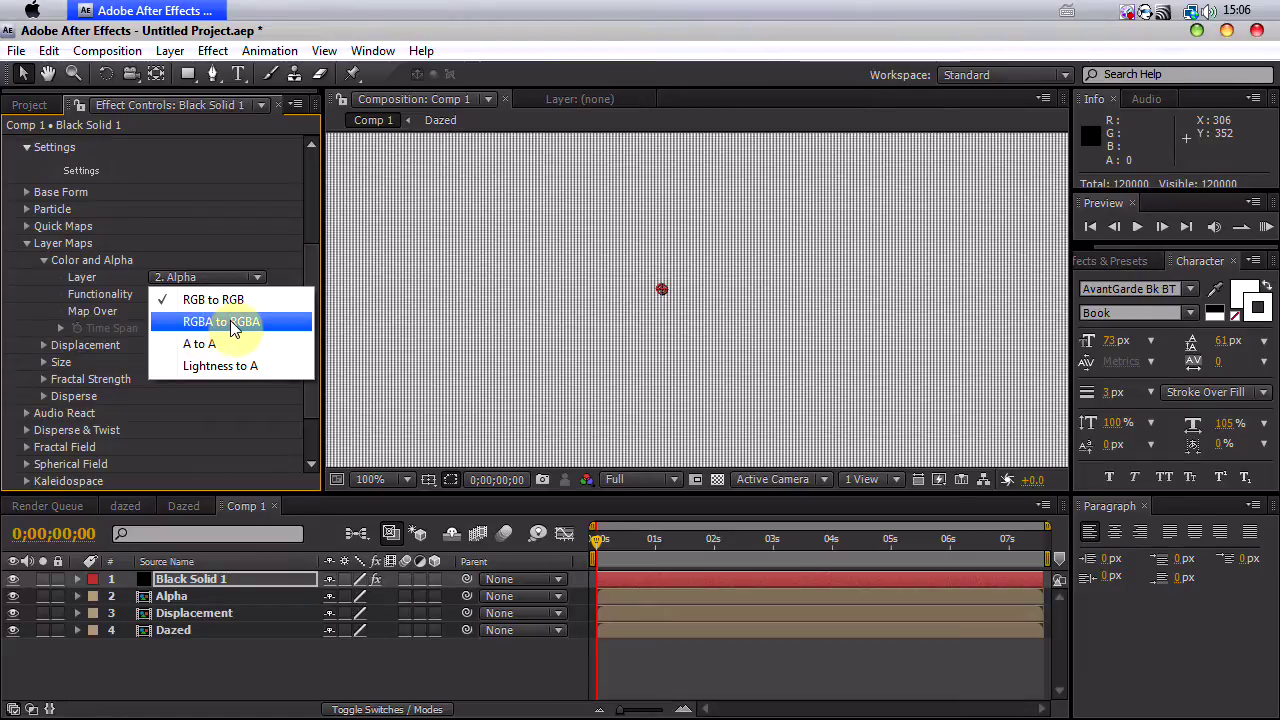
left_click(231, 328)
left_click(222, 311)
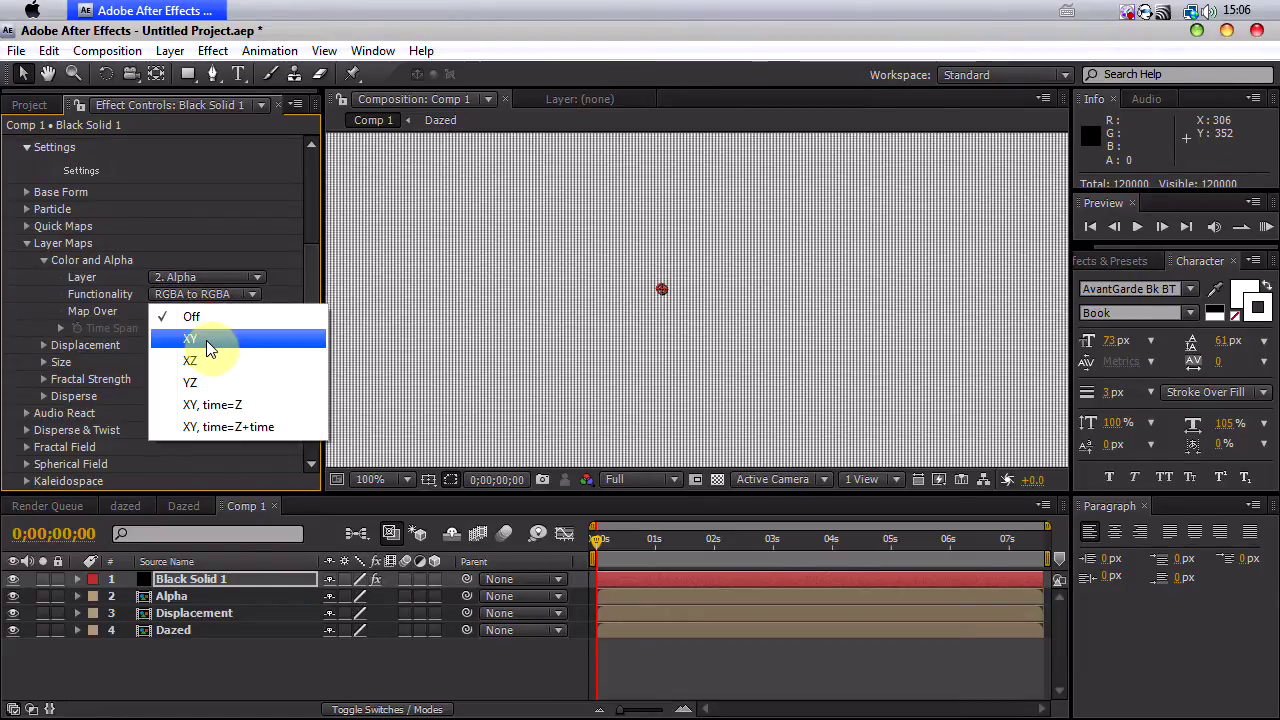
left_click(208, 343)
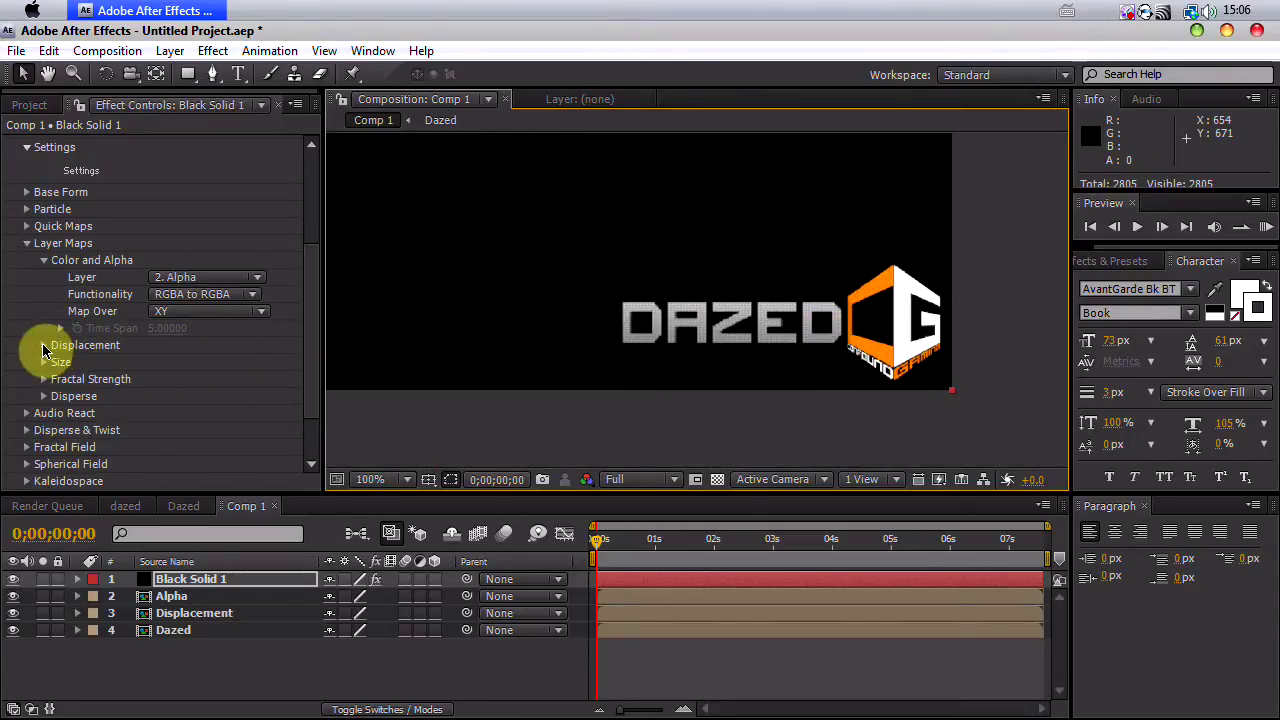
Step: Set the Displacement map to Individual XYZ functionality mapped over XY
left_click(44, 346)
left_click(213, 364)
left_click(220, 389)
left_click(216, 379)
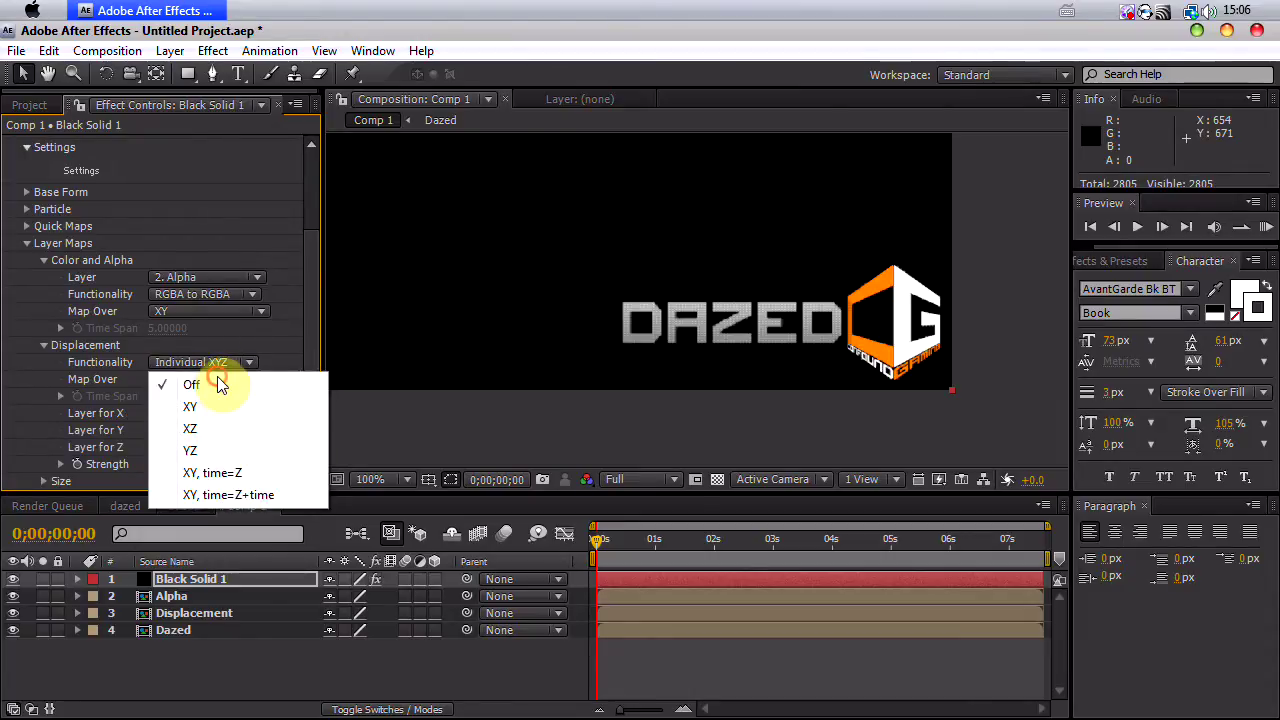
left_click(200, 406)
Step: Use the 3. Displacement layer to drive the Z displacement
scroll(116, 443, "down", 3)
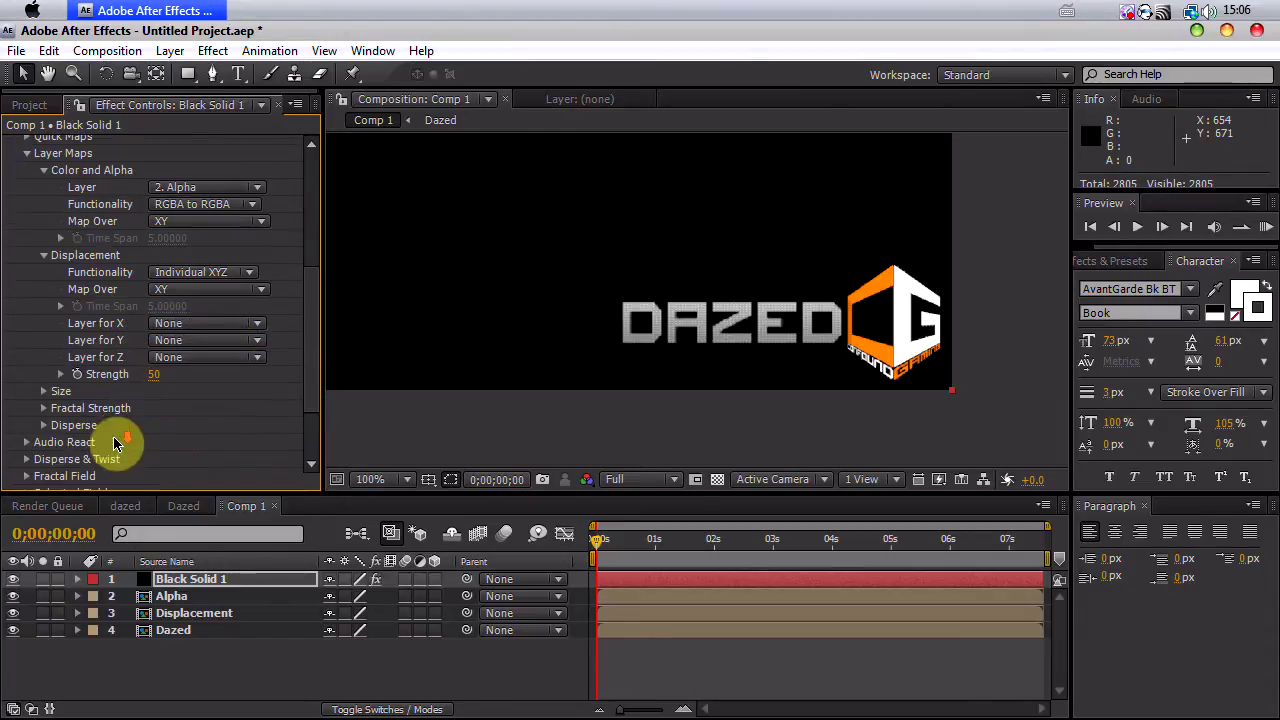
left_click(140, 362)
left_click(167, 364)
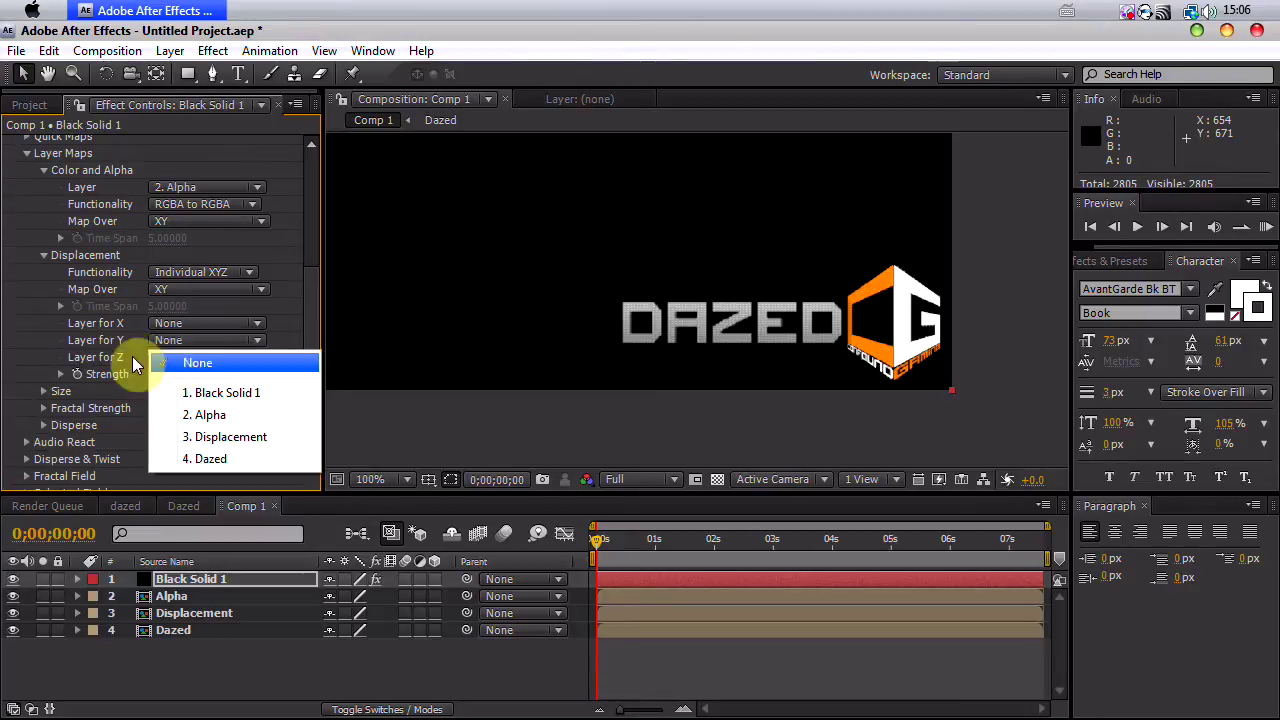
left_click(234, 362)
left_click(244, 364)
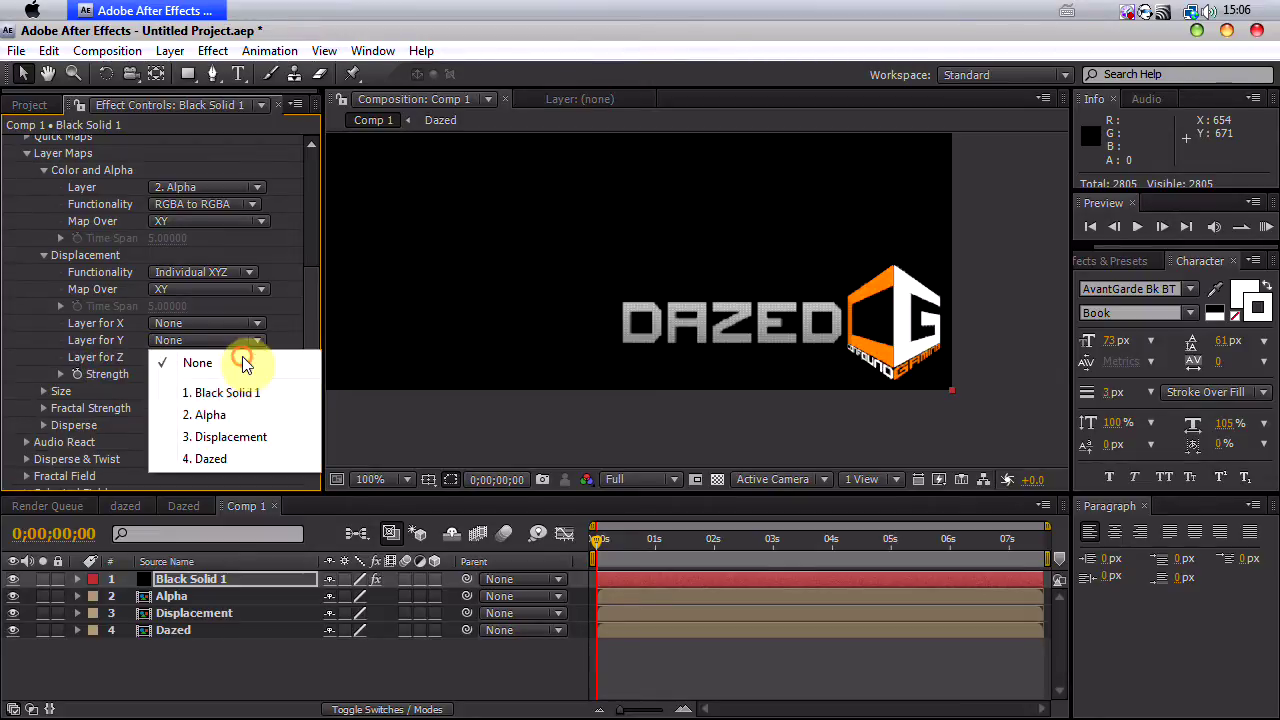
left_click(240, 437)
scroll(885, 374, "up", 2)
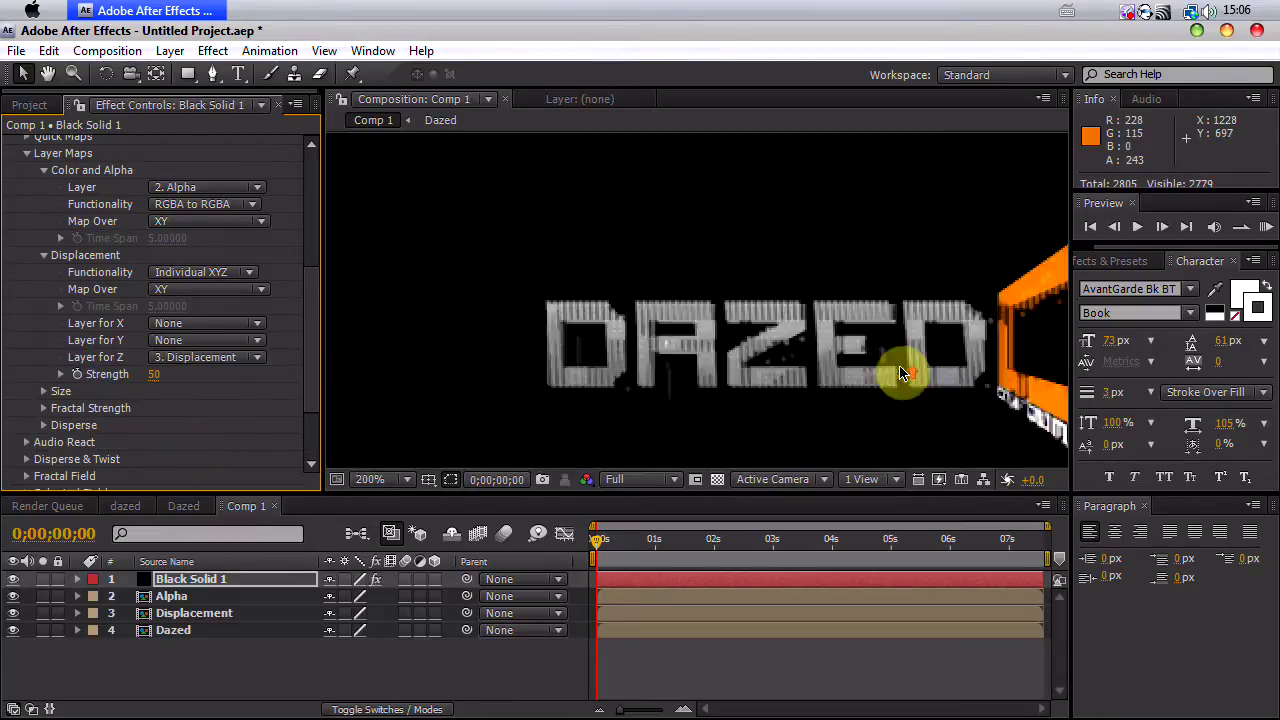
scroll(457, 463, "down", 1)
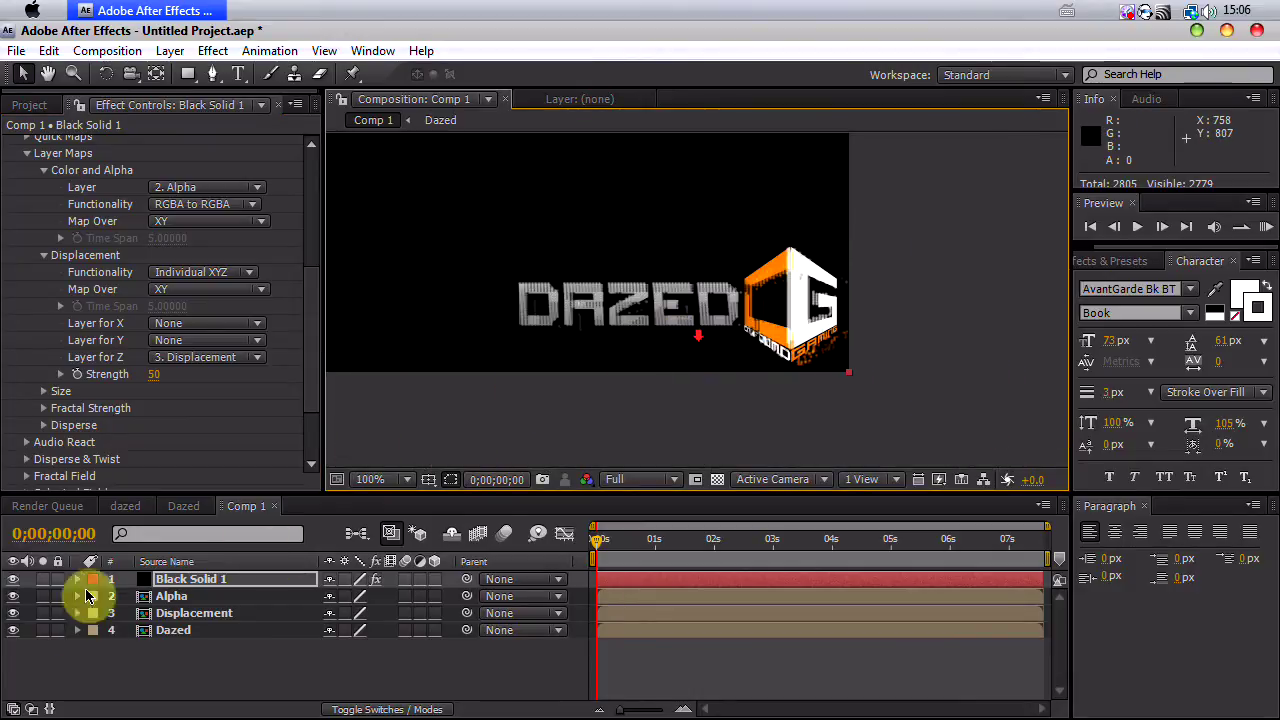
Step: Hide the Alpha, Displacement and Dazed layers and pan the view to reframe the logo
left_click(13, 630)
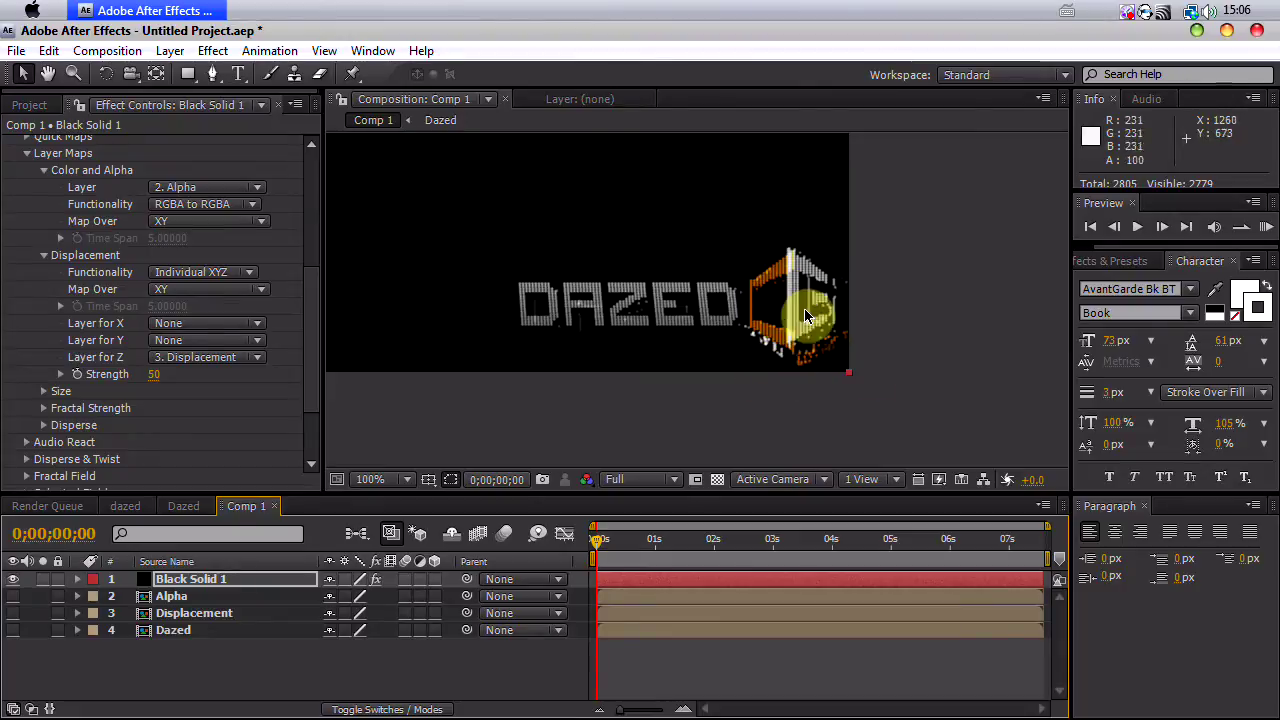
left_click_drag(608, 314, 700, 323)
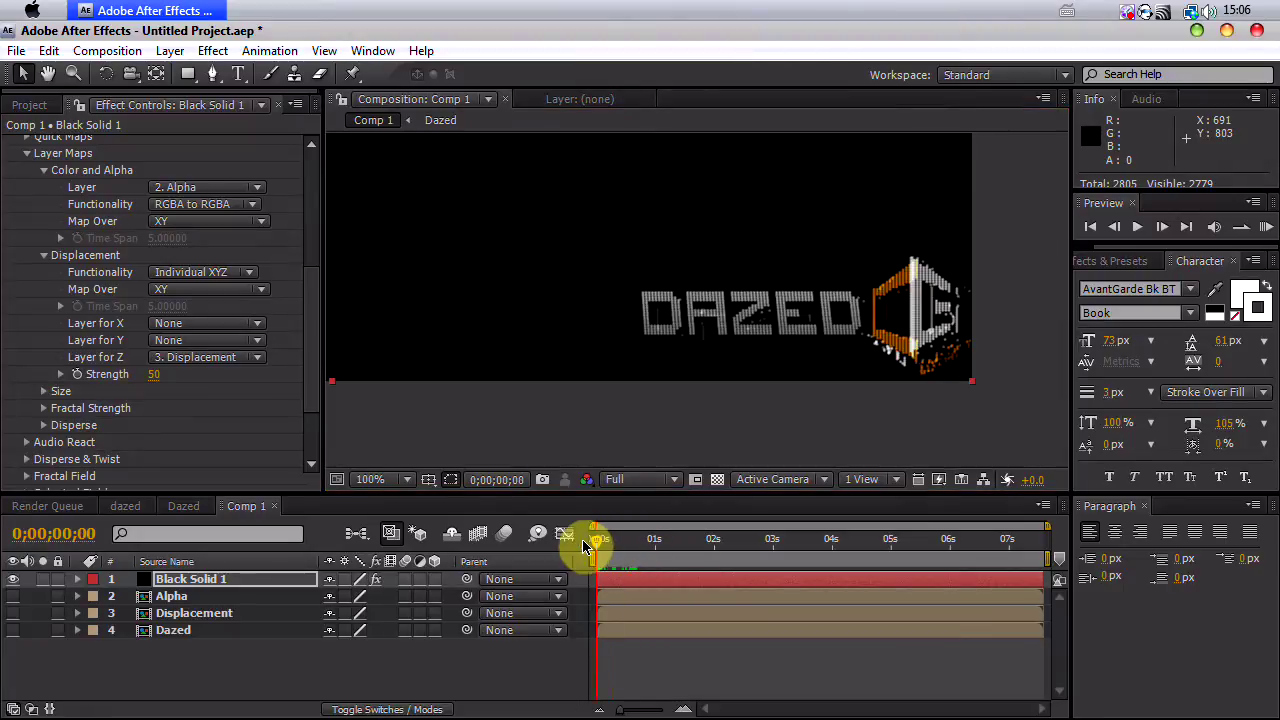
Step: Add keyframes for displacement Strength and Fractal Field Z Displace at 0;00;00;00
scroll(195, 358, "down", 1)
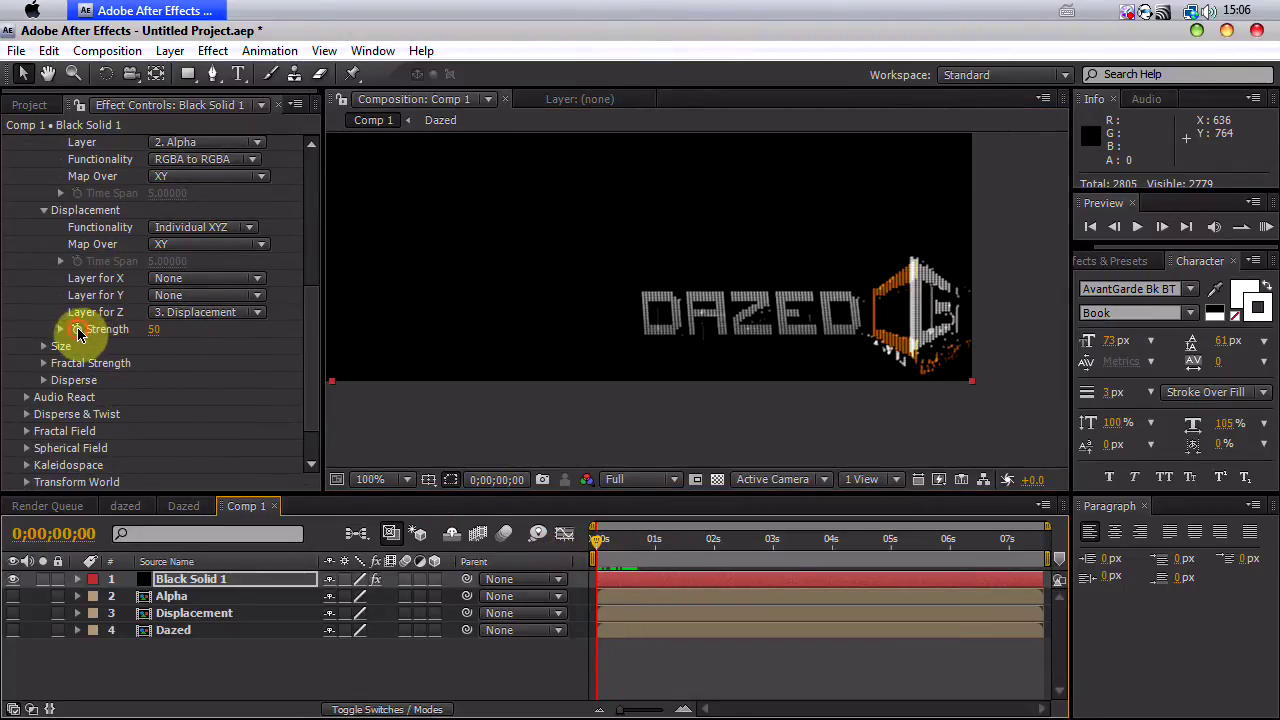
left_click(77, 329)
scroll(86, 334, "down", 1)
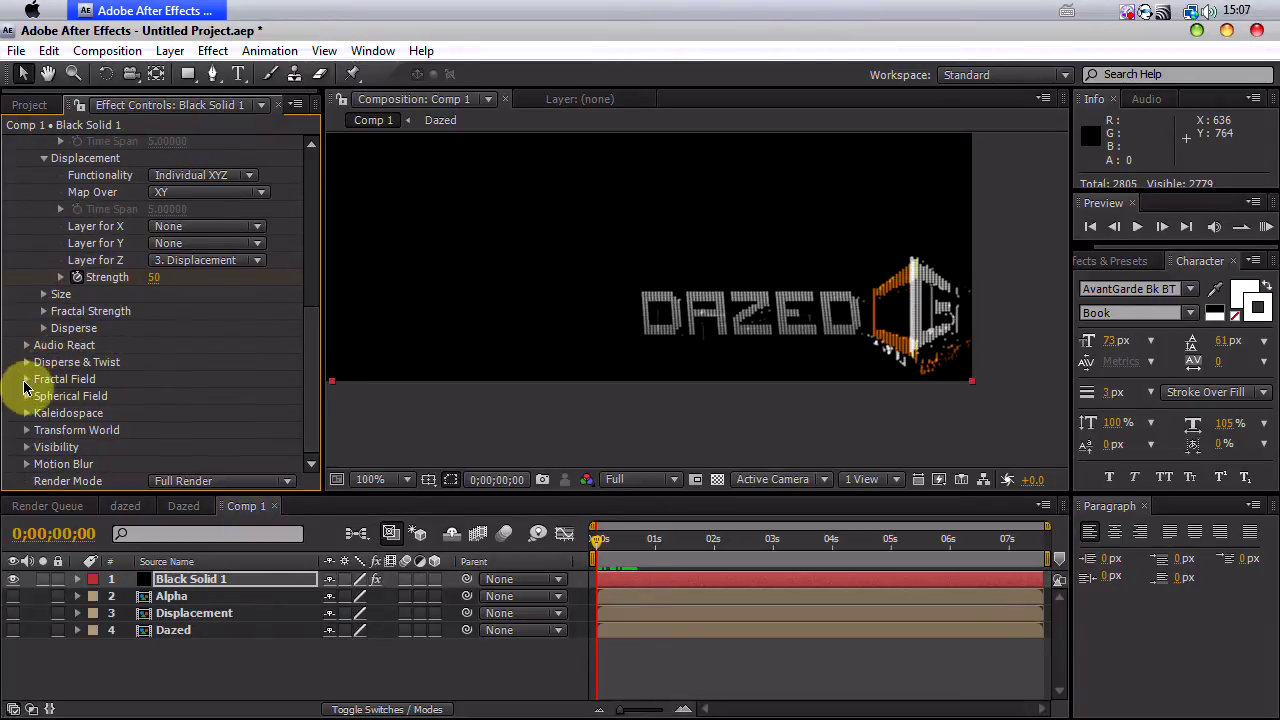
left_click(27, 379)
scroll(23, 380, "down", 1)
scroll(23, 380, "up", 1)
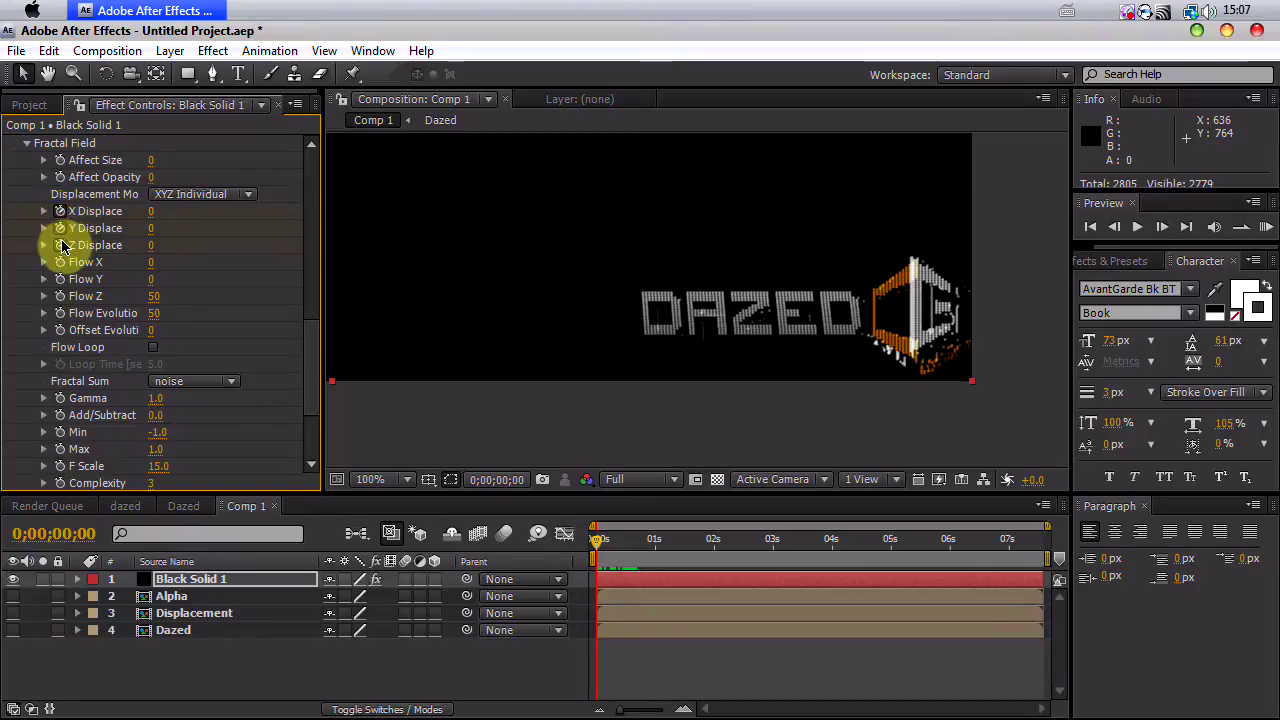
left_click(62, 245)
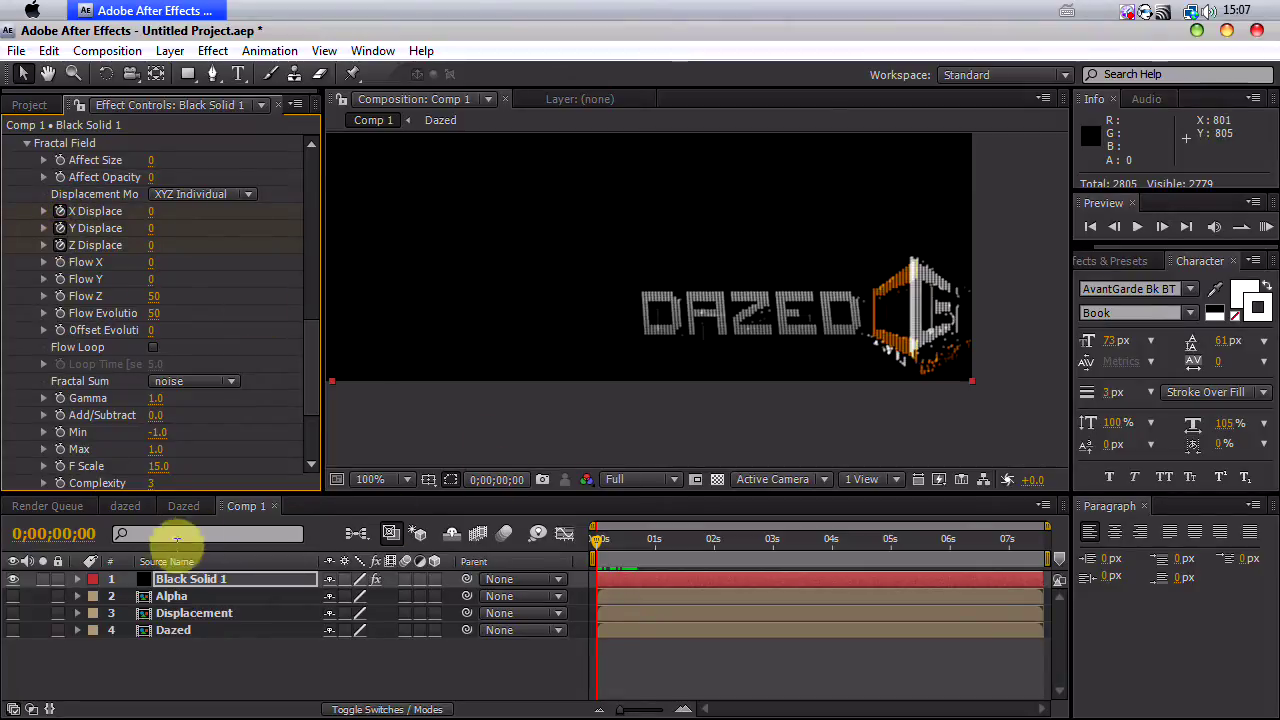
left_click(185, 583)
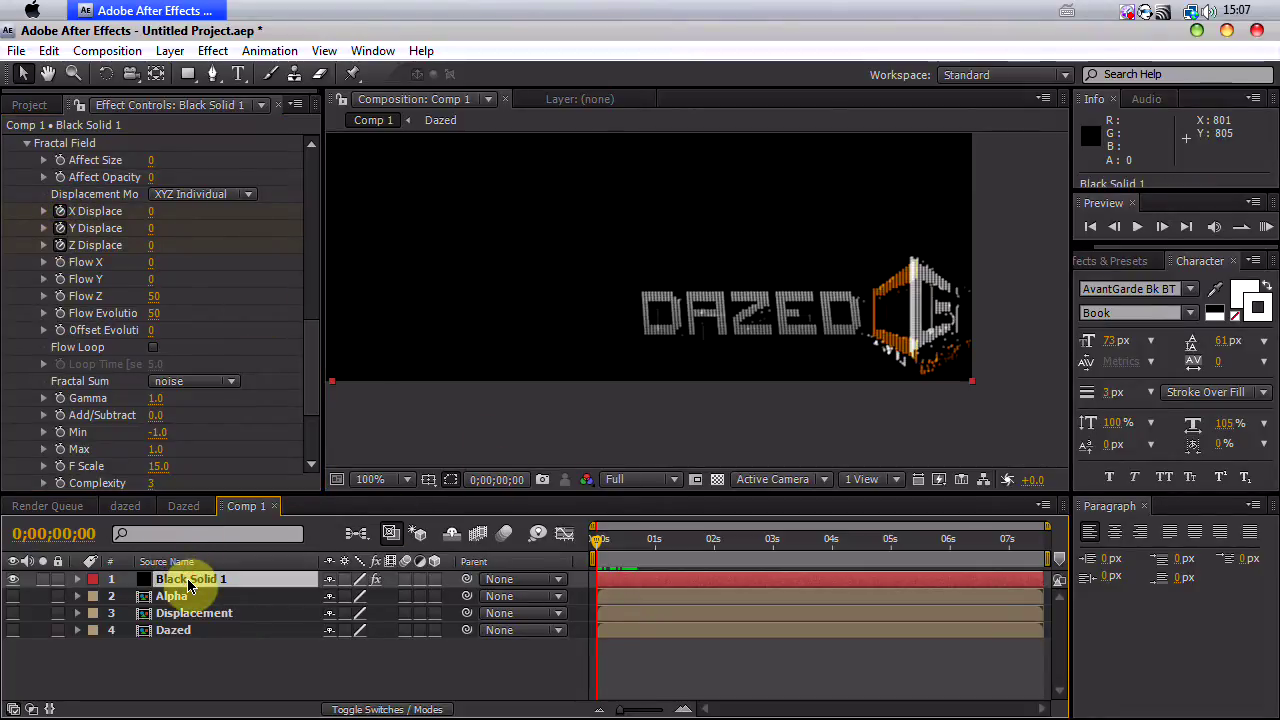
Step: Show the layer's keyframed properties and rename the solid layer to Form
key("u")
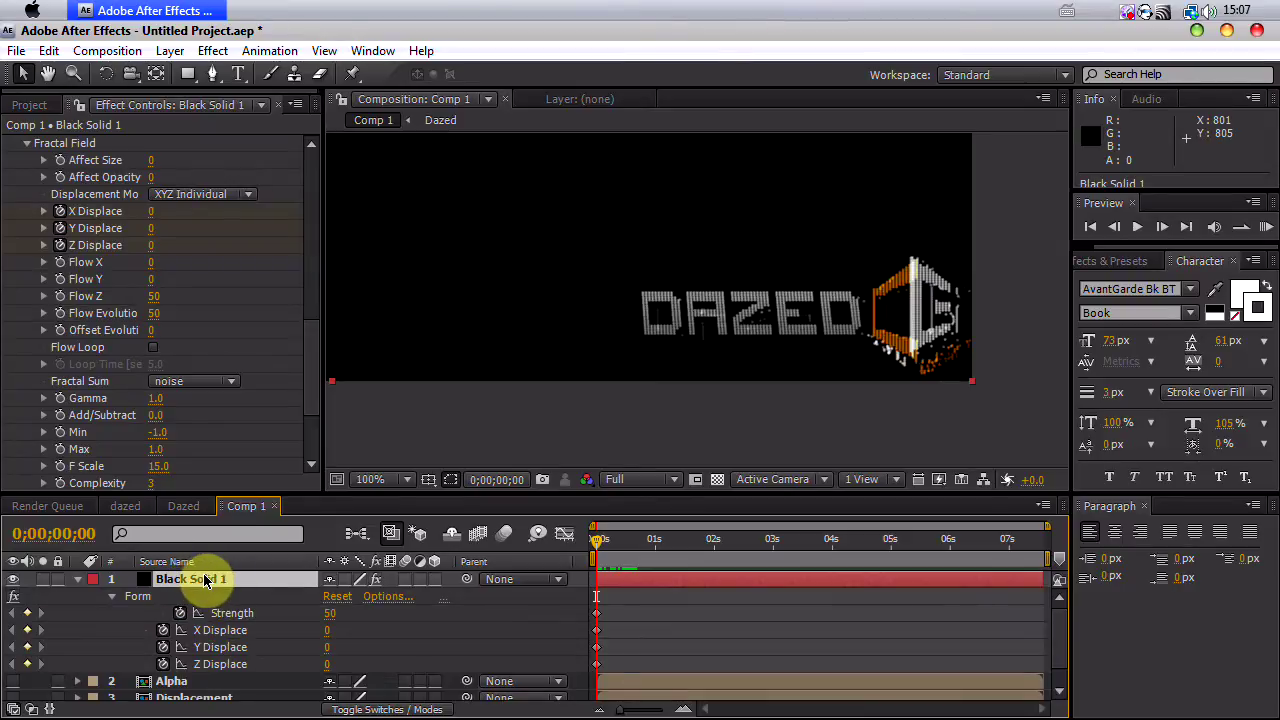
key("Return")
type("Form")
left_click(214, 582)
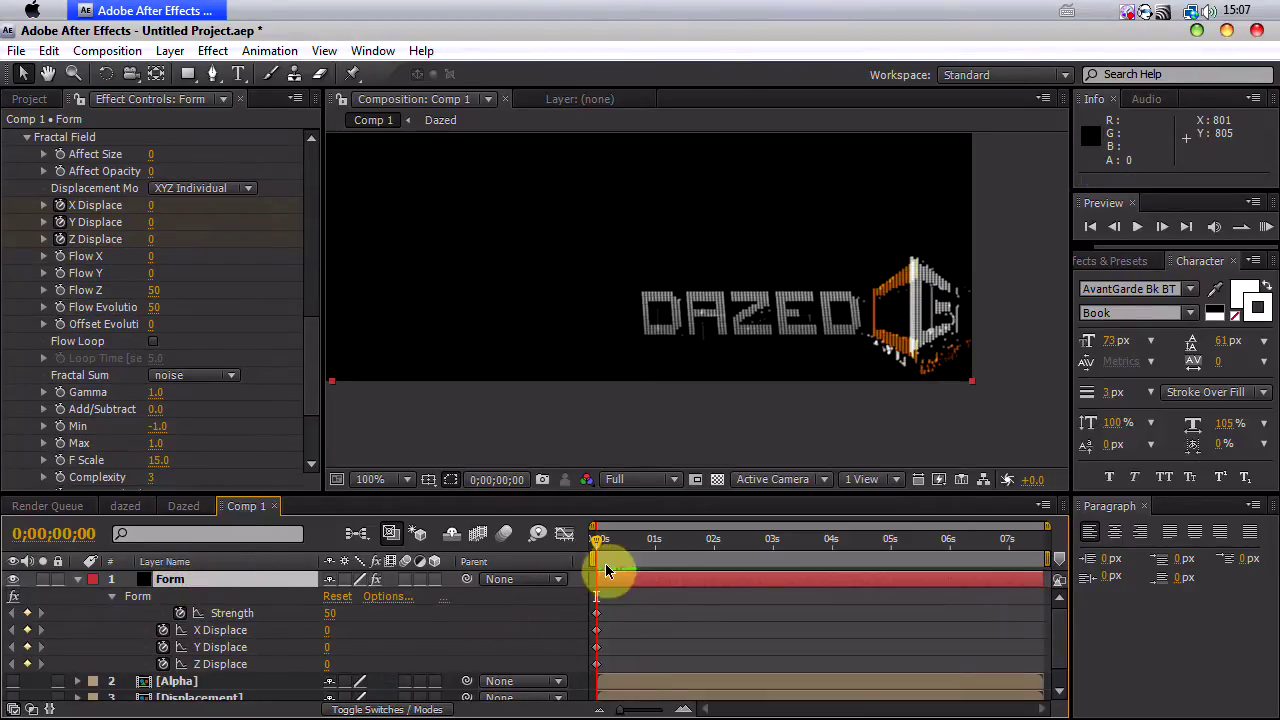
Step: Raise X, Y and Z Displace to 1667, 1390 and 1670 at frame 0, then scrub the scatter
scroll(1063, 624, "down", 1)
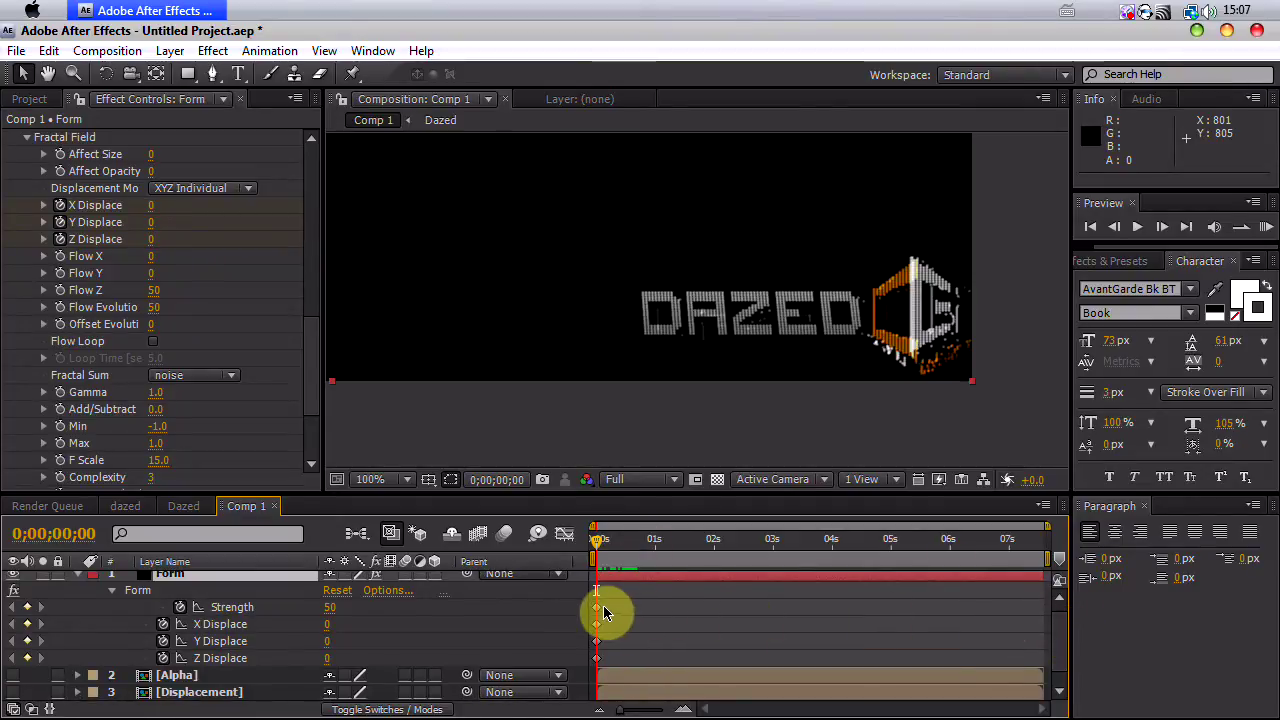
left_click_drag(605, 612, 594, 671)
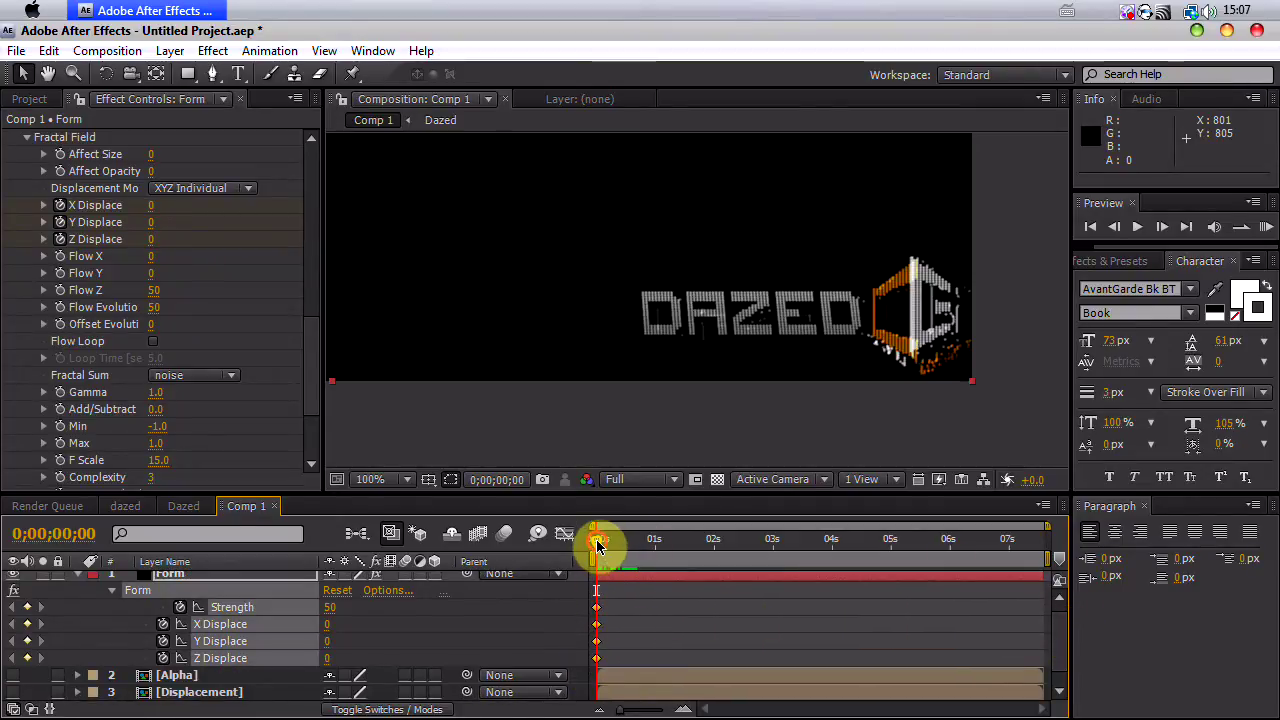
left_click(429, 641)
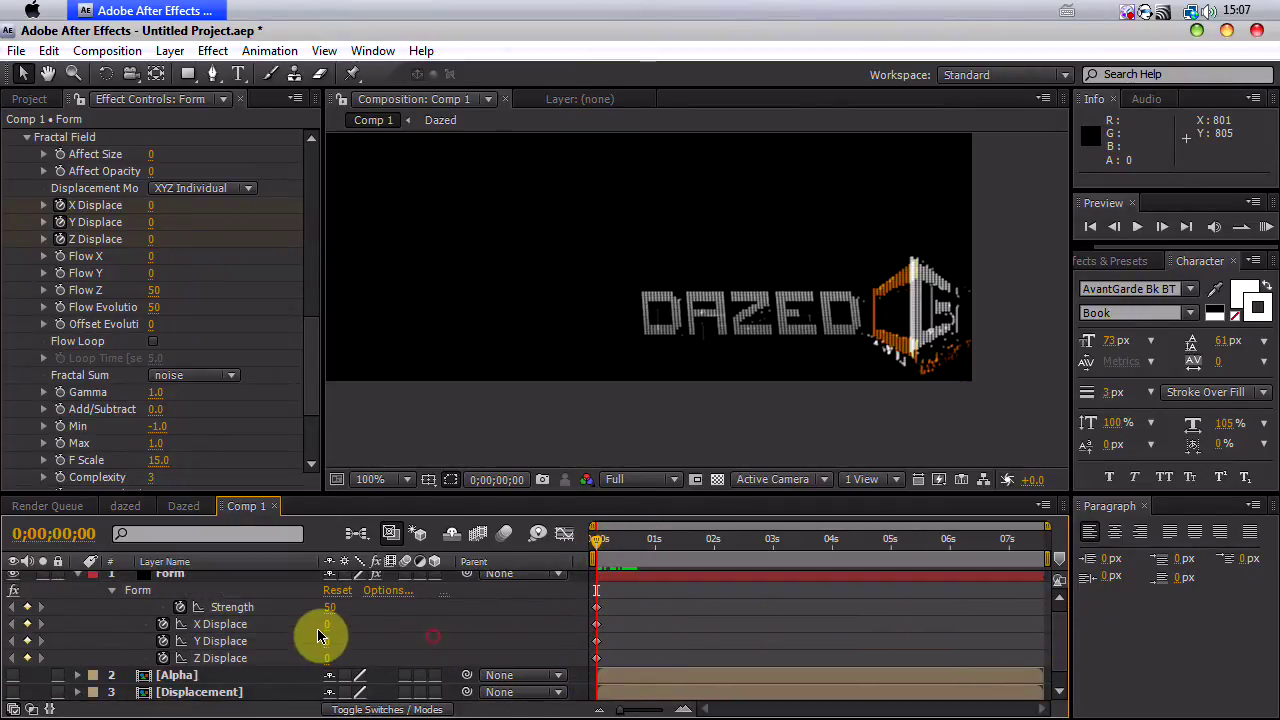
left_click(152, 214)
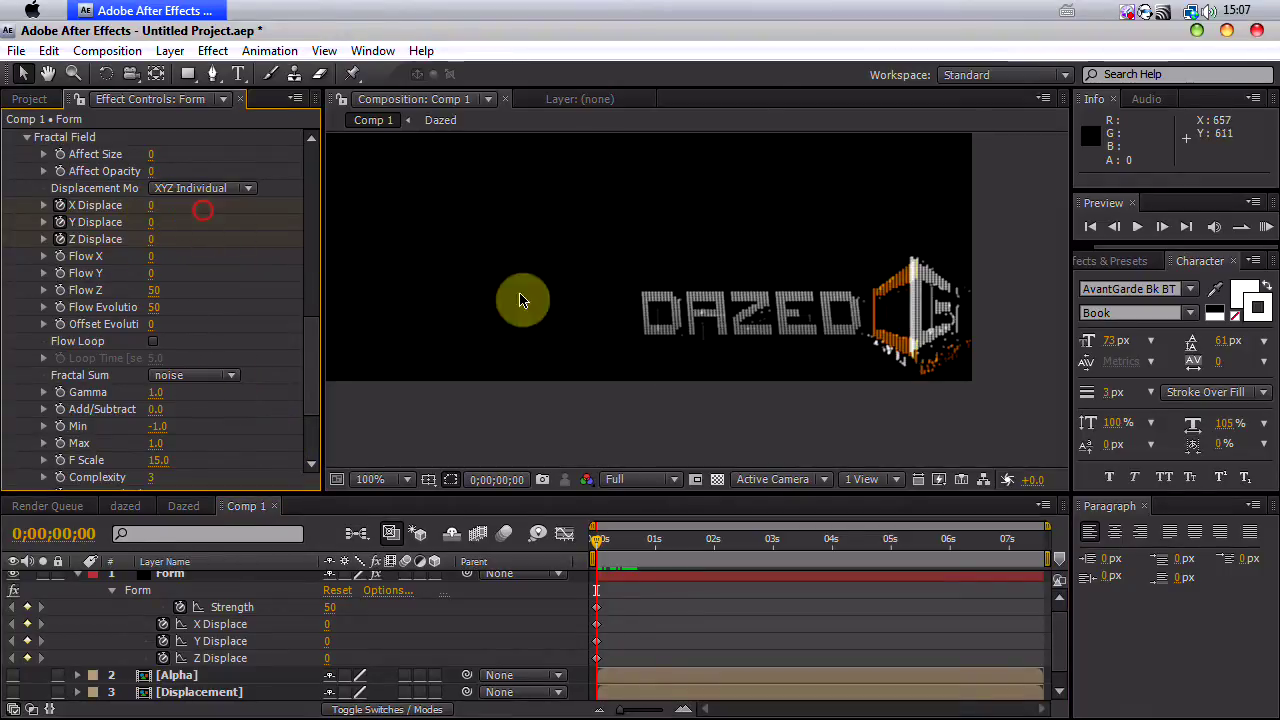
left_click_drag(621, 297, 642, 388)
scroll(642, 388, "down", 3)
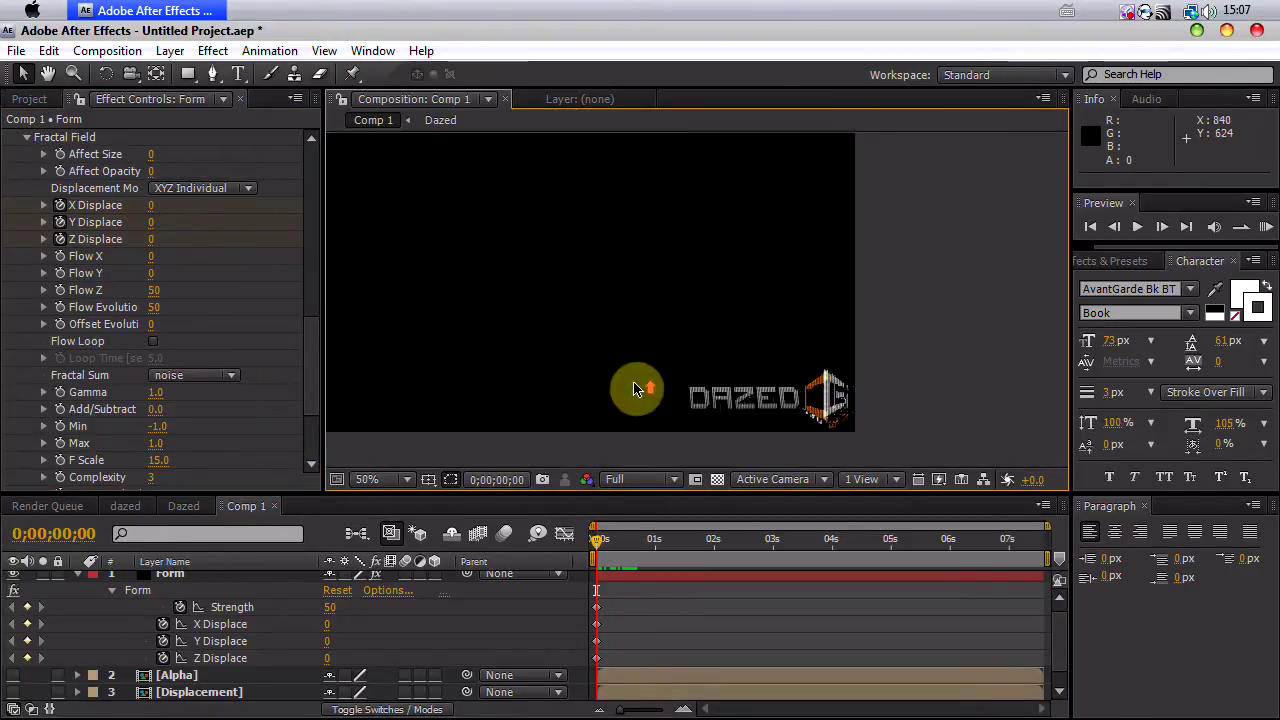
left_click_drag(151, 205, 298, 223)
left_click_drag(157, 241, 318, 240)
scroll(571, 300, "up", 1)
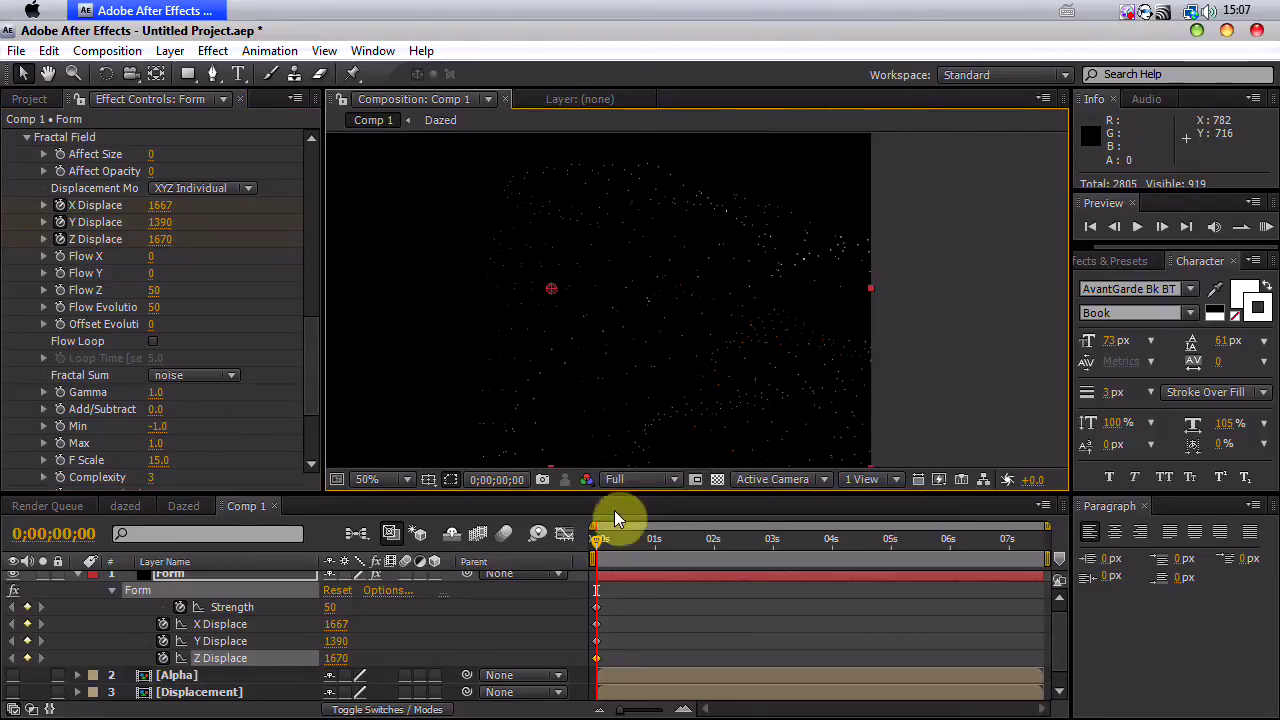
left_click_drag(598, 540, 601, 540)
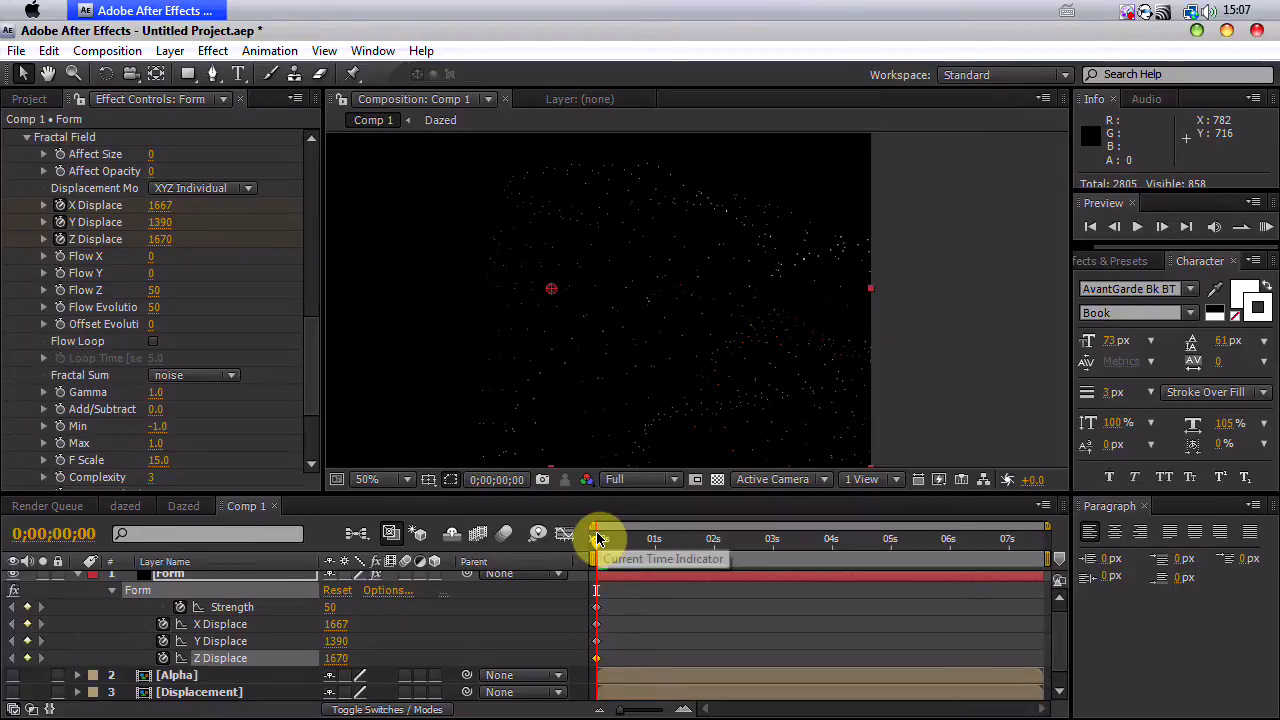
left_click_drag(610, 540, 721, 540)
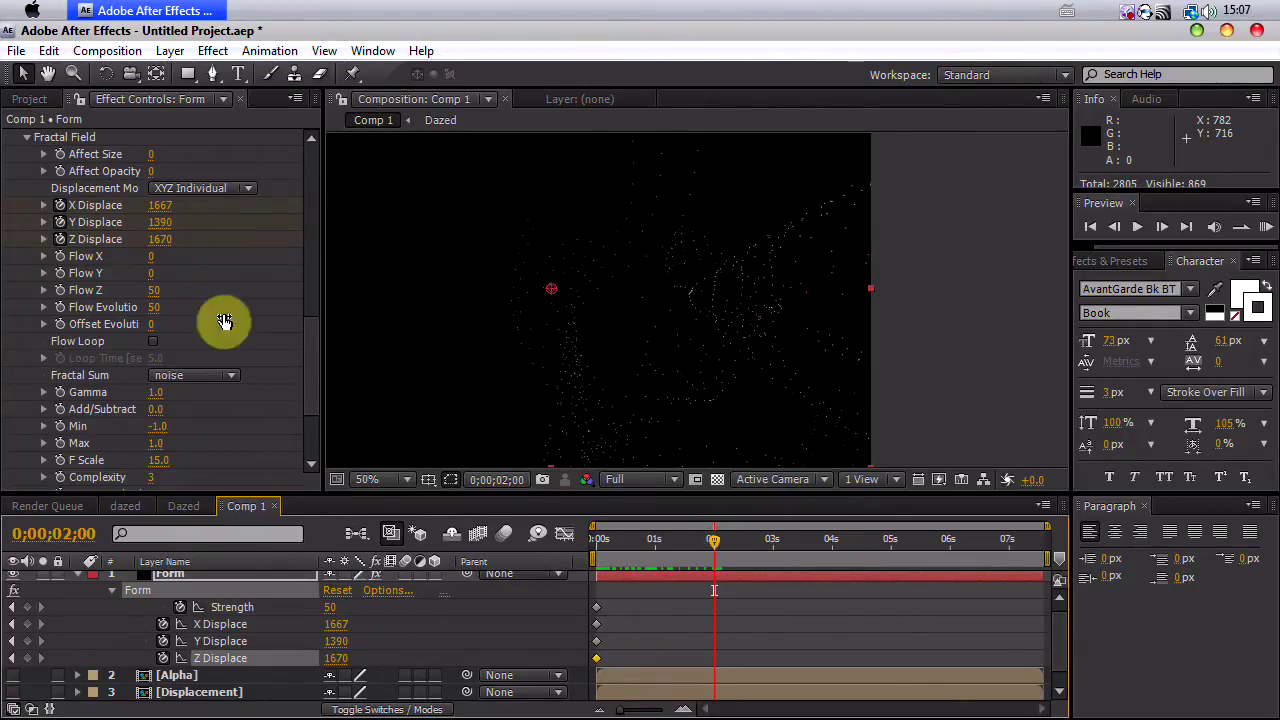
Step: At 0;00;02;00 set X, Y and Z Displace and Strength all to 0
left_click(337, 624)
type("0")
key("Return")
left_click(350, 640)
type("0")
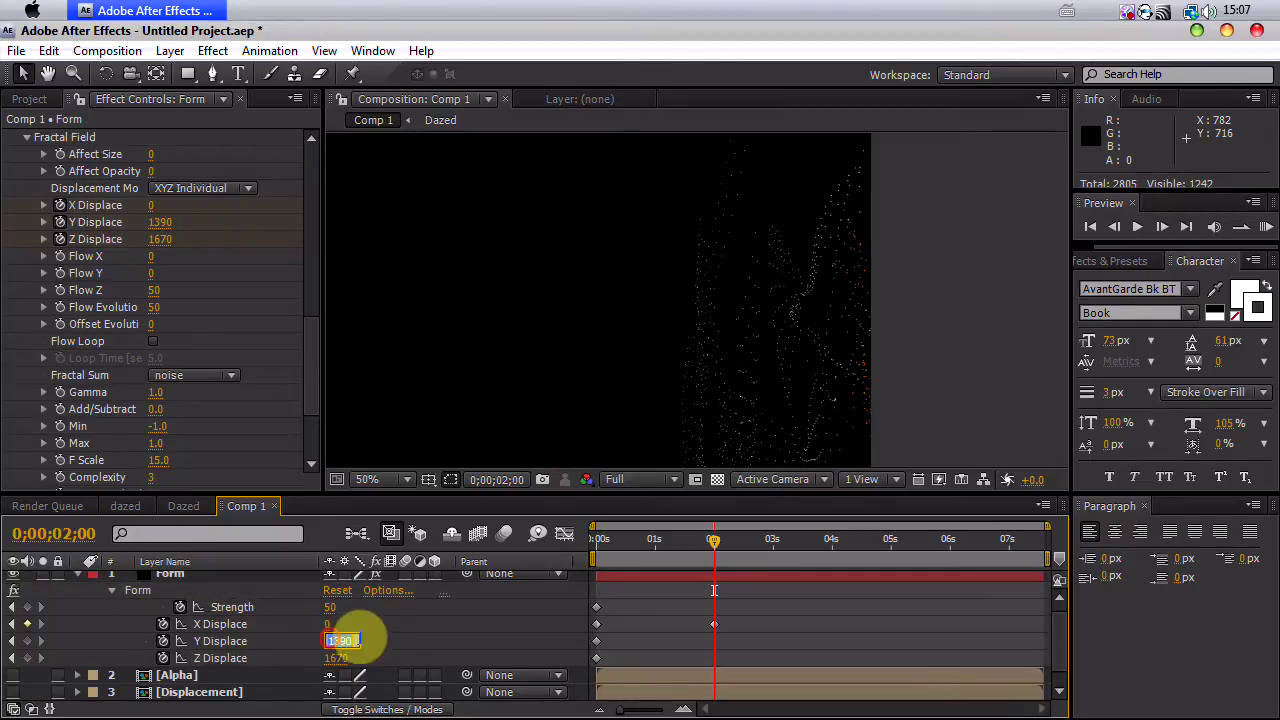
key("Return")
left_click(335, 658)
type("0")
key("Return")
left_click(334, 607)
type("0")
key("Return")
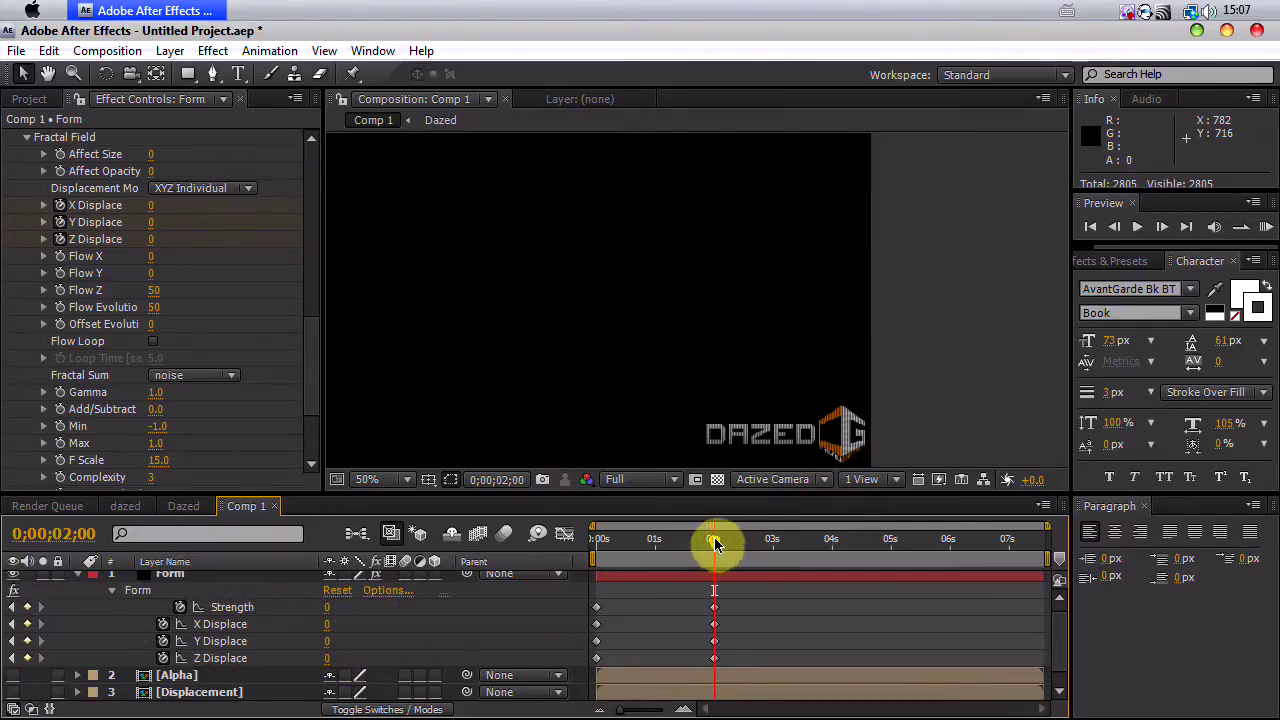
Step: Preview the assembly and select the four keyframes at 2 seconds for easing
left_click(1266, 227)
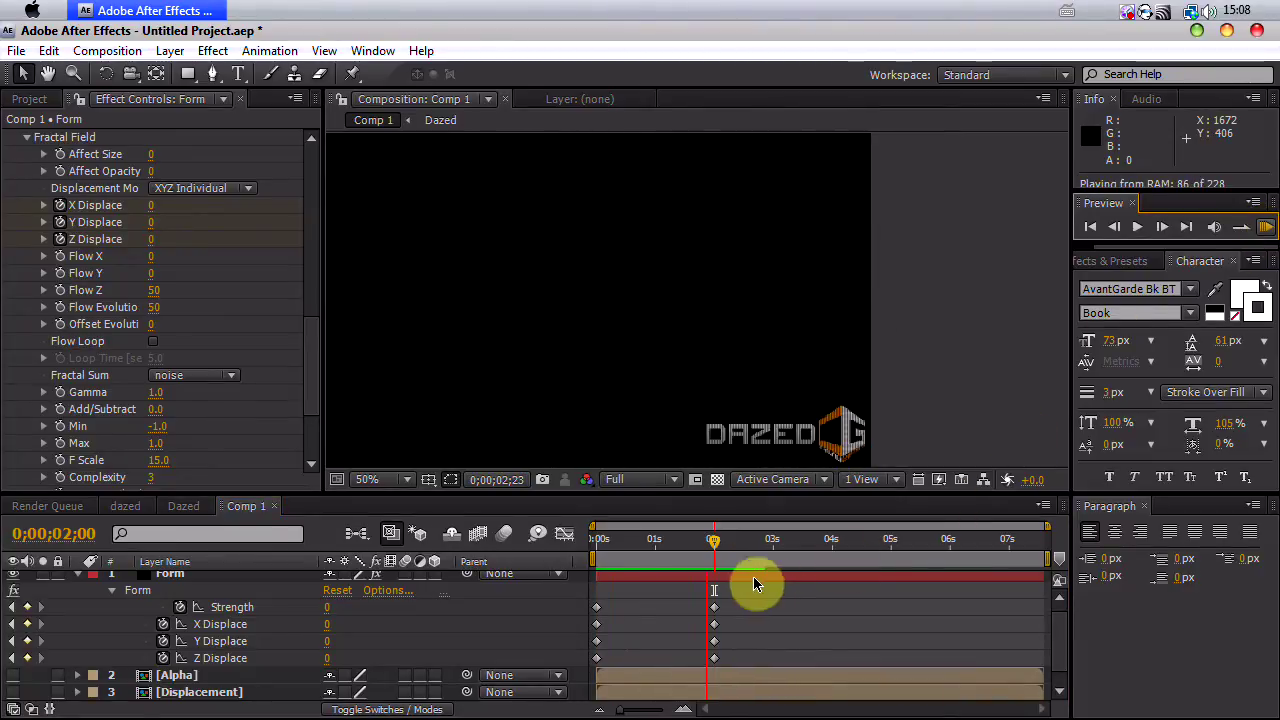
left_click_drag(703, 598, 730, 670)
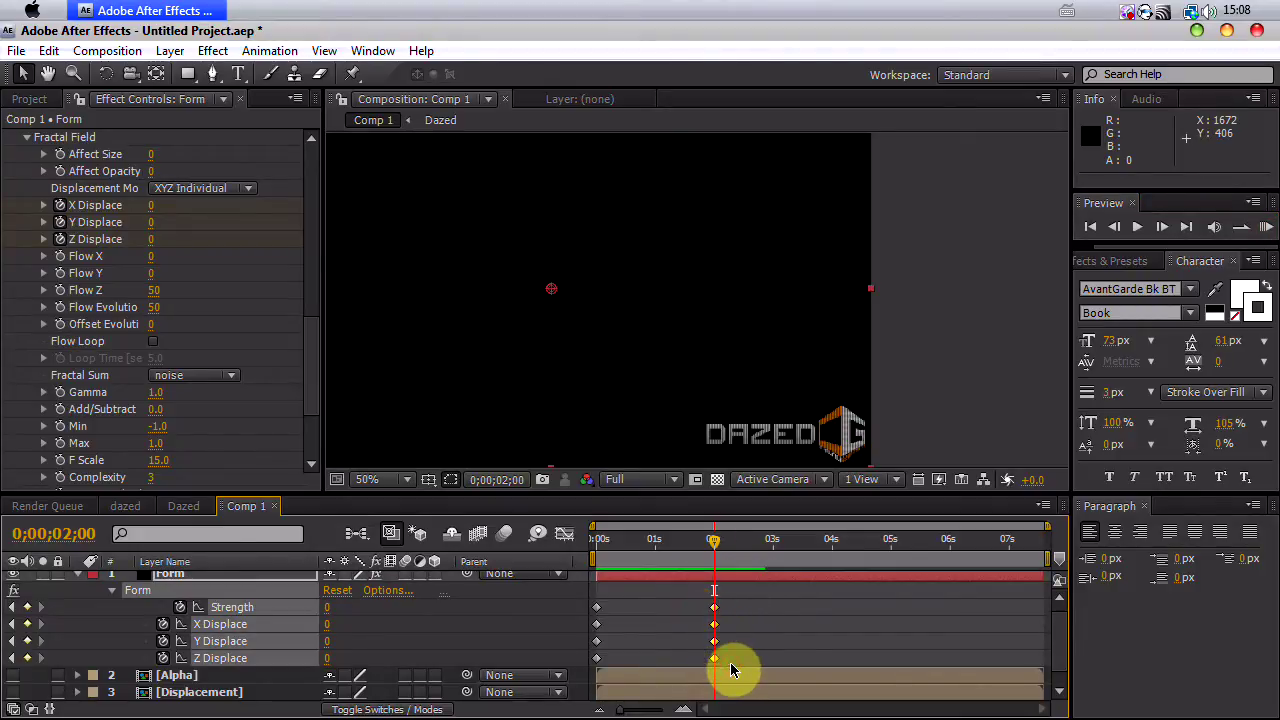
mouse_move(714, 543)
left_mouse_down()
mouse_move(652, 550)
mouse_move(950, 558)
left_mouse_up()
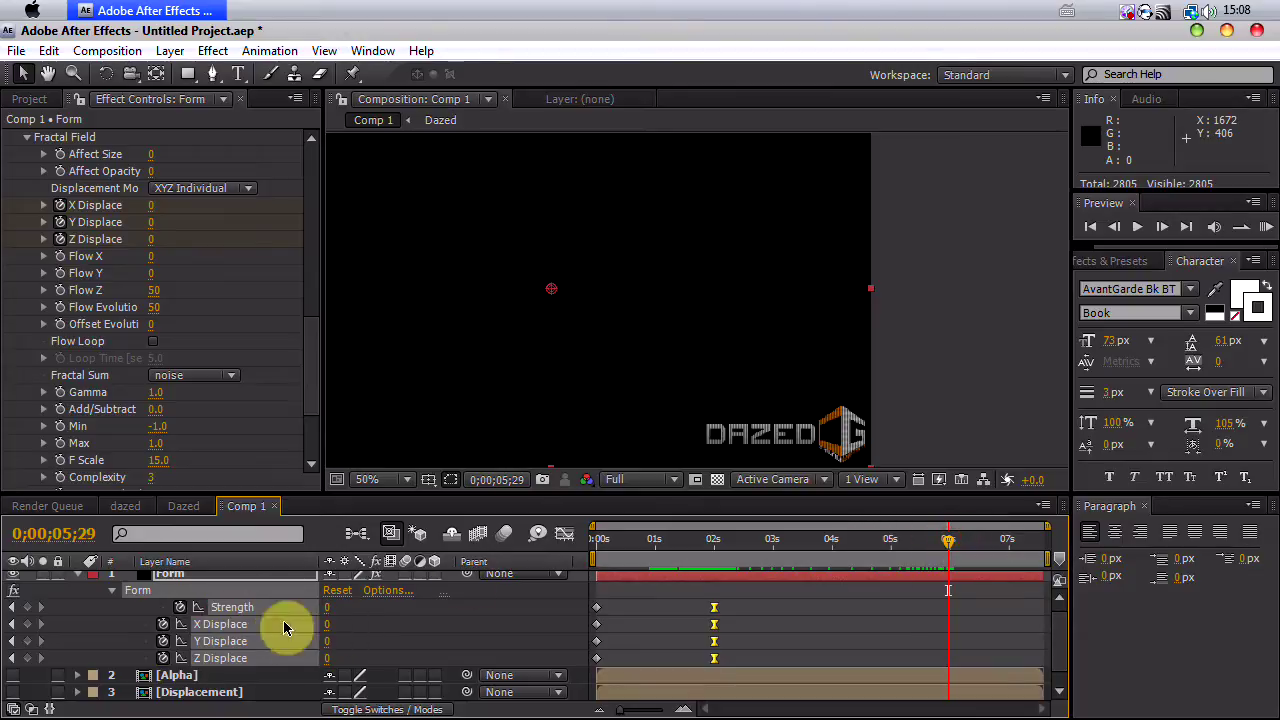
Step: Hold displacement at 0 near 0;00;05;29, then key Strength 50 and Displace 1400, 1570, 2680 at 0;00;07;17
left_click(27, 624)
left_click(28, 641)
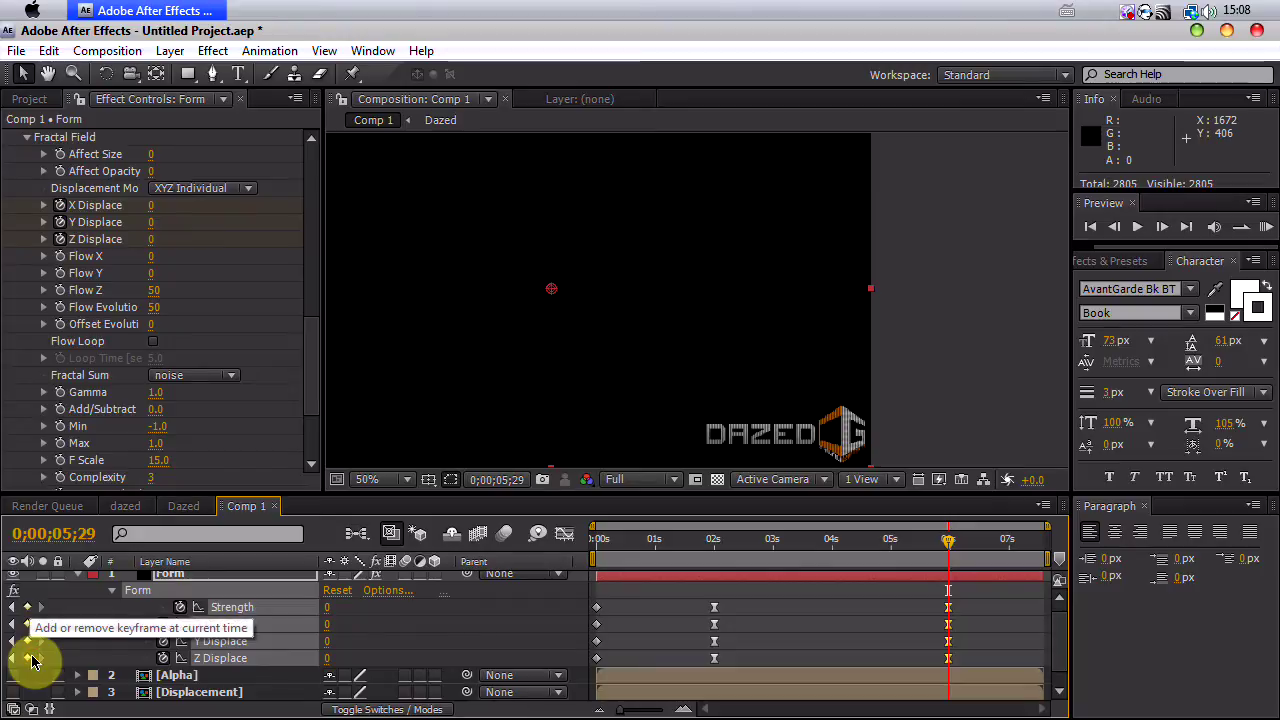
left_click_drag(943, 543, 1045, 545)
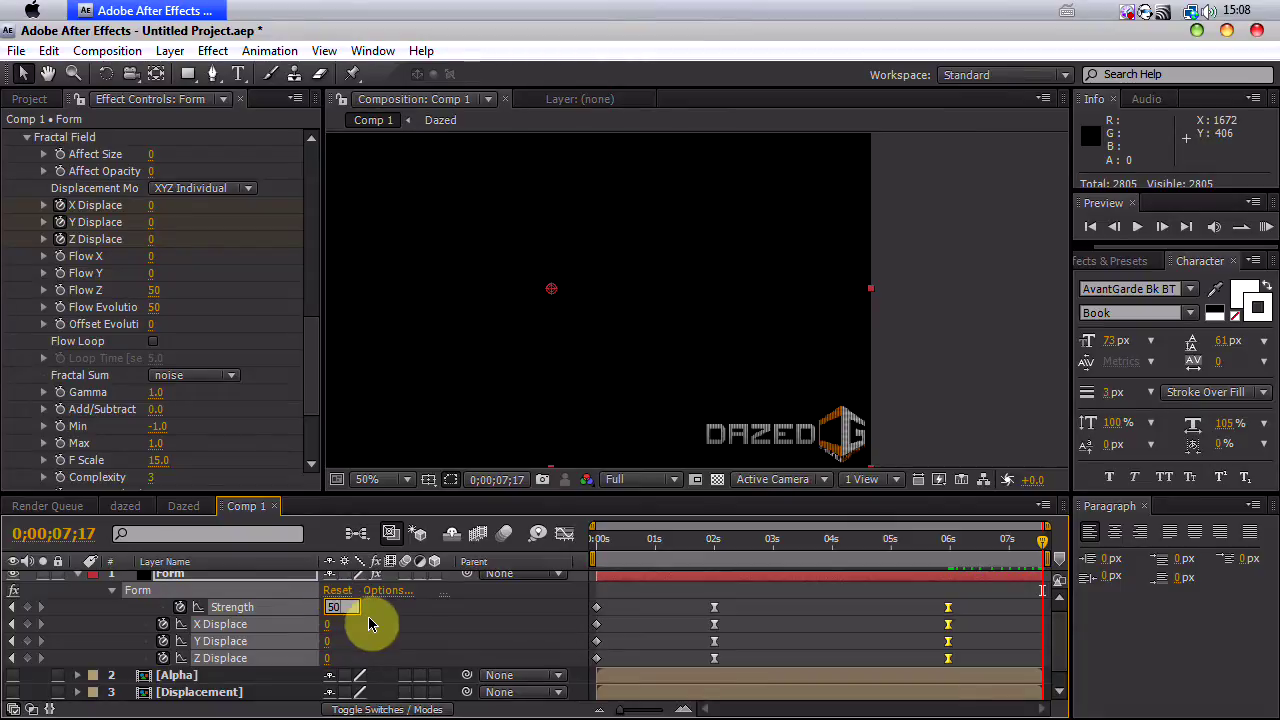
key("Return")
left_click_drag(328, 627, 563, 623)
left_click_drag(1043, 536, 930, 541)
Step: Preview the hold and scatter, make the Dazed layer visible, and show Form and Dazed opacity
left_click(1263, 228)
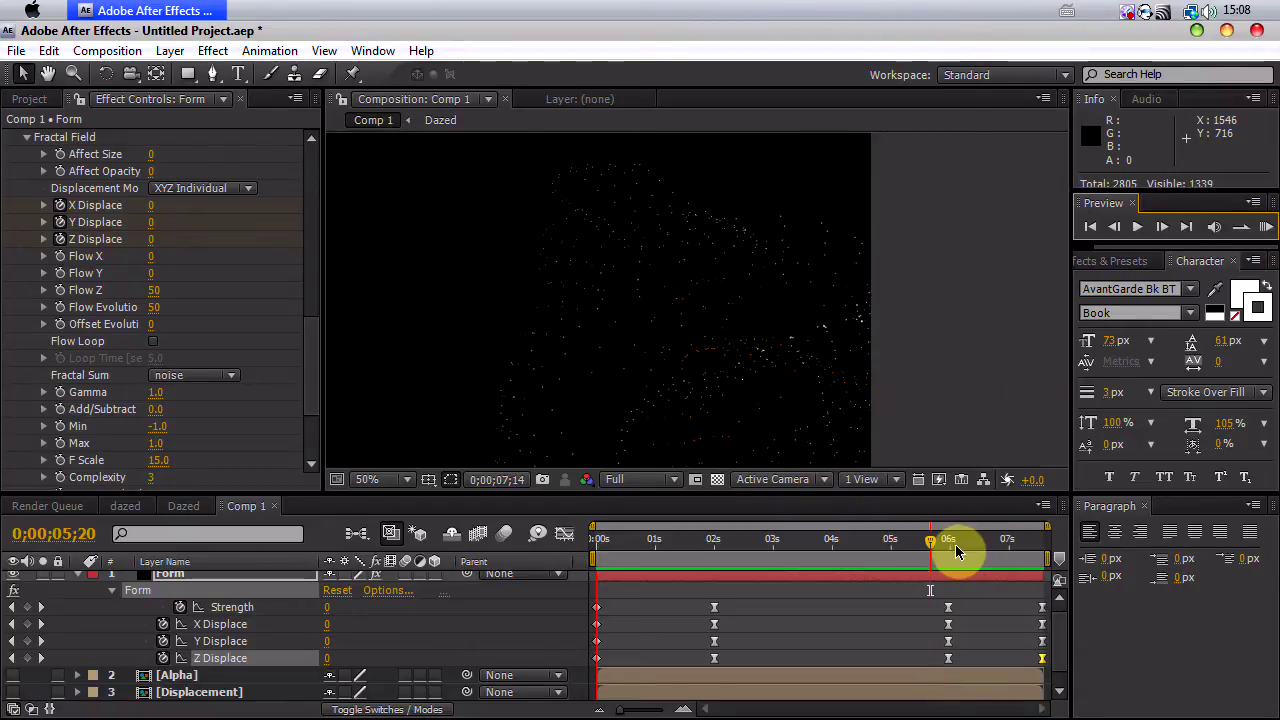
left_click(602, 541)
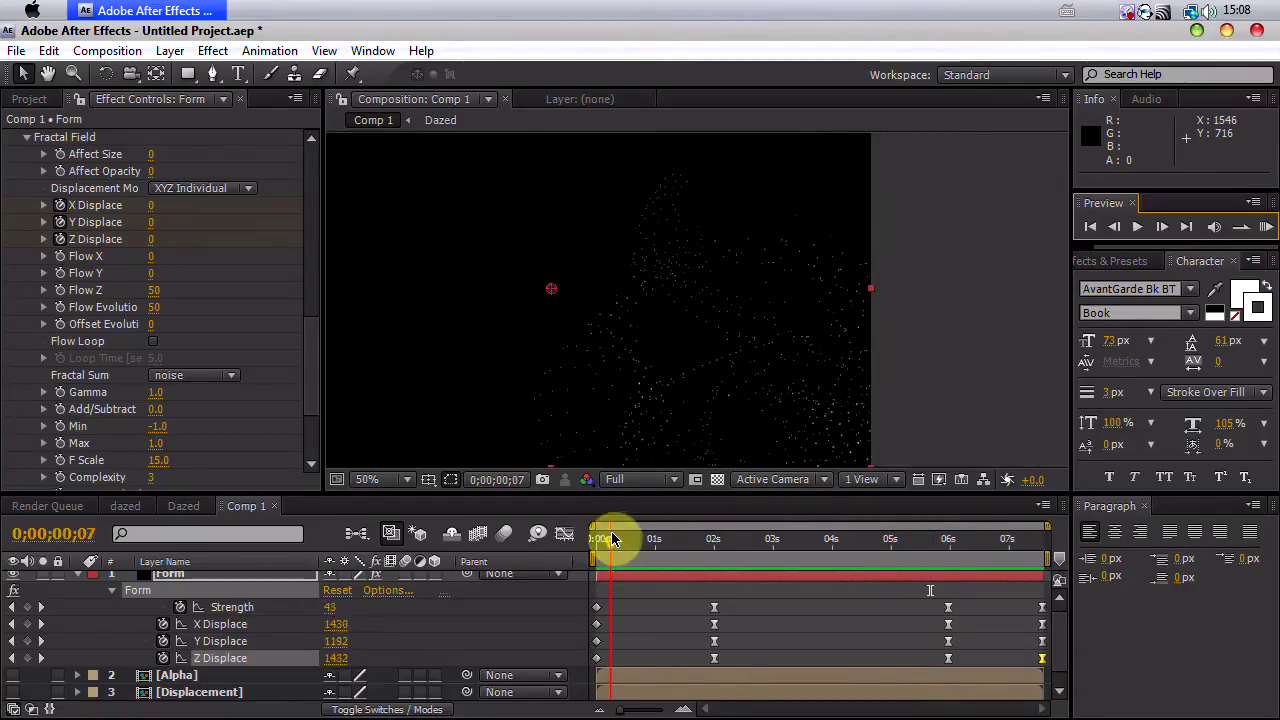
left_click(135, 578)
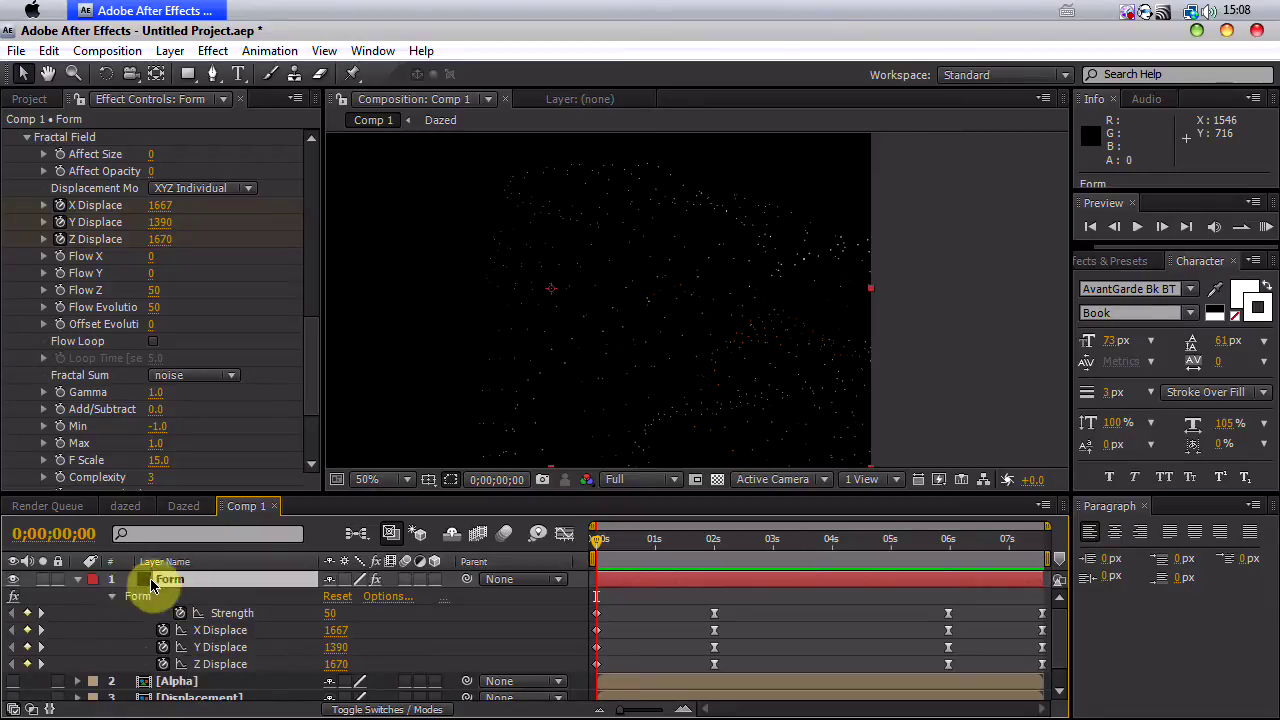
left_click(78, 579)
left_click(181, 582)
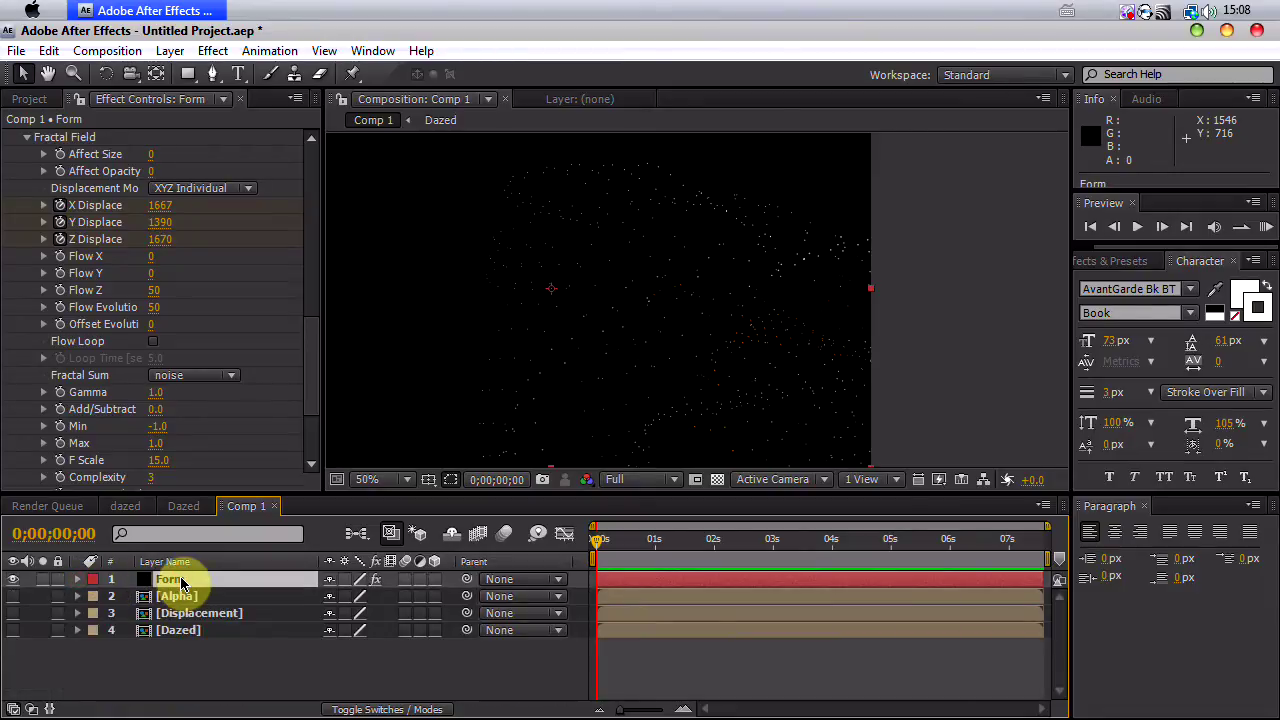
key("t")
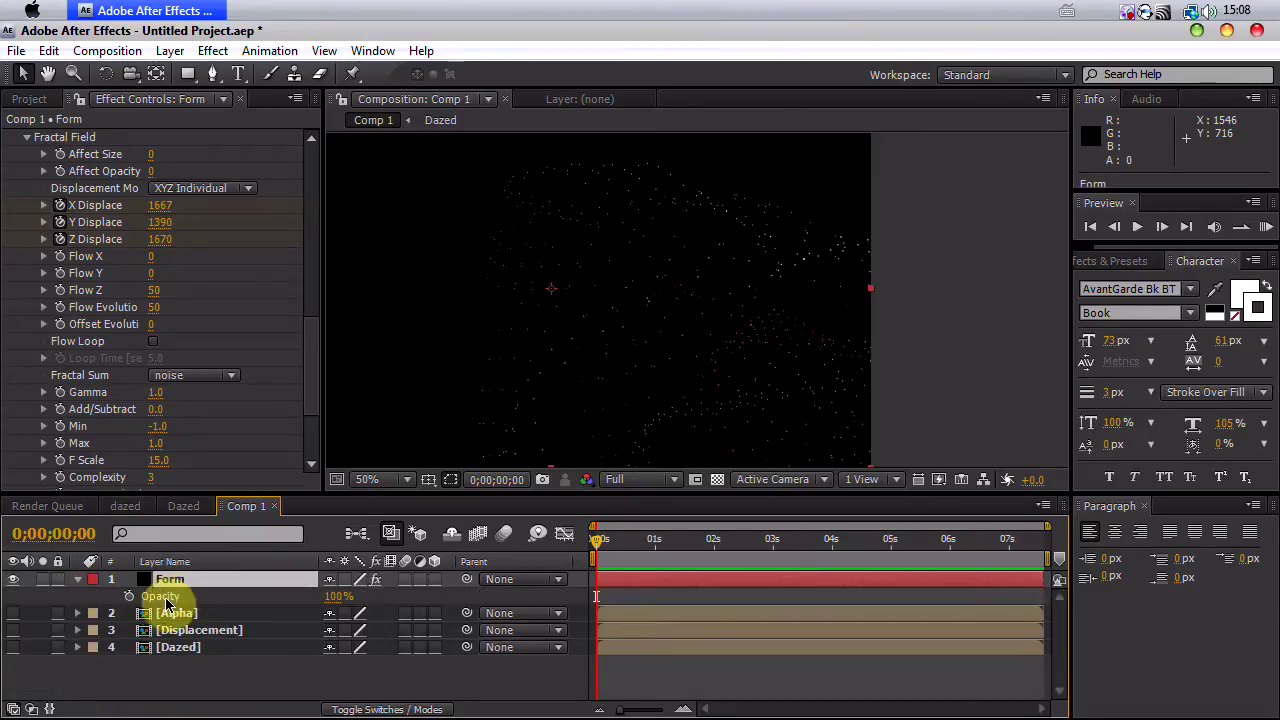
left_click(13, 647)
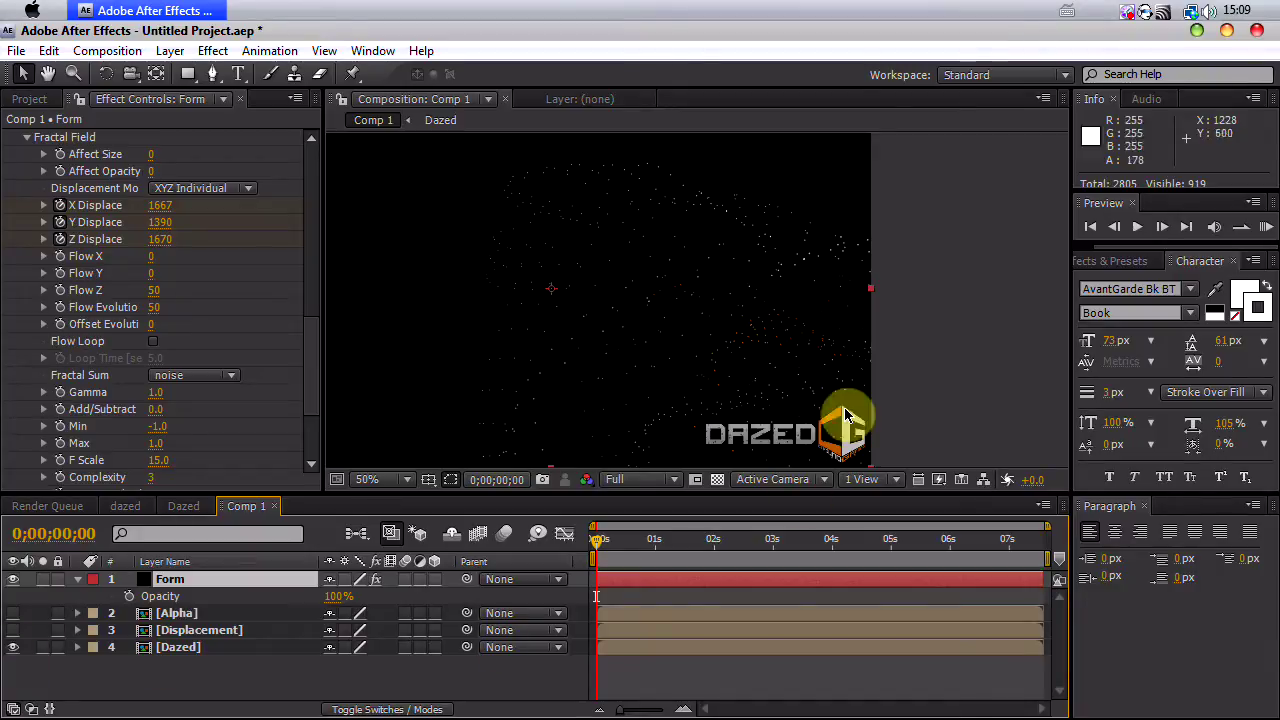
left_click_drag(845, 400, 752, 313)
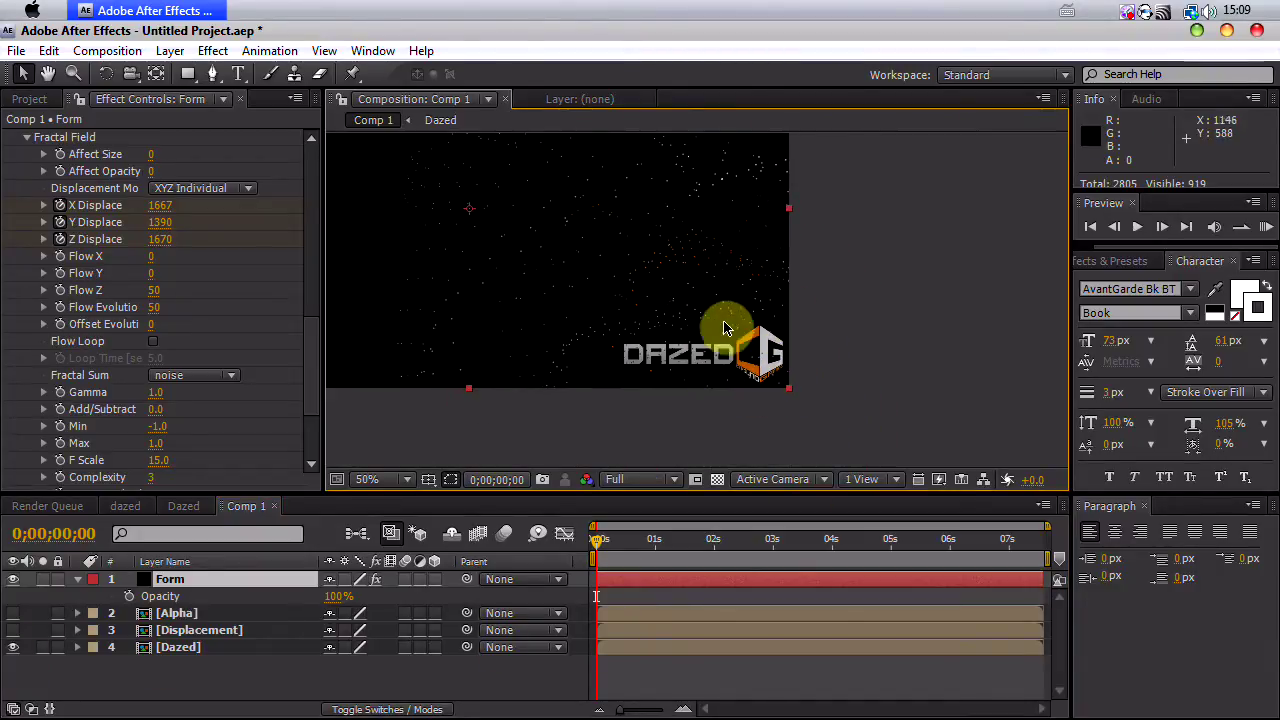
left_click(165, 648)
key("t")
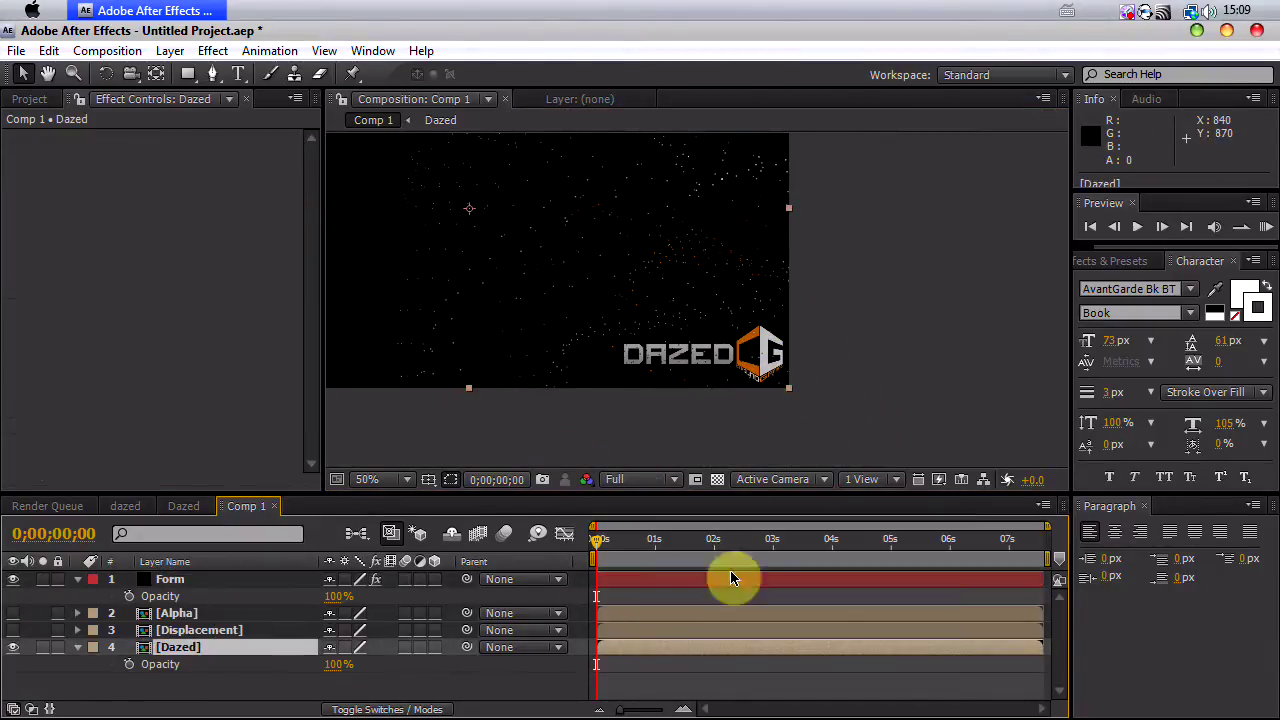
Step: Keyframe Form opacity from 0% near frame 2 up to 100% a couple of frames later
left_click_drag(603, 543, 571, 537)
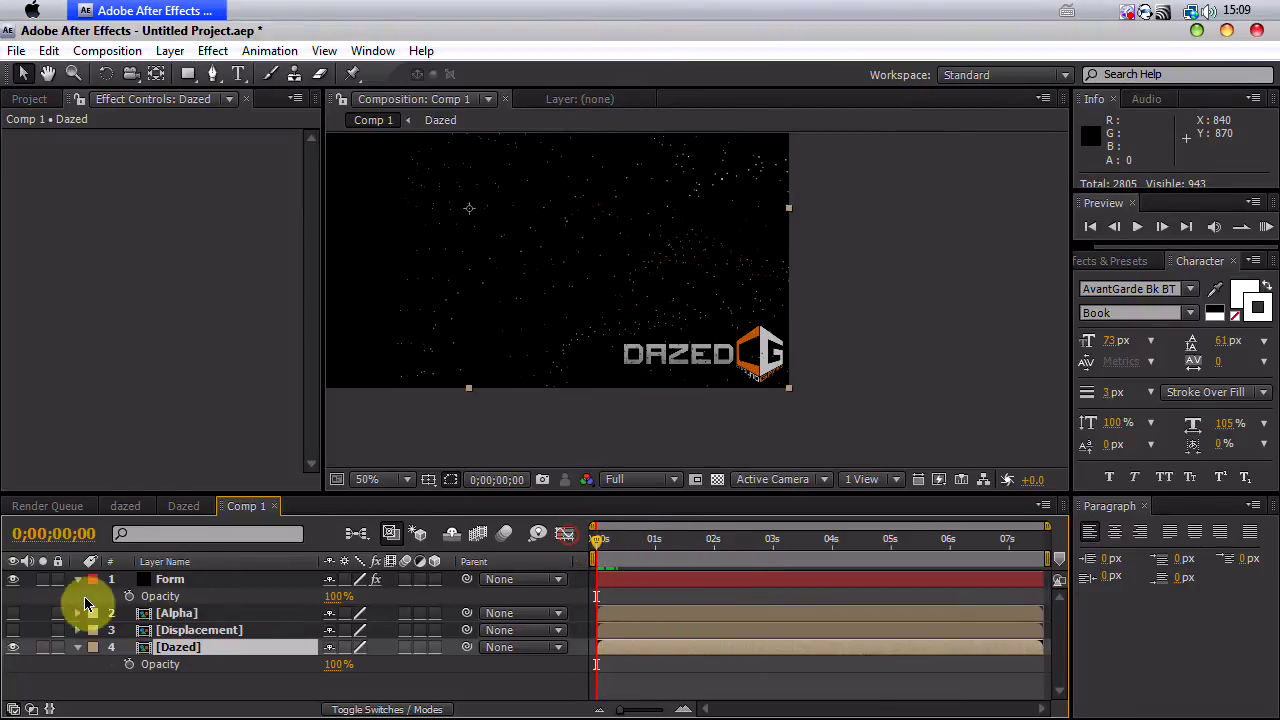
left_click(129, 596)
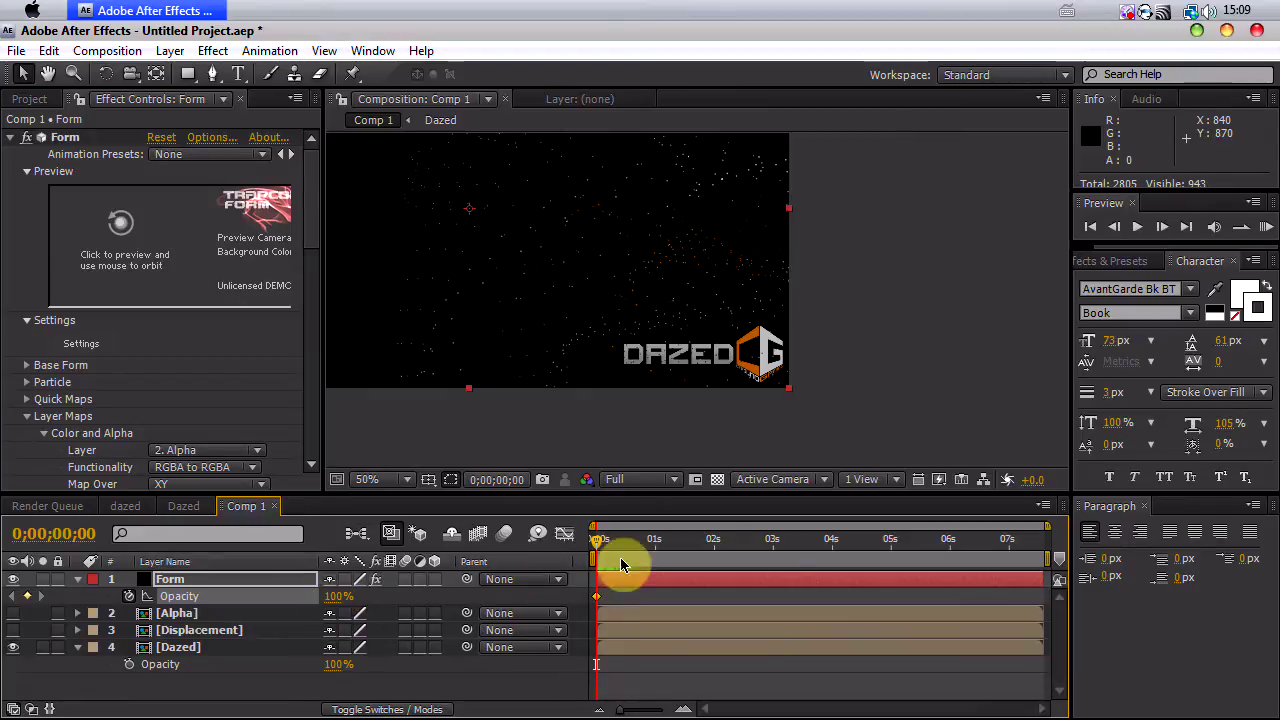
left_click(333, 598)
type("0")
key("Return")
left_click(418, 598)
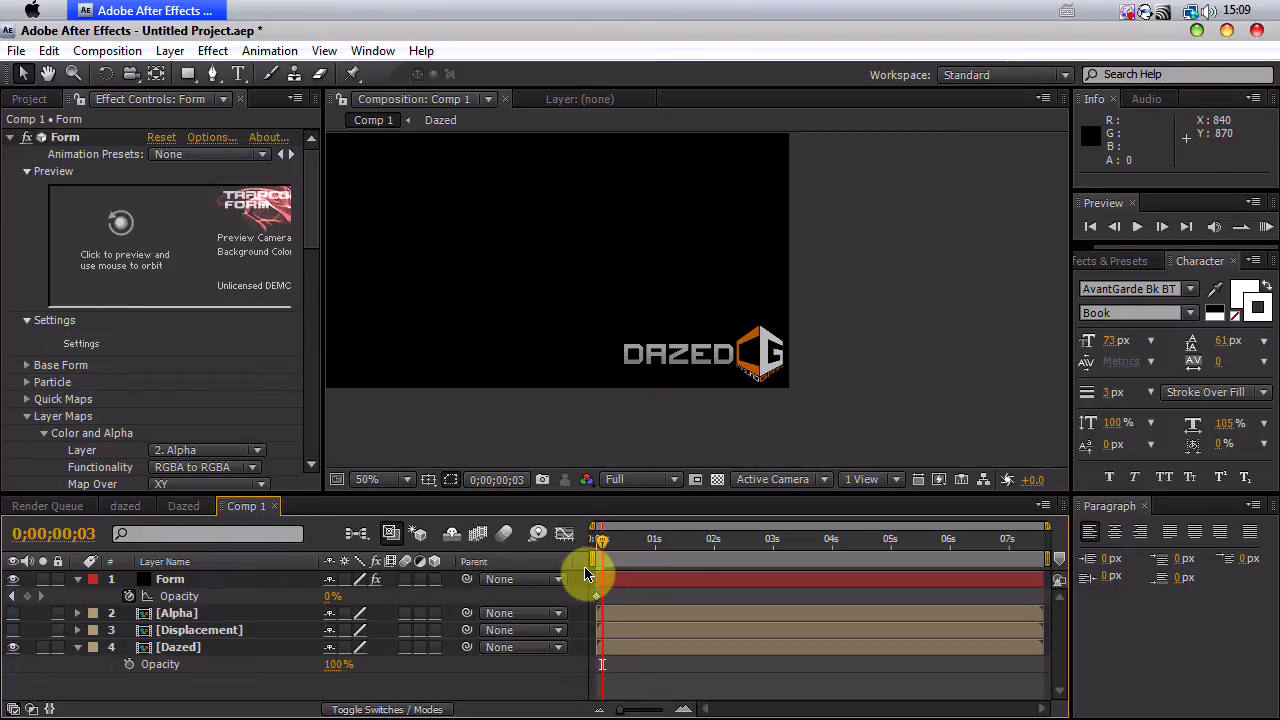
key("Page_Down")
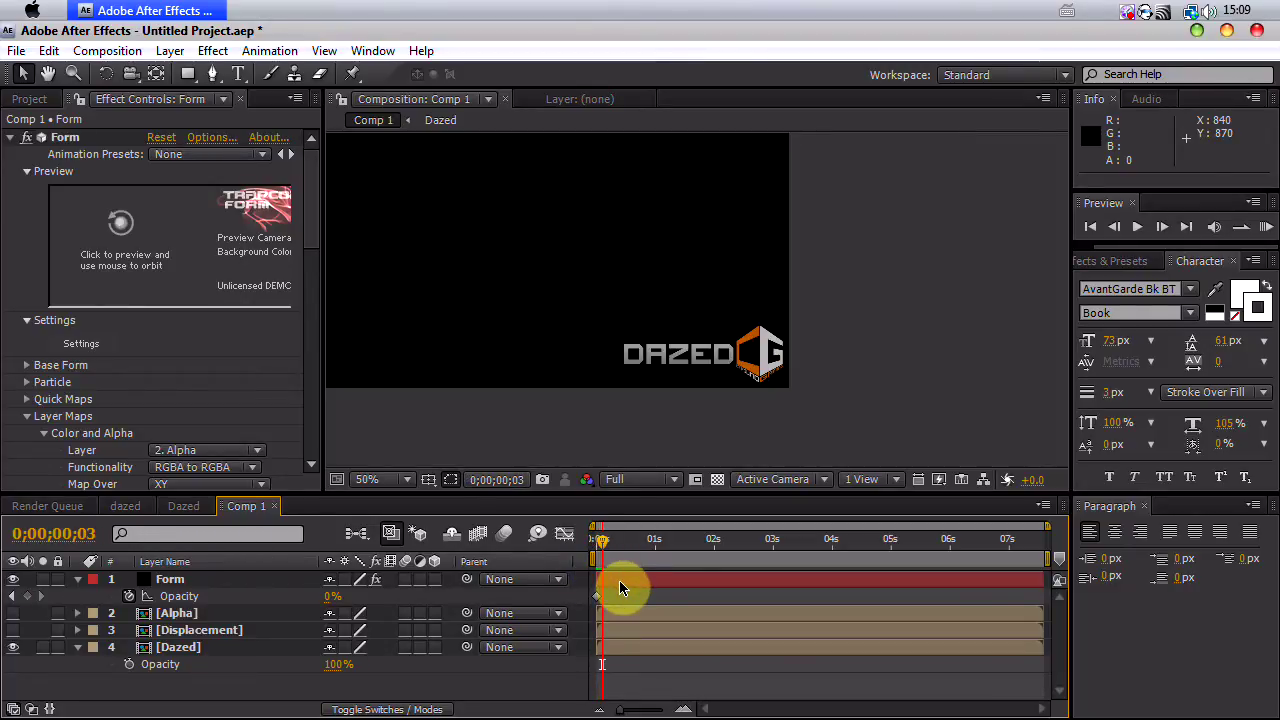
left_click_drag(332, 598, 557, 594)
key("Page_Up")
key("Page_Down")
key("Page_Down")
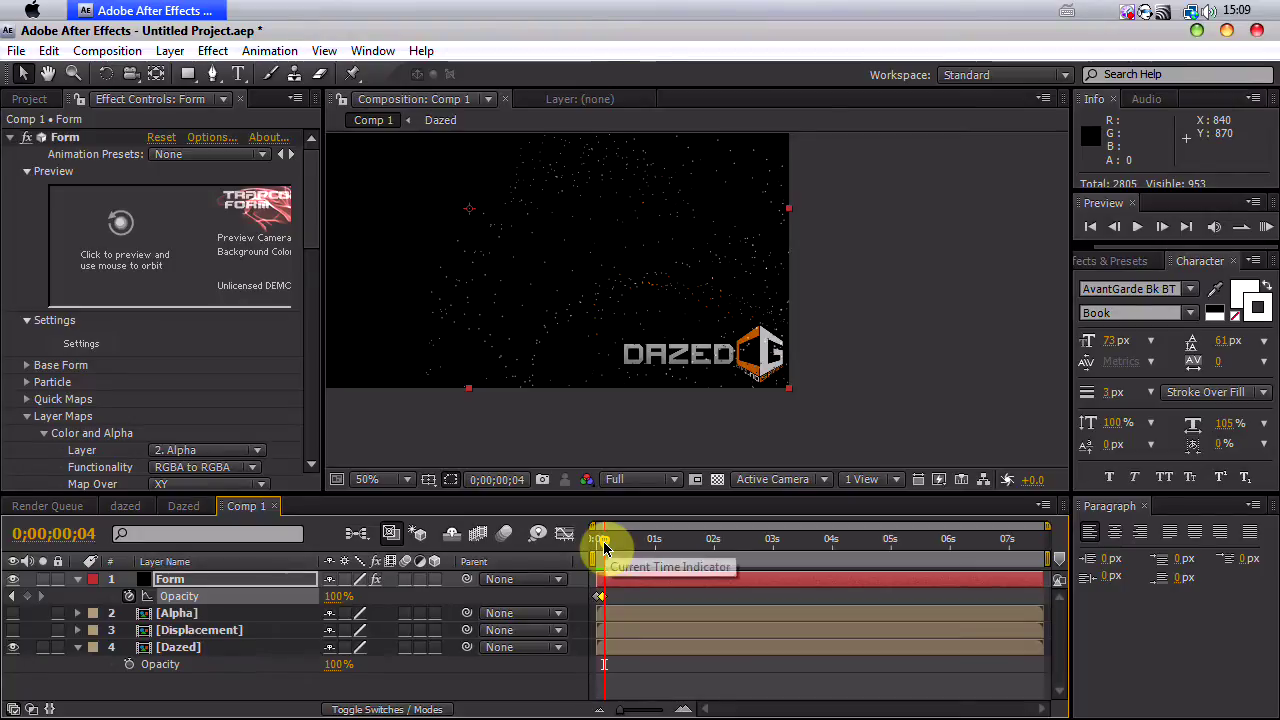
left_click_drag(606, 543, 705, 543)
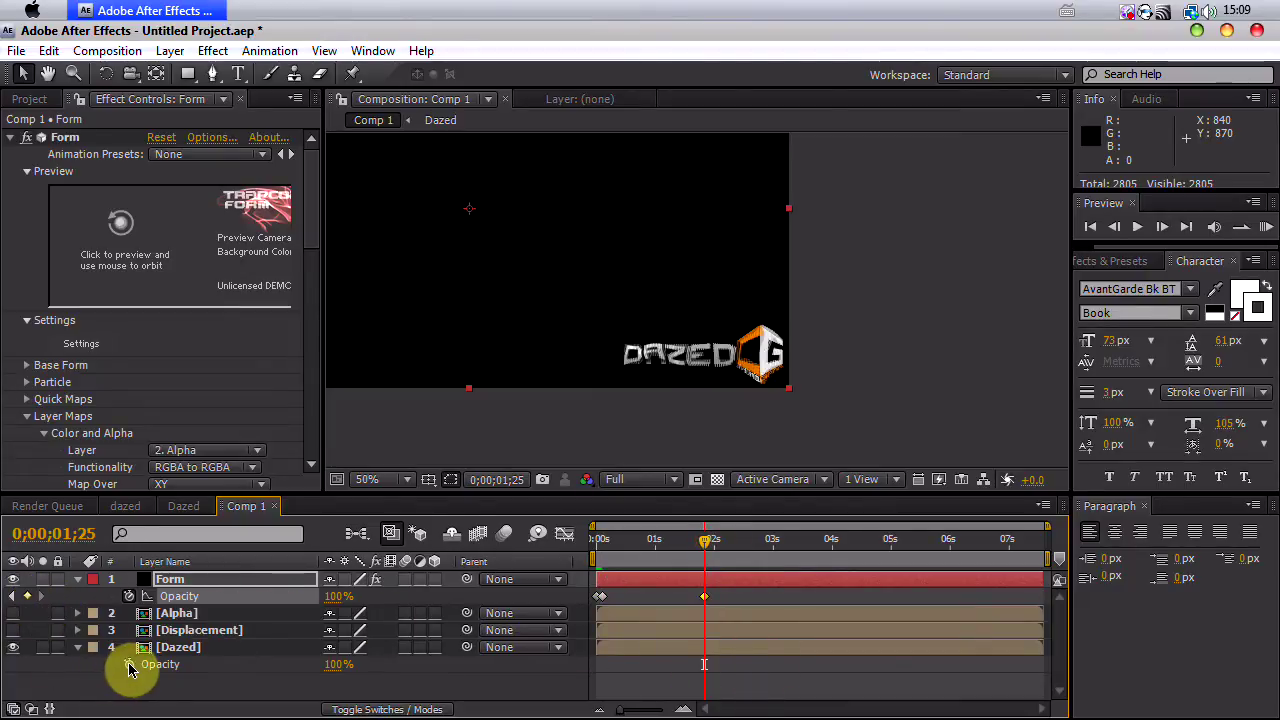
Step: Keyframe the Dazed logo opacity from 0% at 1;25 to 100% at 1;28, then RAM preview
left_click(129, 665)
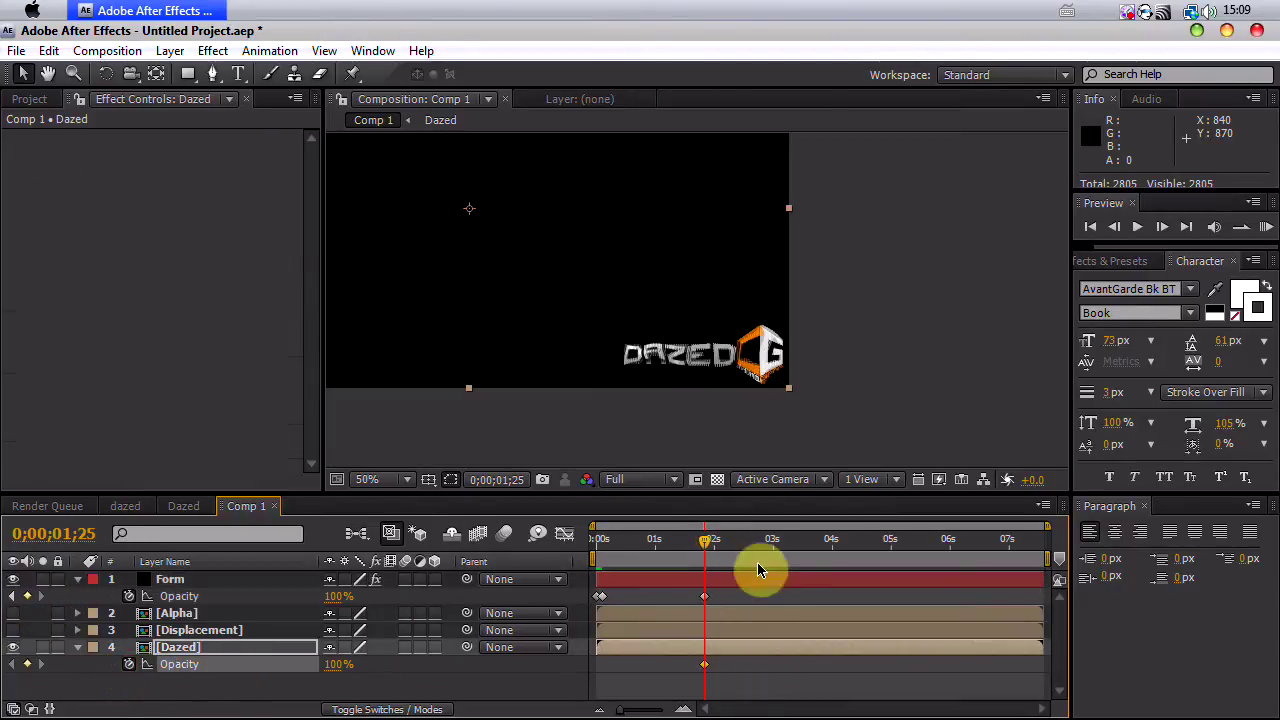
key("Page_Down")
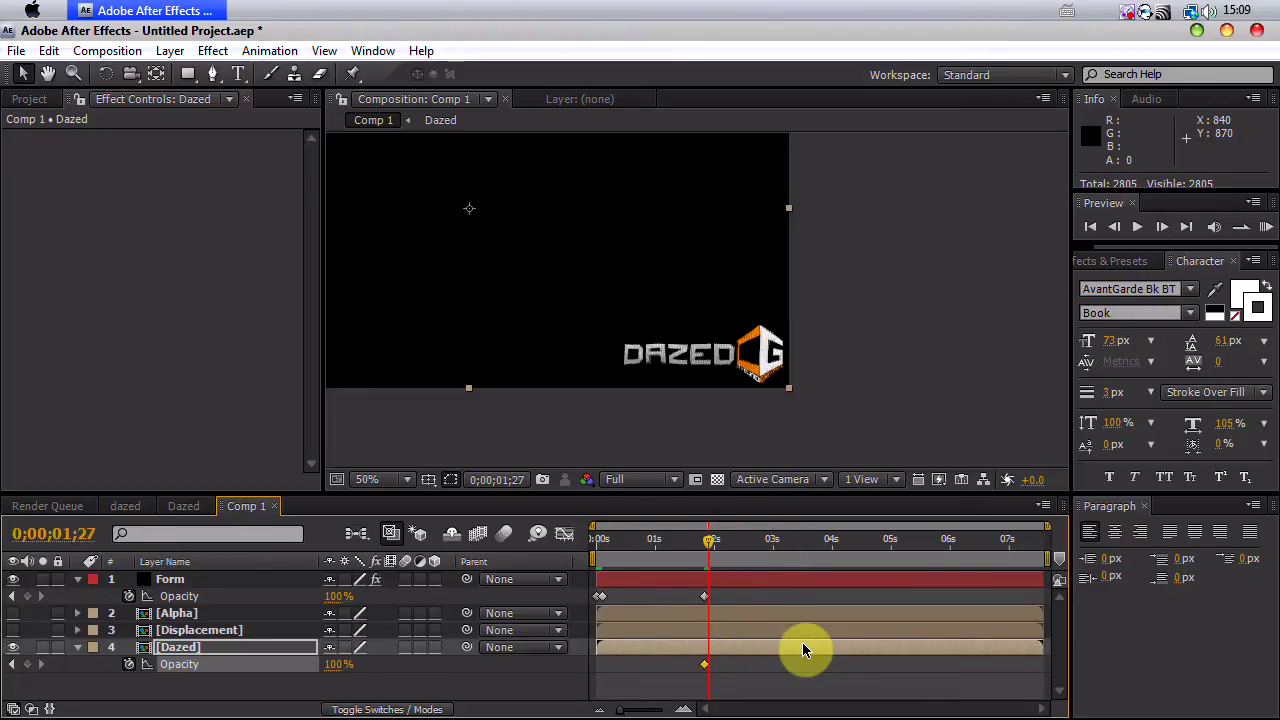
key("Page_Down")
left_click_drag(333, 665, 150, 662)
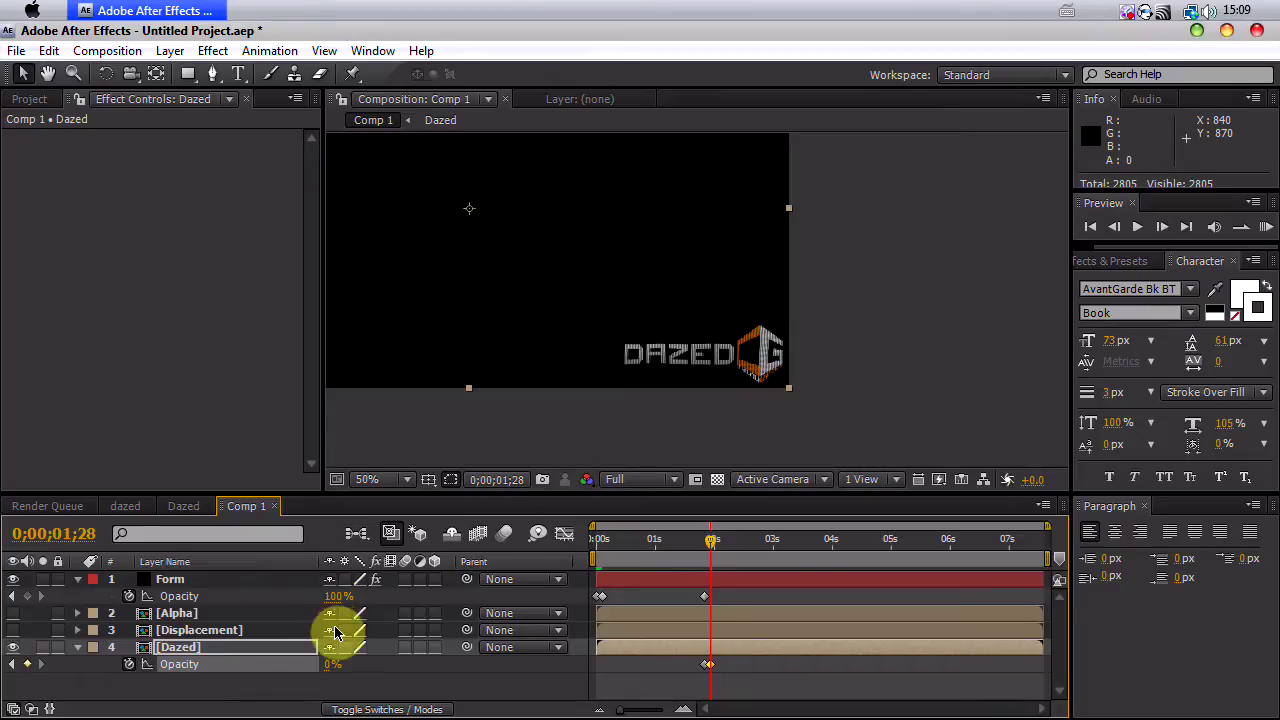
left_click_drag(330, 664, 643, 646)
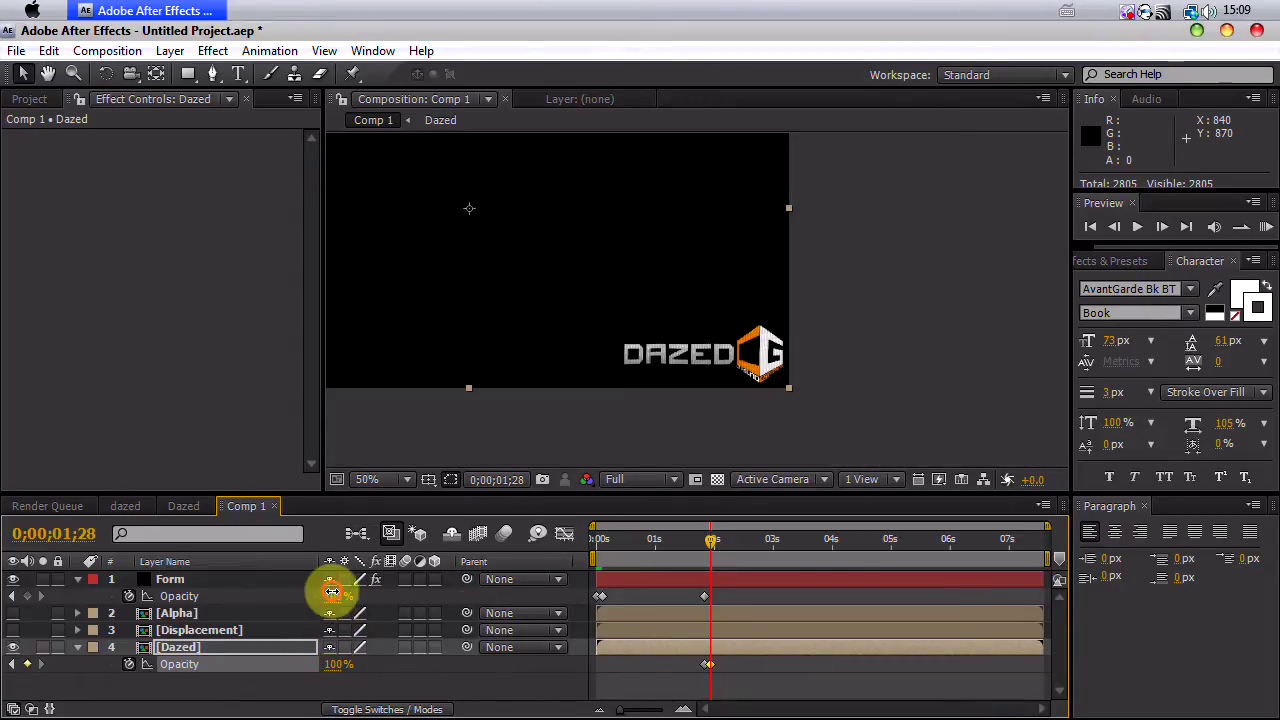
left_click(12, 596)
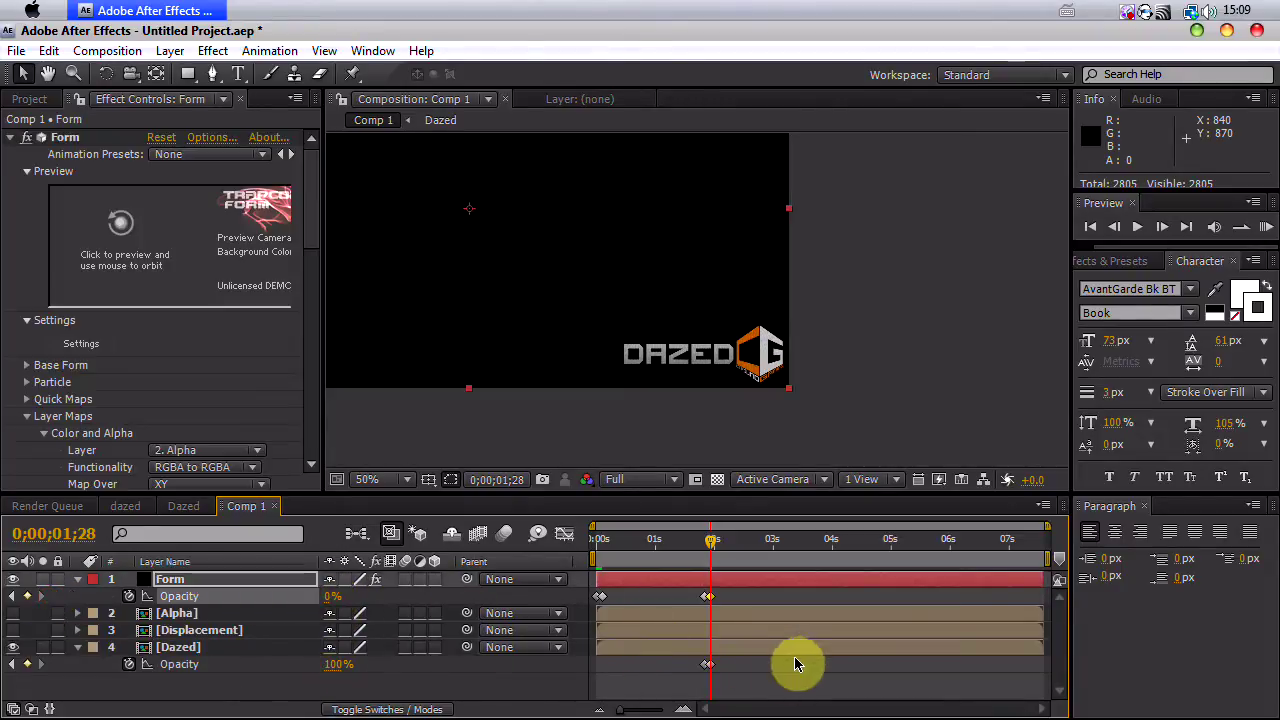
left_click(704, 666)
left_click_drag(323, 663, 150, 645)
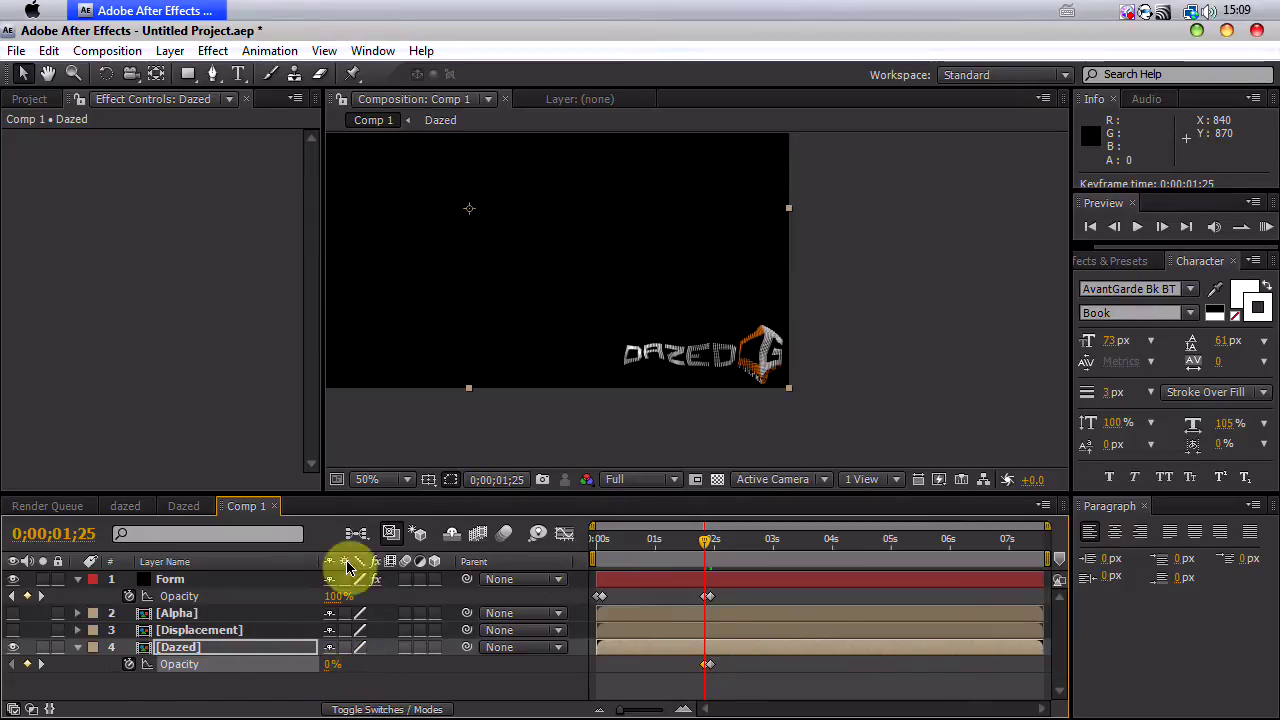
key("Page_Down")
key("Page_Down")
key("Page_Down")
key("Page_Down")
left_click(1266, 227)
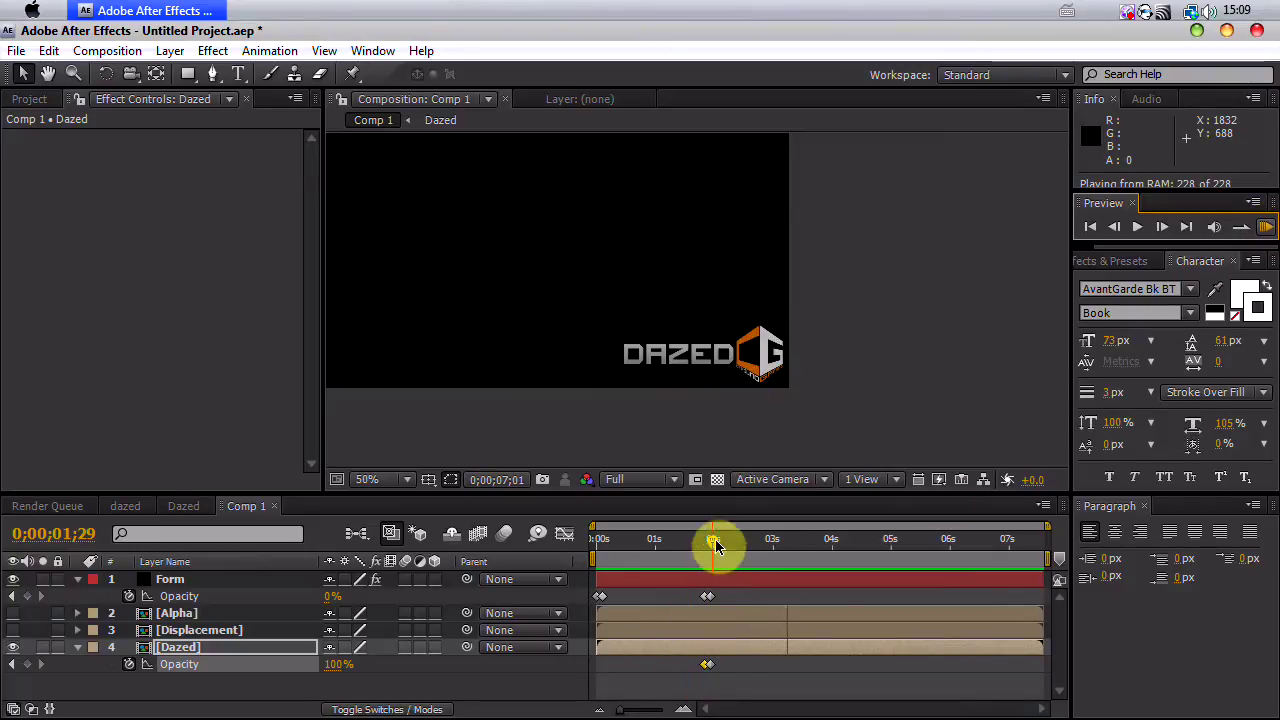
Step: Keyframe Form Opacity near 5;28 and drop the particles to 0% there
left_click_drag(712, 540, 945, 545)
left_click(203, 596)
left_click(731, 605)
left_click(709, 597)
mouse_move(330, 592)
left_mouse_down()
mouse_move(417, 600)
mouse_move(334, 600)
left_mouse_up()
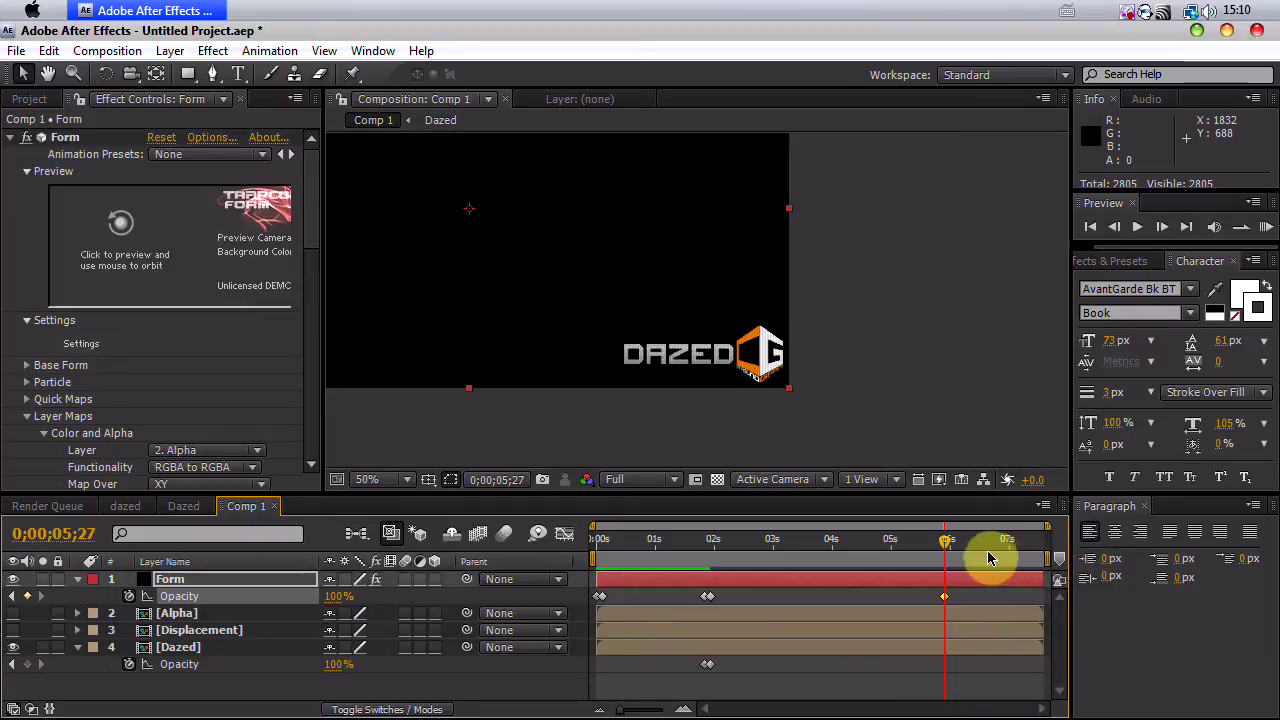
mouse_move(948, 541)
left_mouse_down()
mouse_move(960, 546)
mouse_move(948, 546)
left_mouse_up()
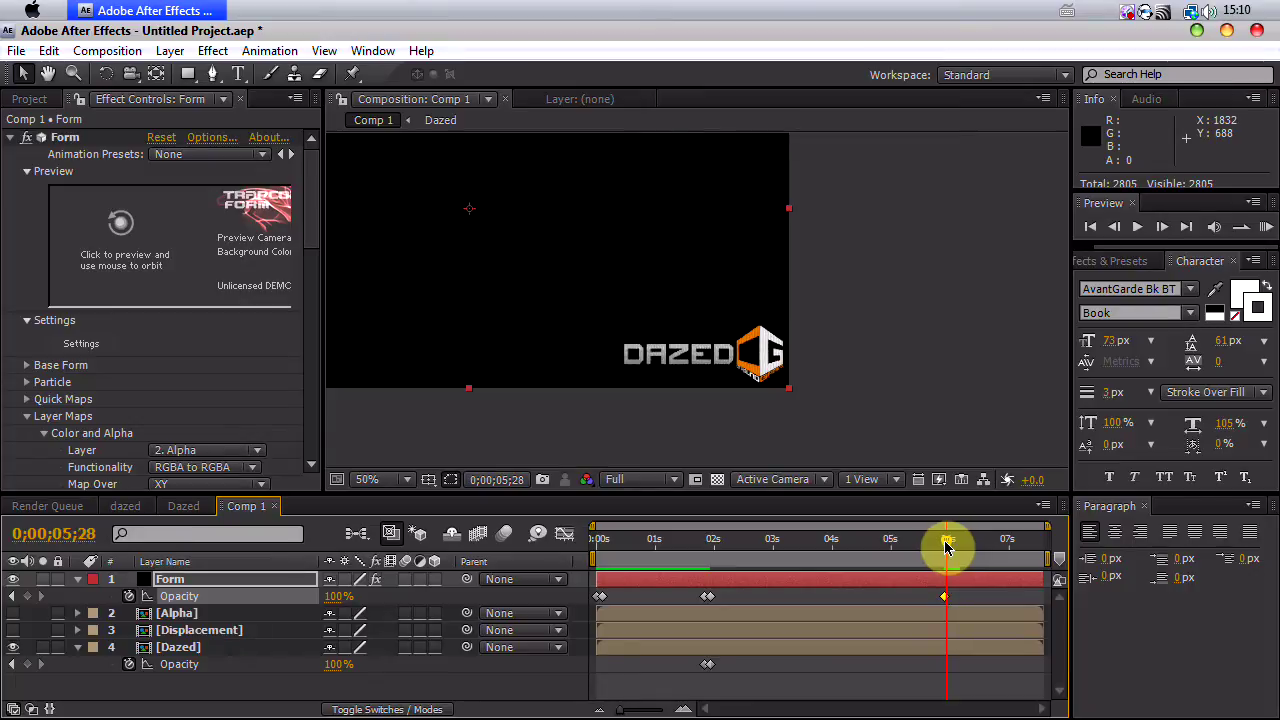
left_click_drag(944, 598, 946, 597)
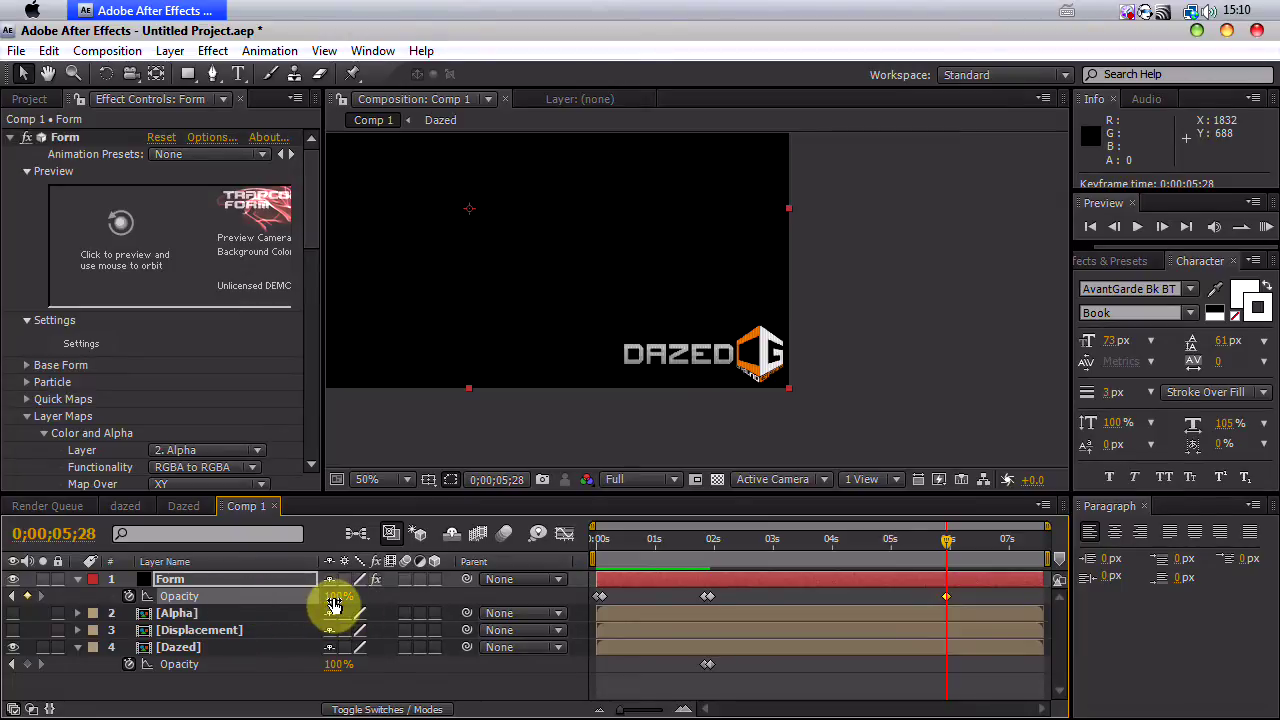
left_click_drag(335, 605, 28, 596)
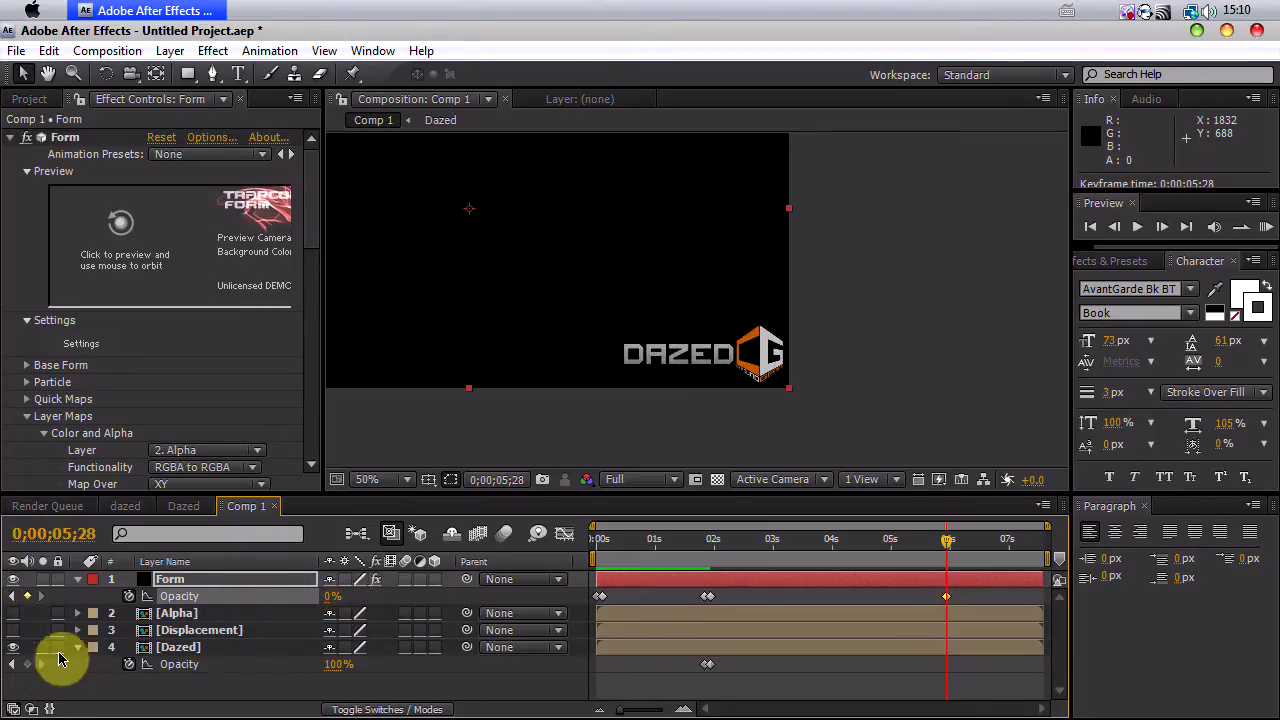
Step: Key Dazed Opacity at 5;28, then at 6;01 set Dazed to 0% and Form to 100%
left_click(28, 664)
key("Page_Down")
key("Page_Down")
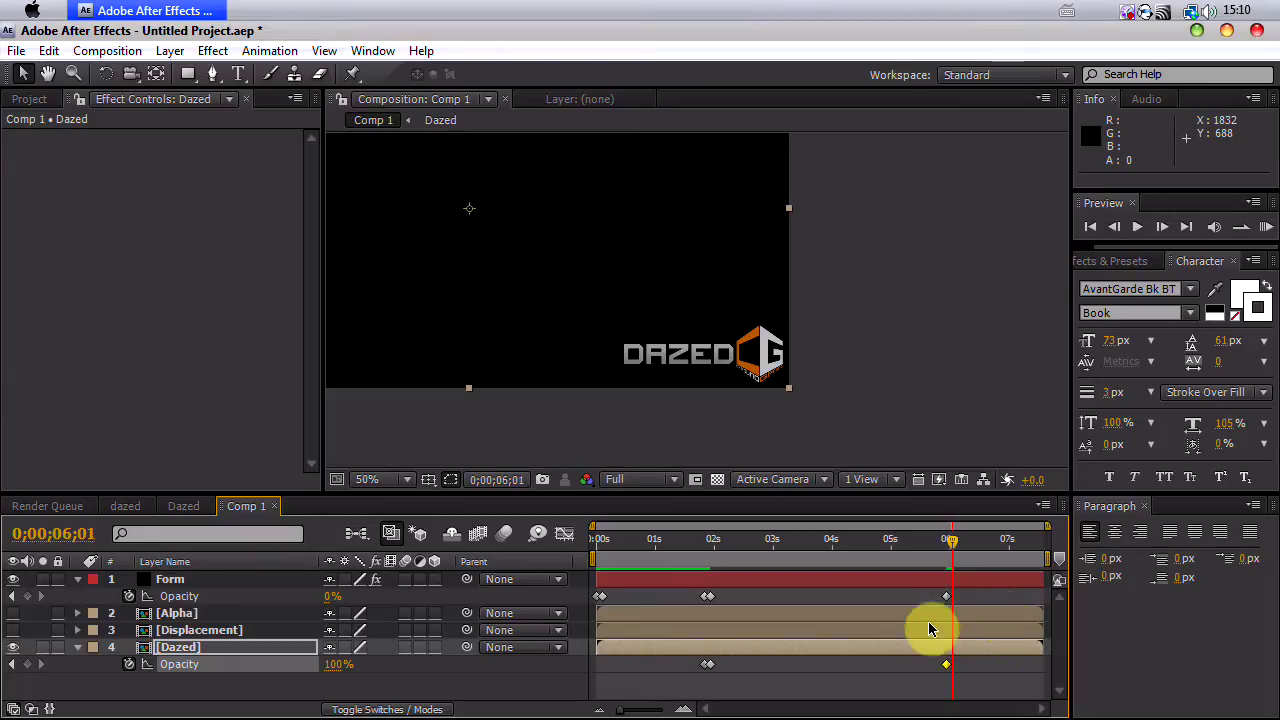
left_click_drag(336, 664, 115, 648)
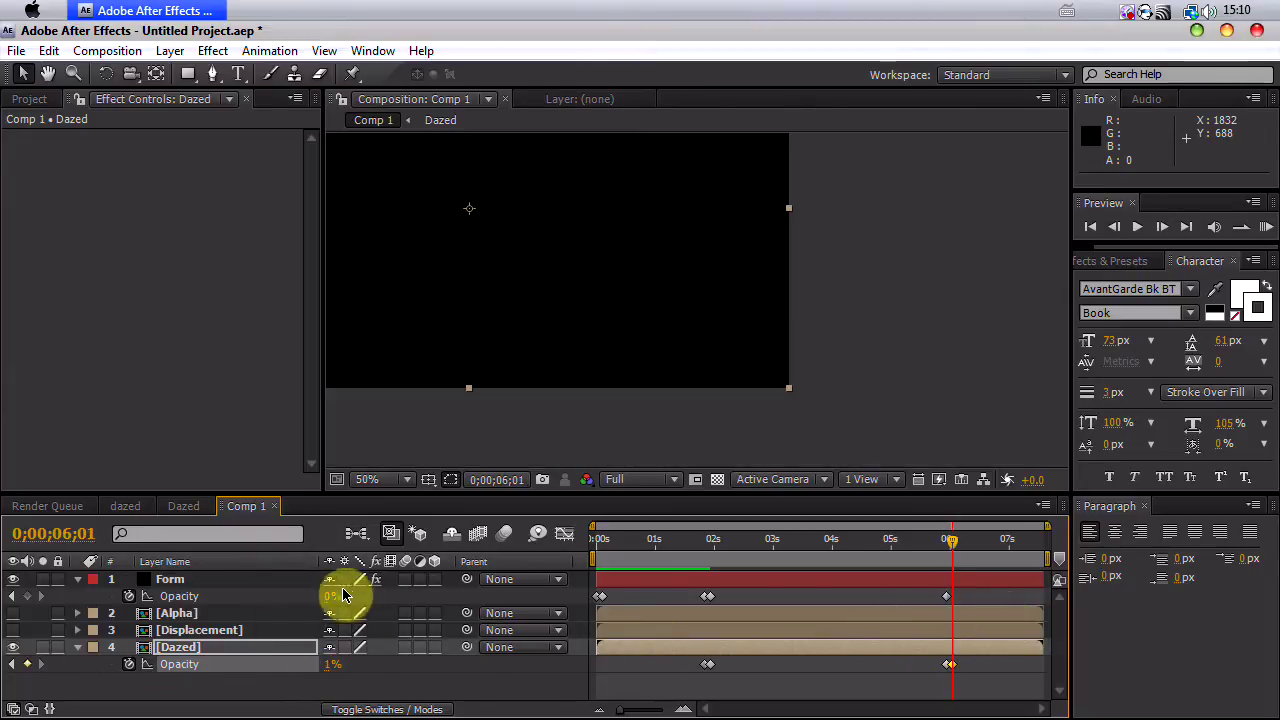
left_click_drag(325, 605, 521, 598)
left_click_drag(337, 671, 337, 677)
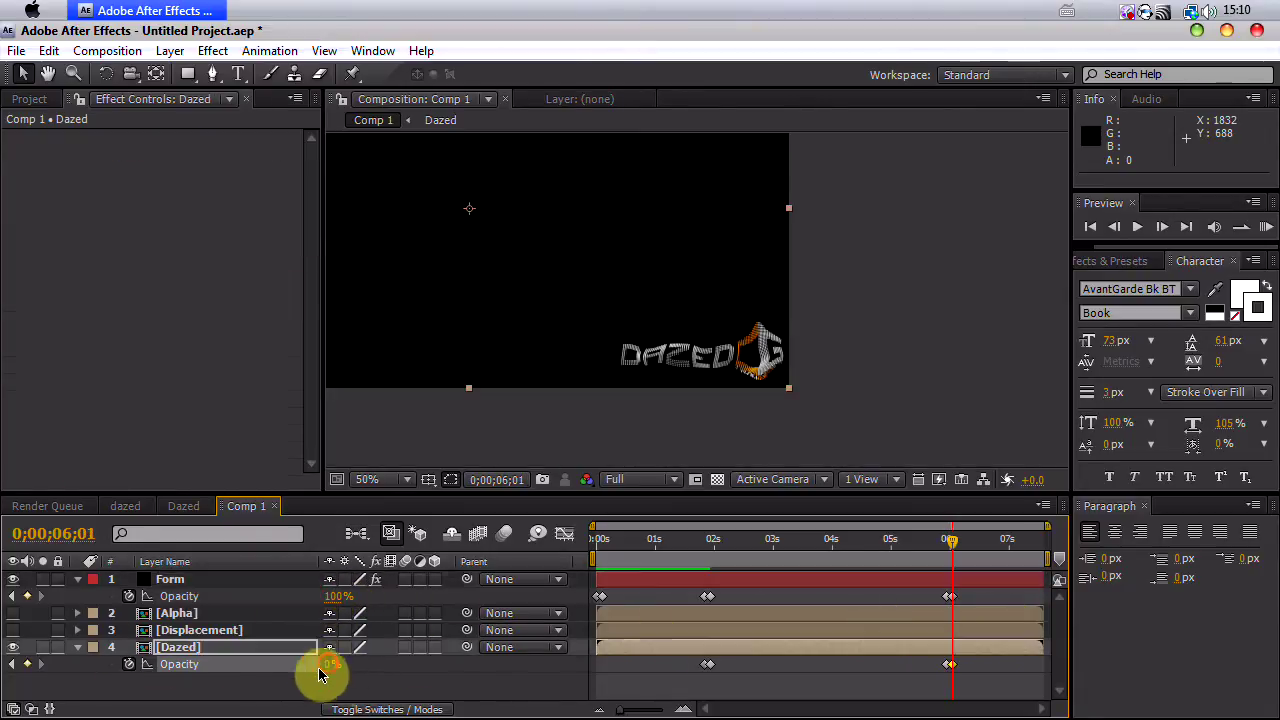
key("Page_Up")
key("Page_Up")
key("Page_Up")
key("Page_Up")
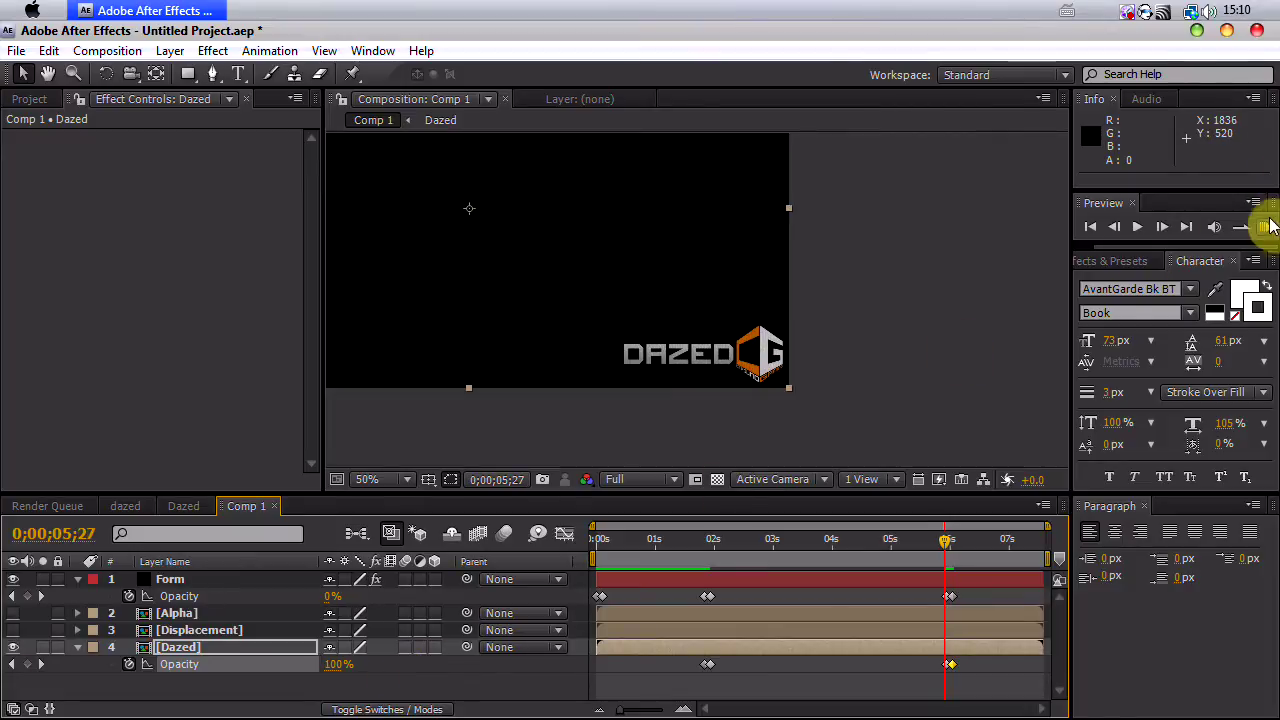
Step: After a RAM preview, key Form Opacity at 7;12 and set it to 0% at 7;17
left_click(1263, 228)
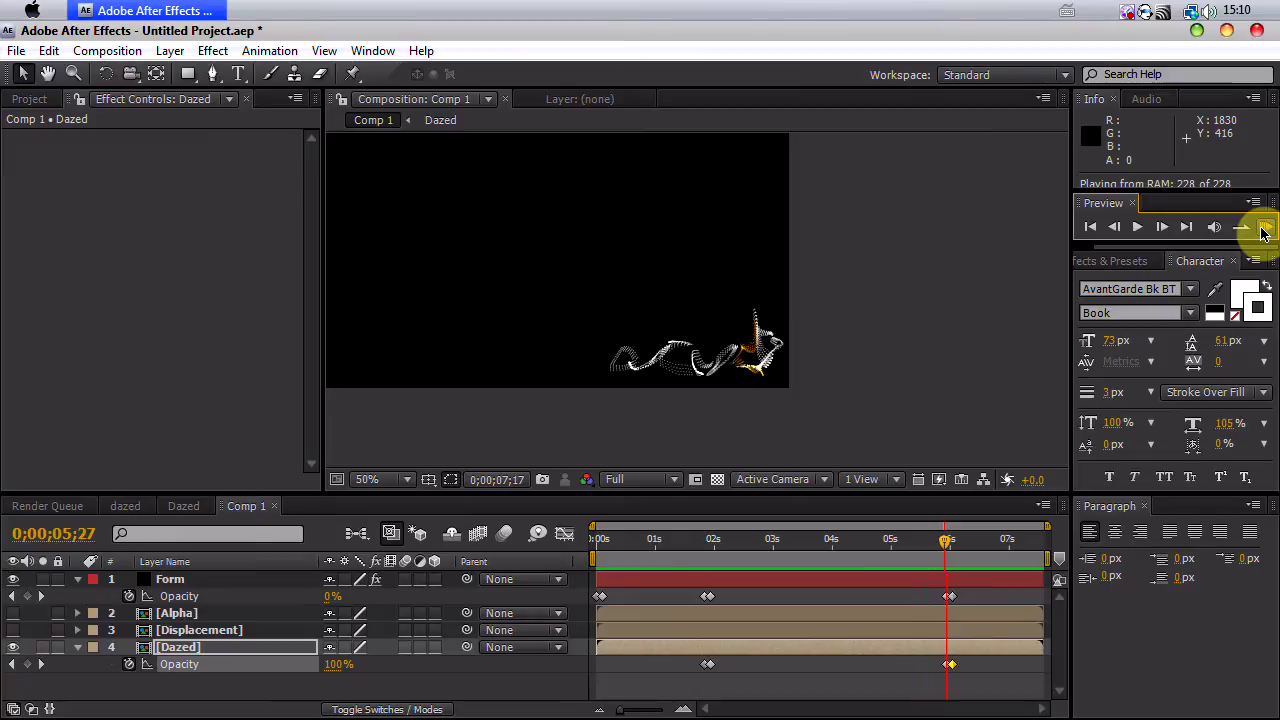
left_click(1056, 512)
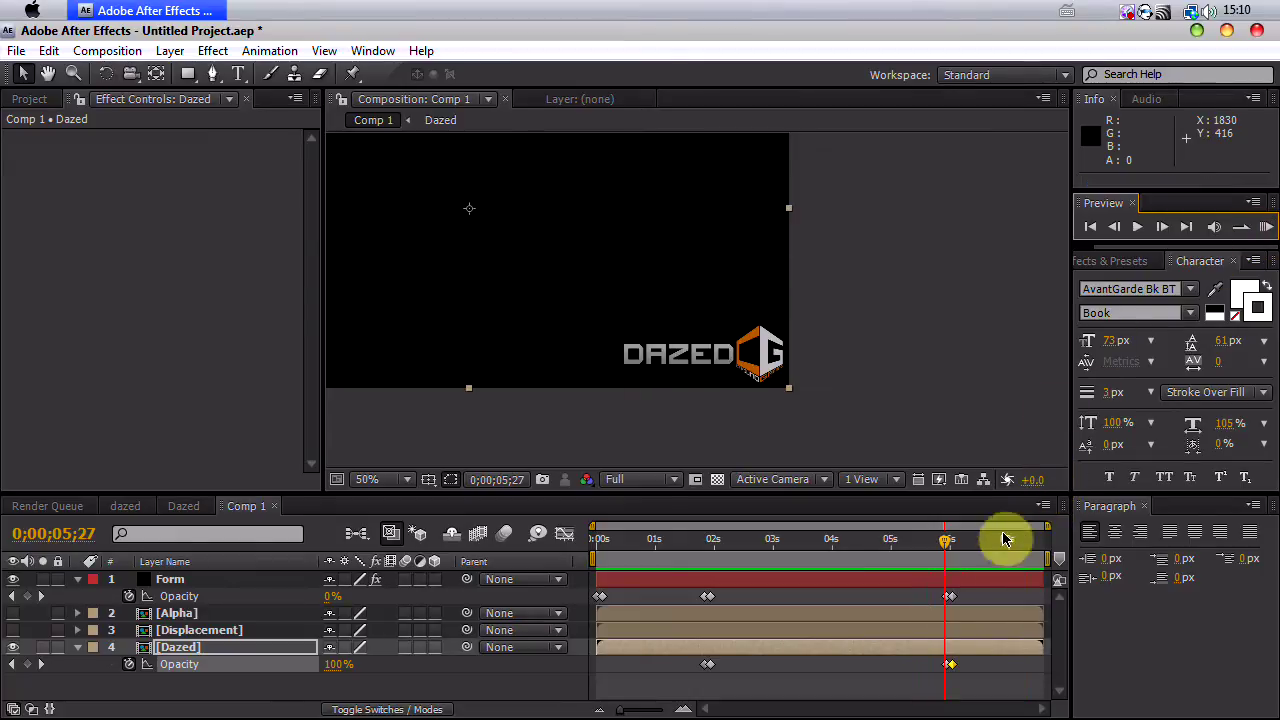
left_click_drag(991, 545, 1034, 545)
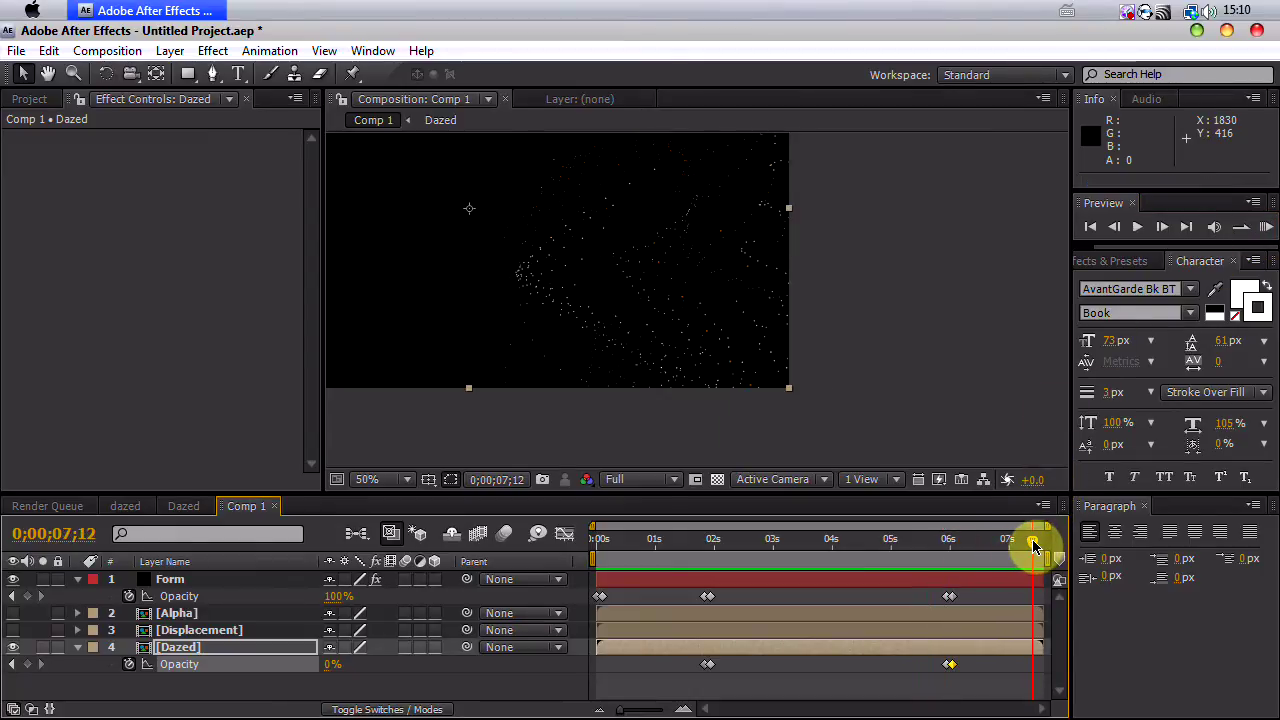
left_click(26, 596)
left_click_drag(1014, 543, 1058, 545)
left_click_drag(334, 594, 125, 567)
Step: Collapse the Form and Dazed layer properties and deselect the layers
left_click(77, 579)
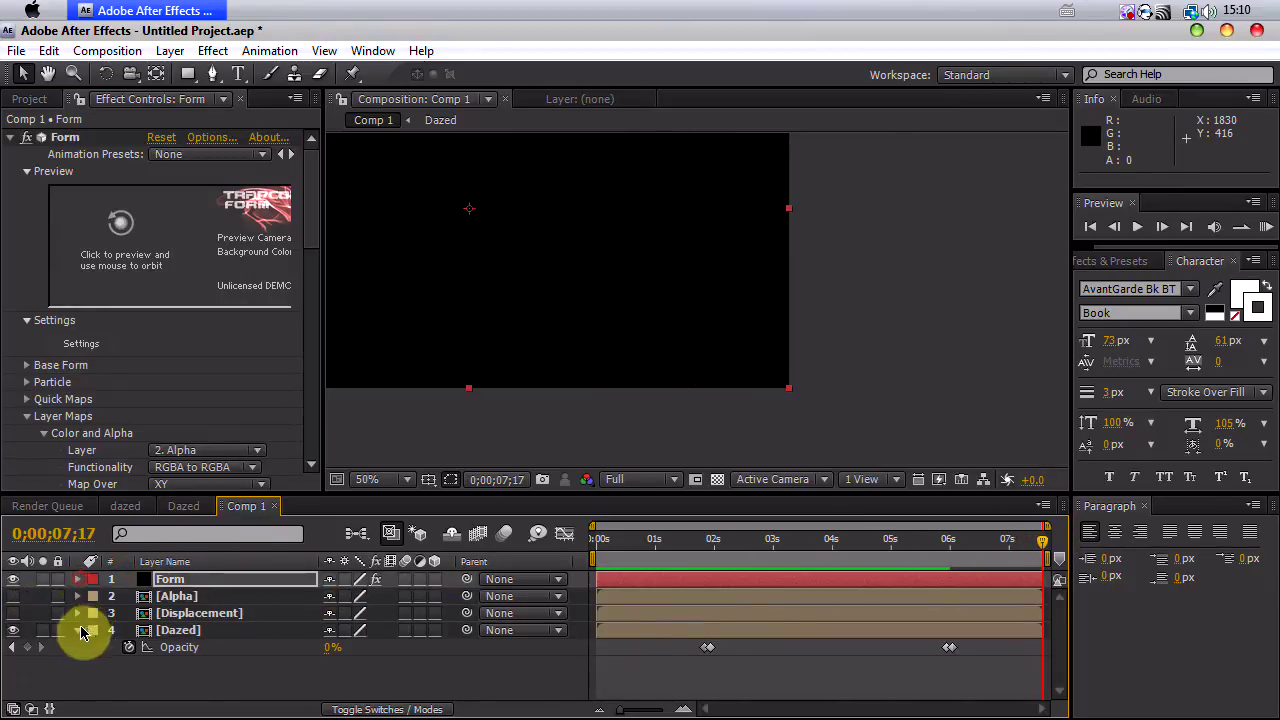
left_click(77, 647)
left_click(129, 663)
left_click_drag(580, 340, 731, 400)
scroll(606, 323, "down", 2)
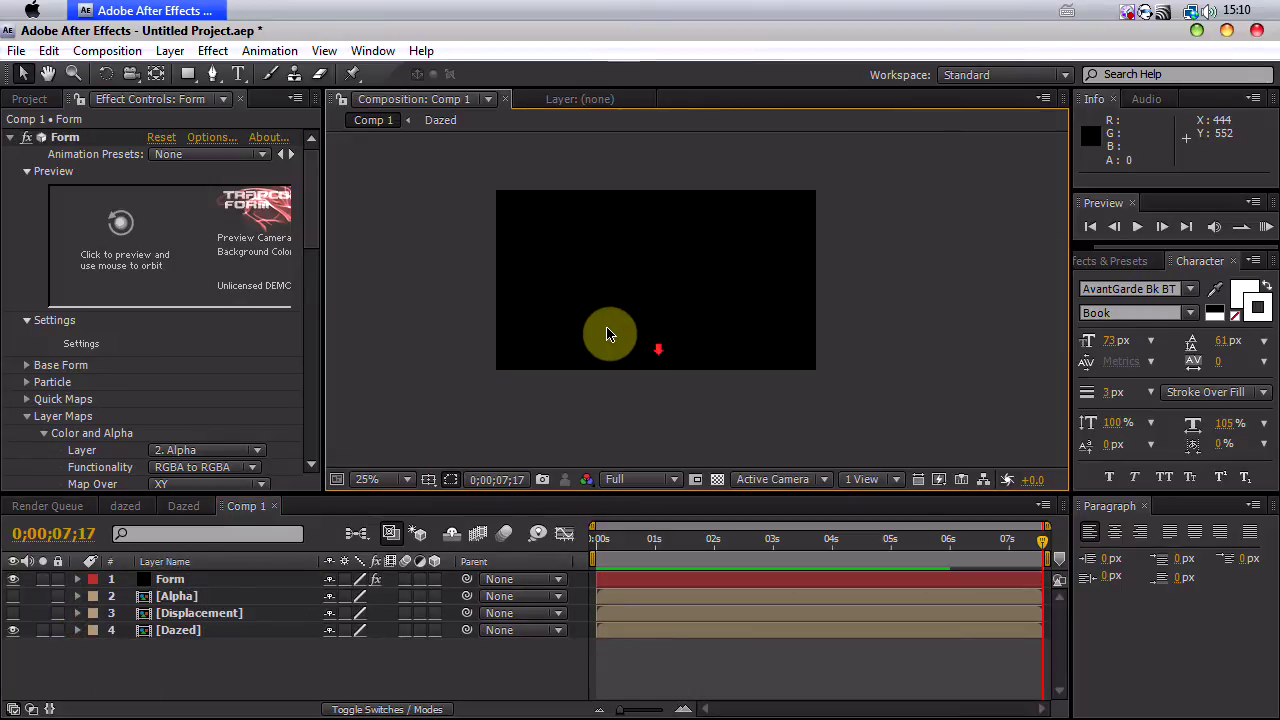
left_click_drag(606, 323, 581, 430)
left_click_drag(779, 541, 638, 543)
scroll(727, 398, "up", 2)
left_click_drag(727, 398, 557, 266)
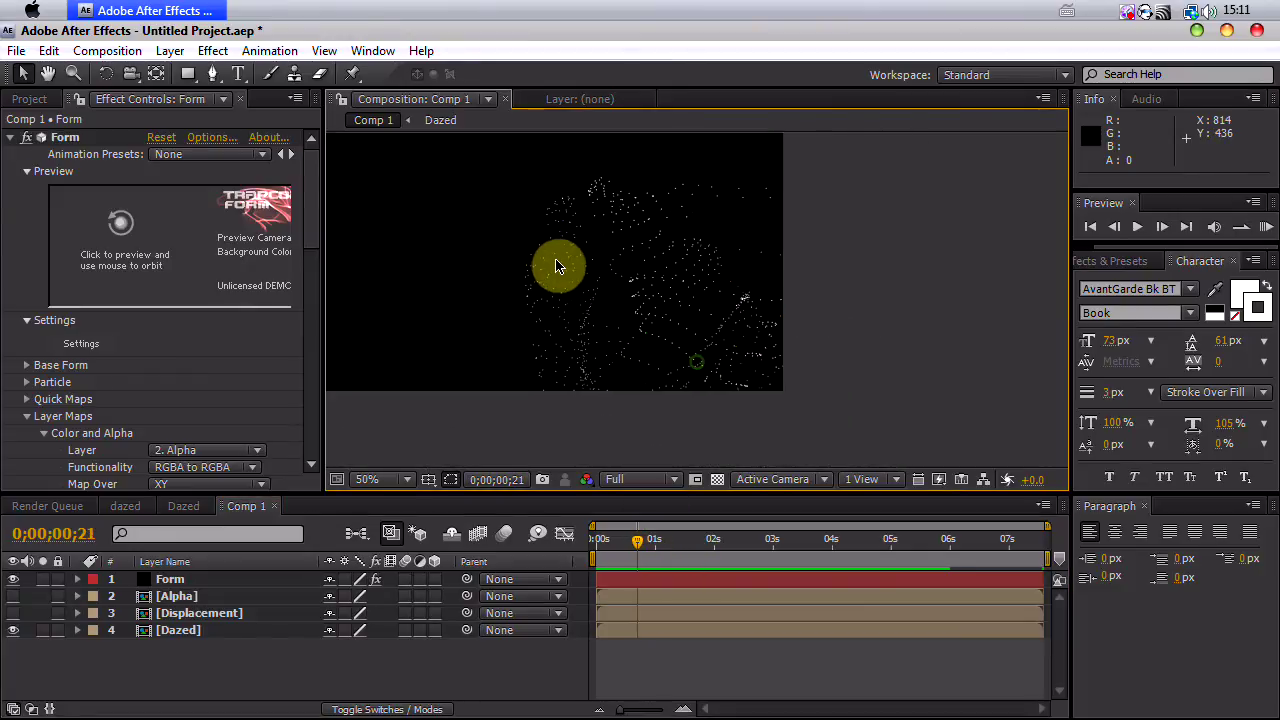
Step: Tick Motion Blur on the Form layer and enable the composition's Motion Blur master switch
left_click(165, 580)
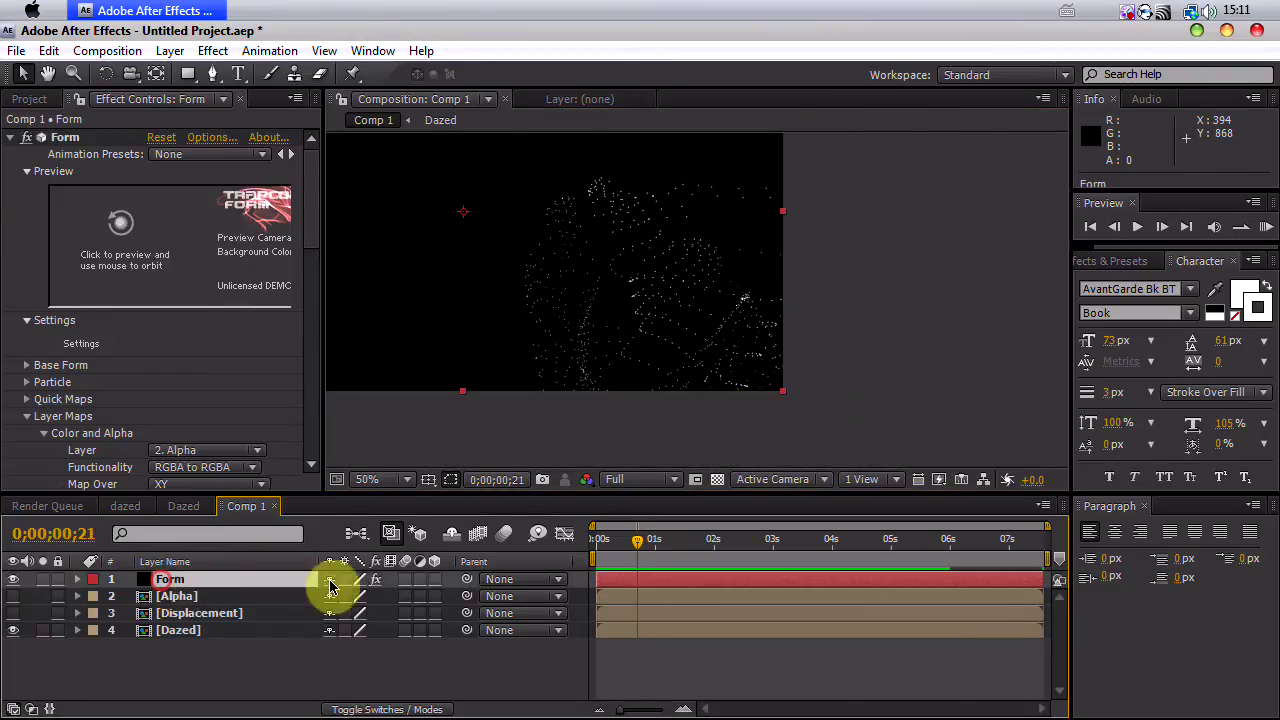
left_click(406, 580)
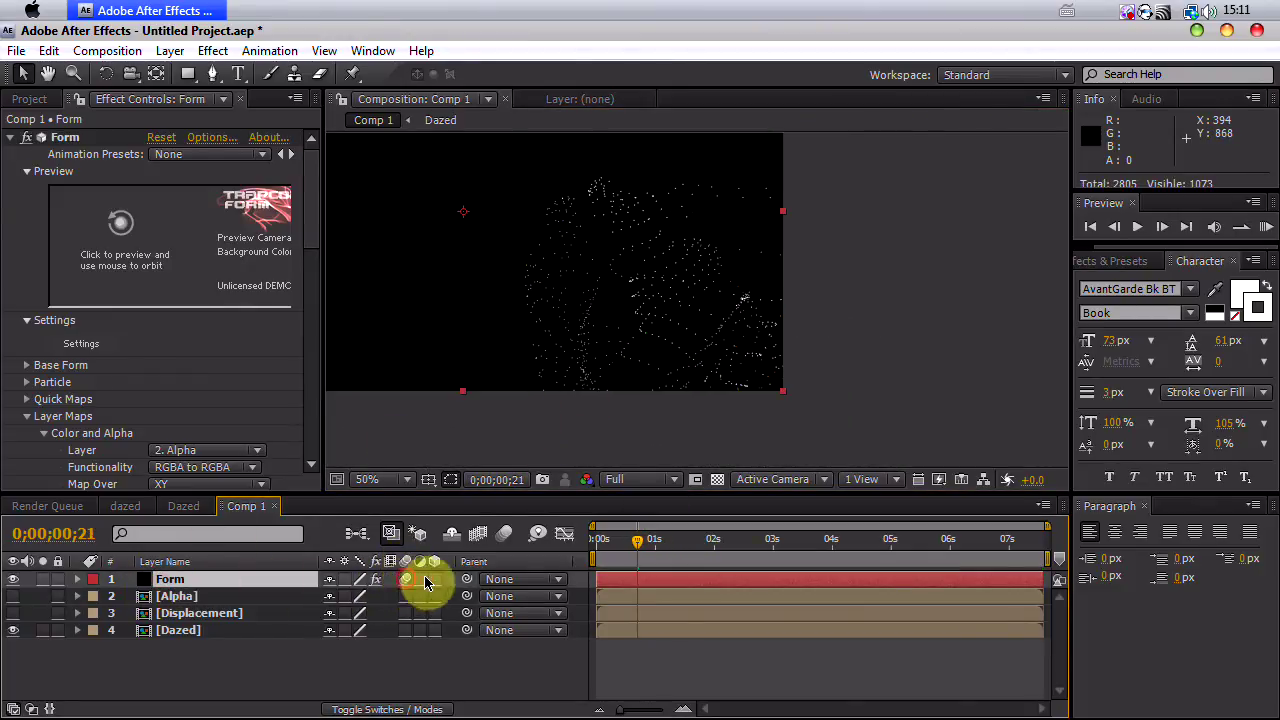
left_click(504, 535)
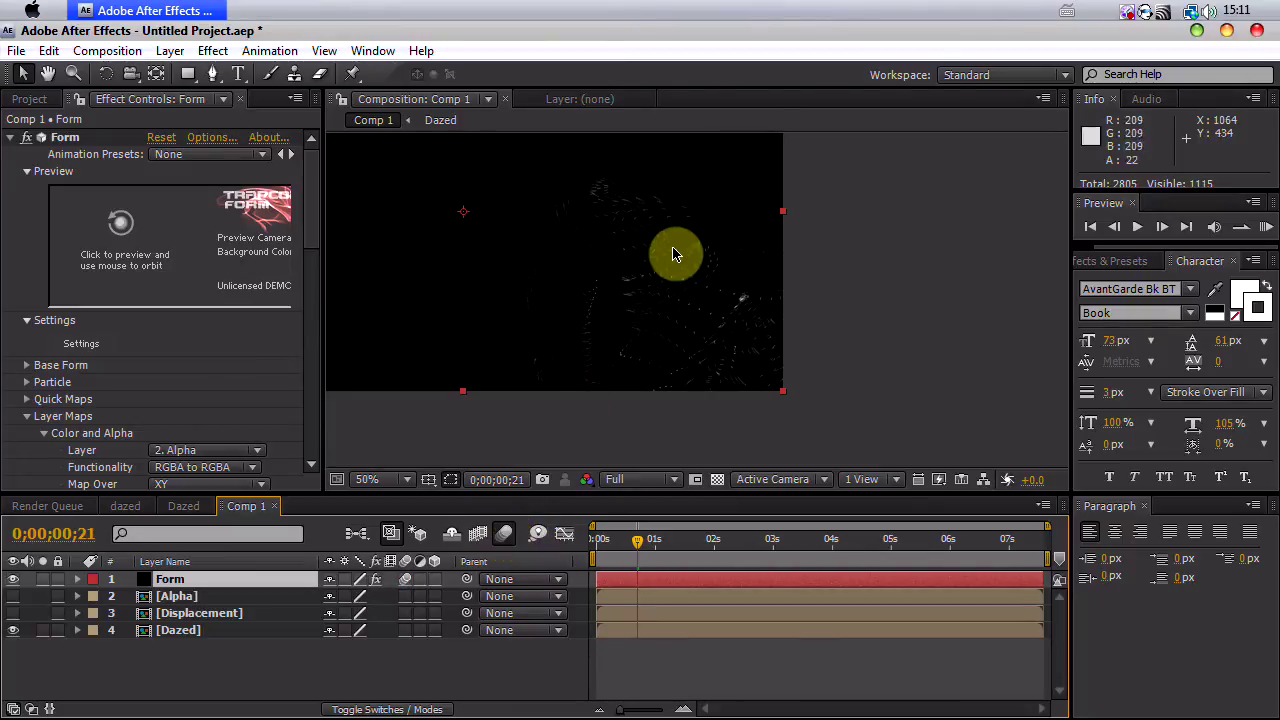
scroll(666, 257, "up", 2)
mouse_move(632, 555)
left_mouse_down()
mouse_move(606, 540)
mouse_move(647, 537)
left_mouse_up()
scroll(877, 294, "down", 1)
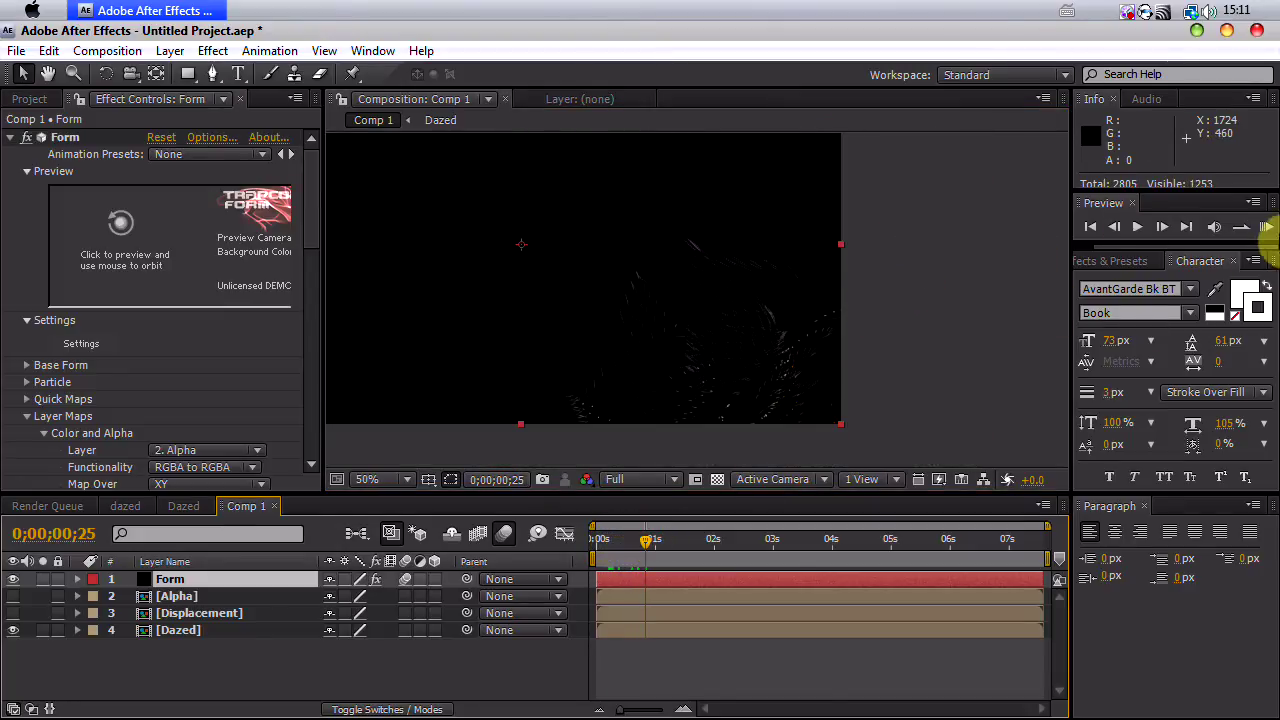
left_click(1264, 229)
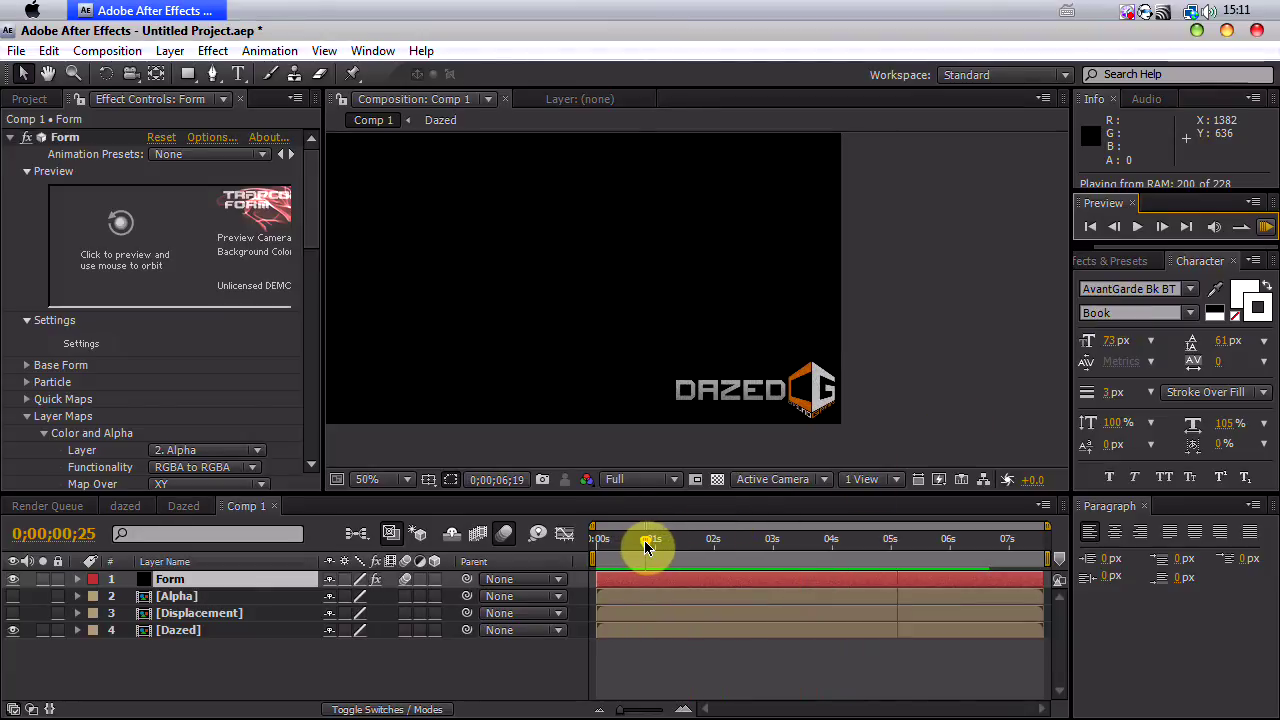
mouse_move(645, 545)
left_mouse_down()
mouse_move(714, 543)
mouse_move(633, 540)
left_mouse_up()
scroll(695, 355, "down", 2)
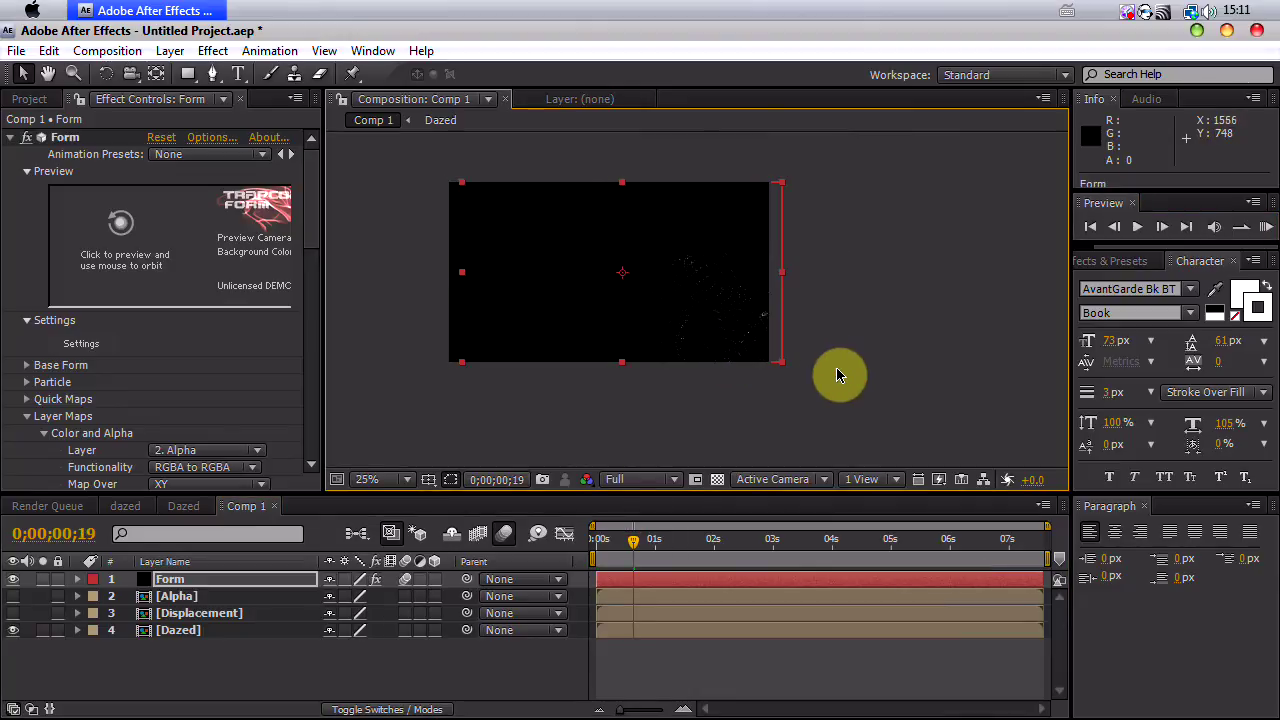